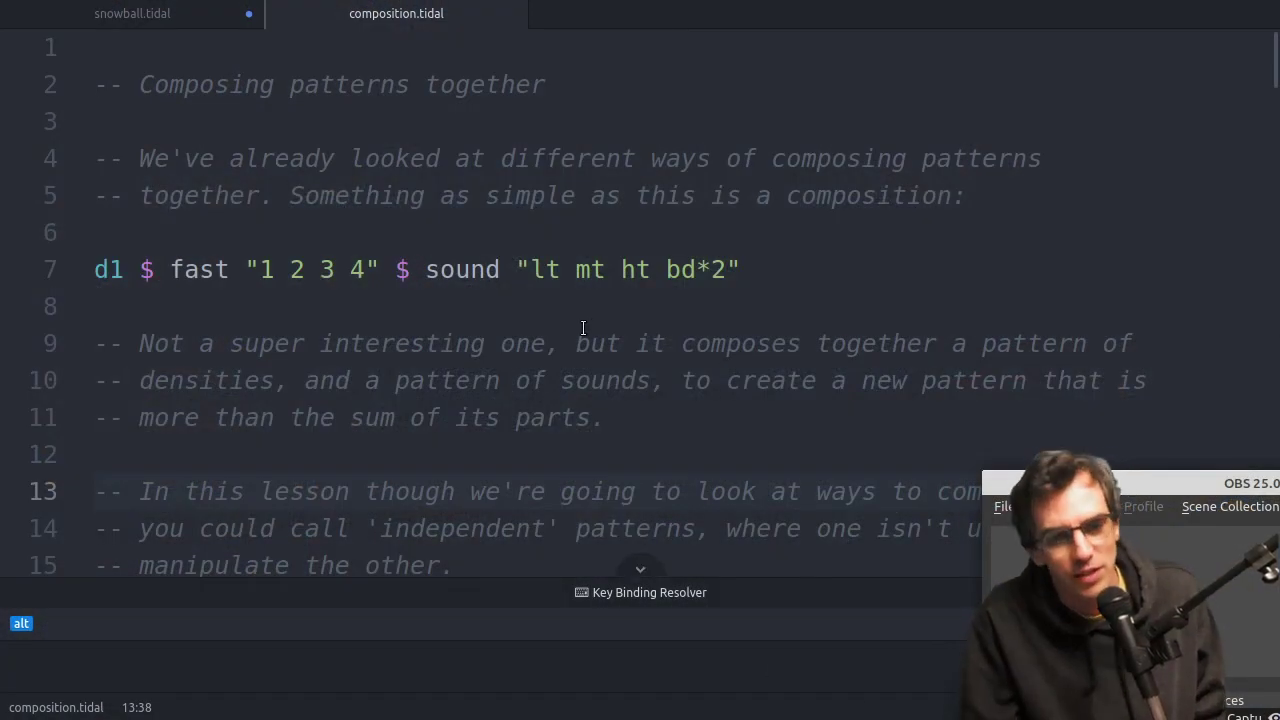
# Collapse the Key Binding Resolver panel to show more of composition.tidal.
pyautogui.click(593, 327)
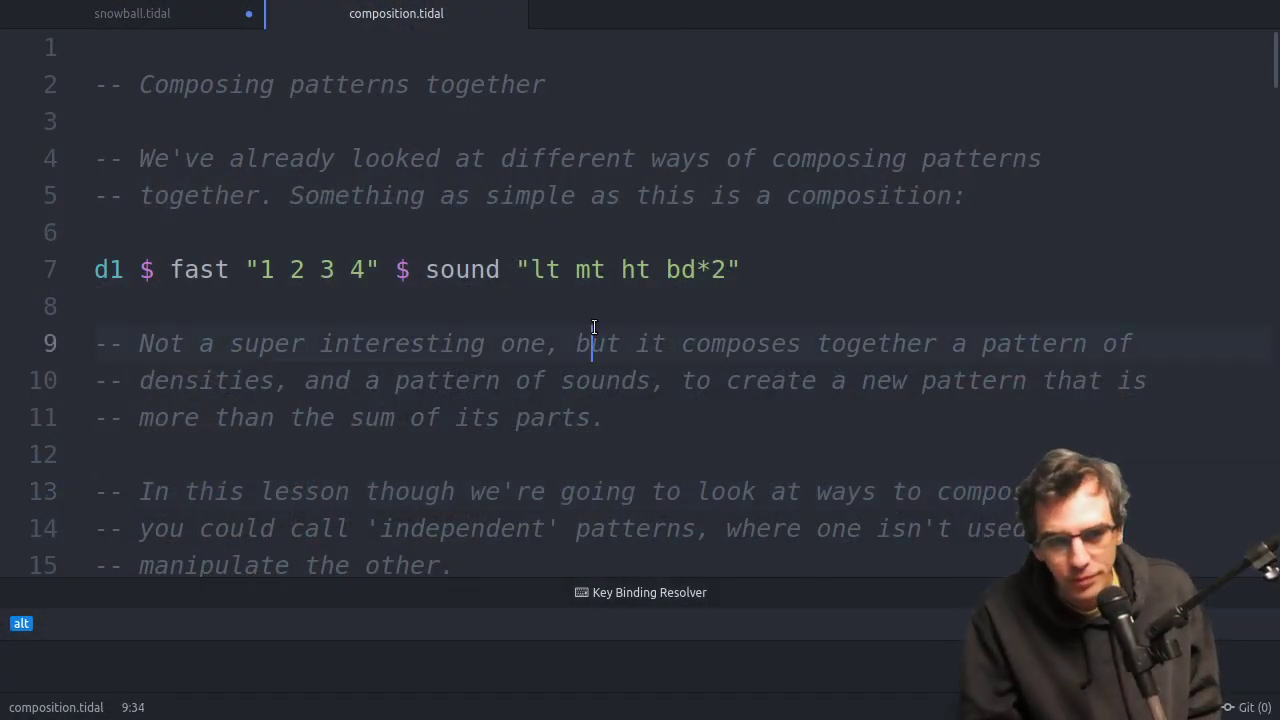
pyautogui.click(434, 210)
pyautogui.press('Down')
pyautogui.press('Down')
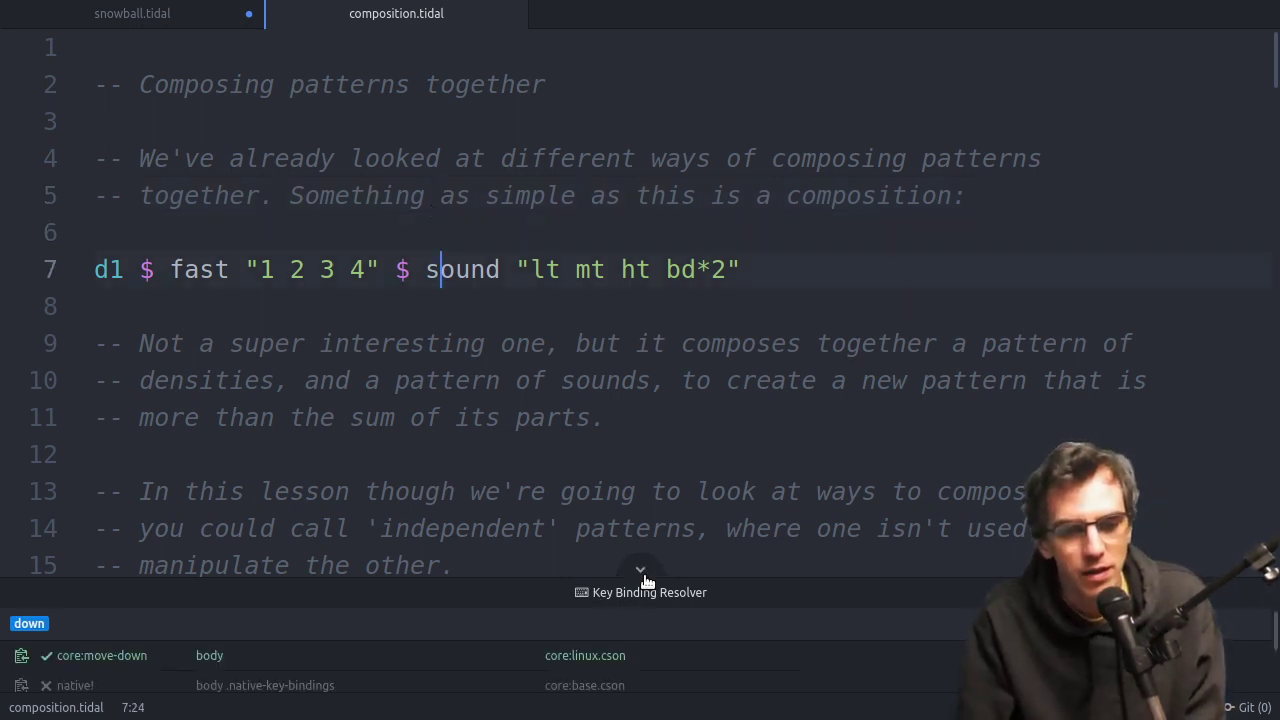
pyautogui.click(642, 574)
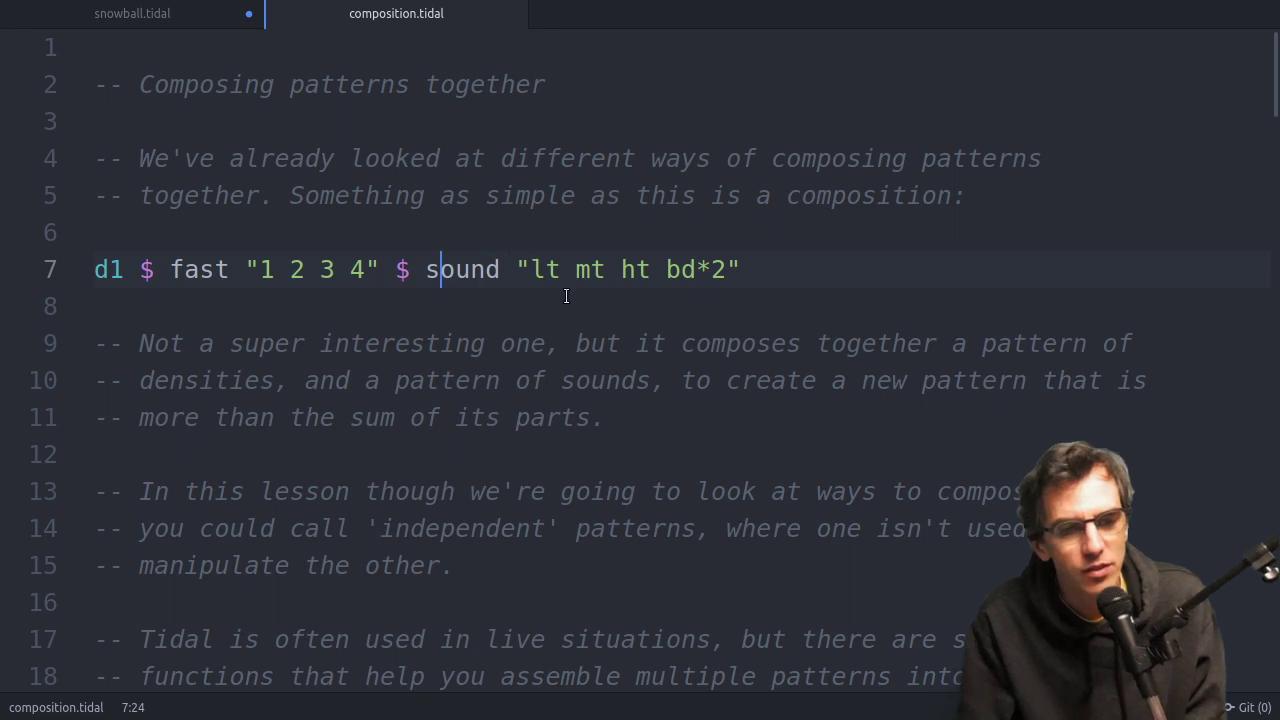
# Highlight line 7's sound pattern and its fast "1 2 3 4" part, then clear the selection.
pyautogui.moveTo(428, 272); pyautogui.dragTo(770, 278)
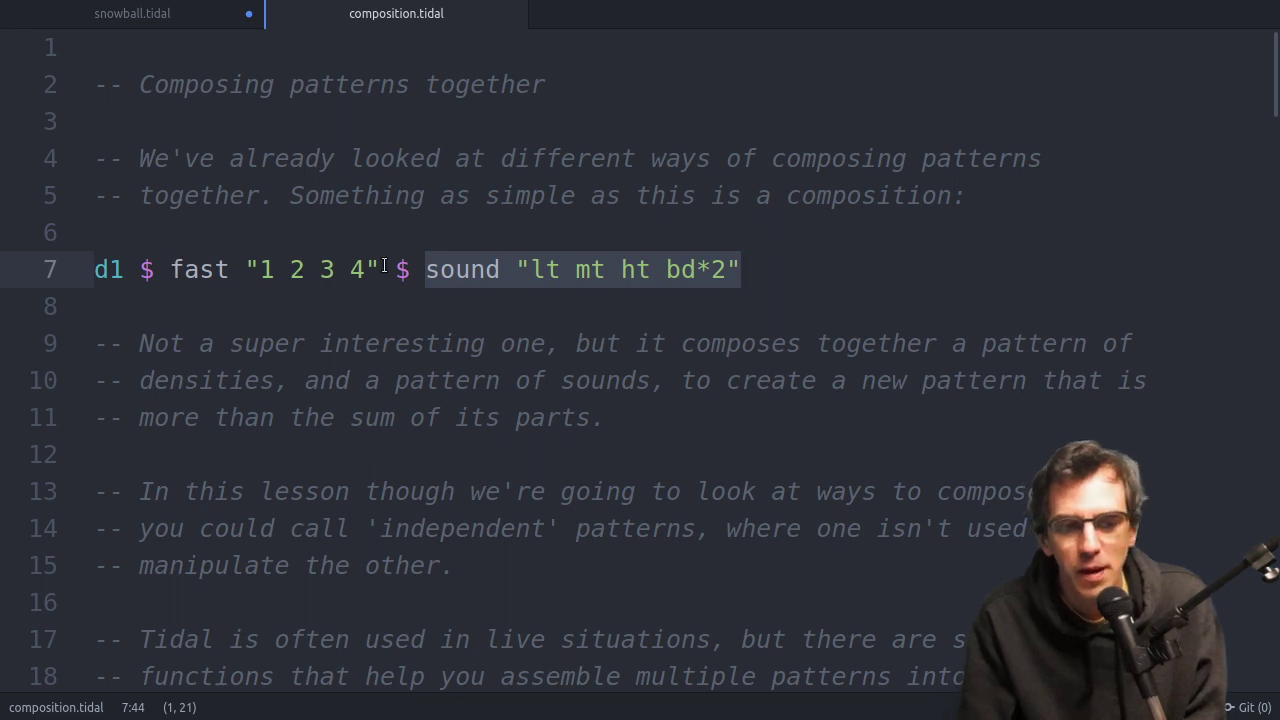
pyautogui.moveTo(382, 270)
pyautogui.mouseDown()
pyautogui.moveTo(245, 262)
pyautogui.moveTo(394, 270)
pyautogui.mouseUp()
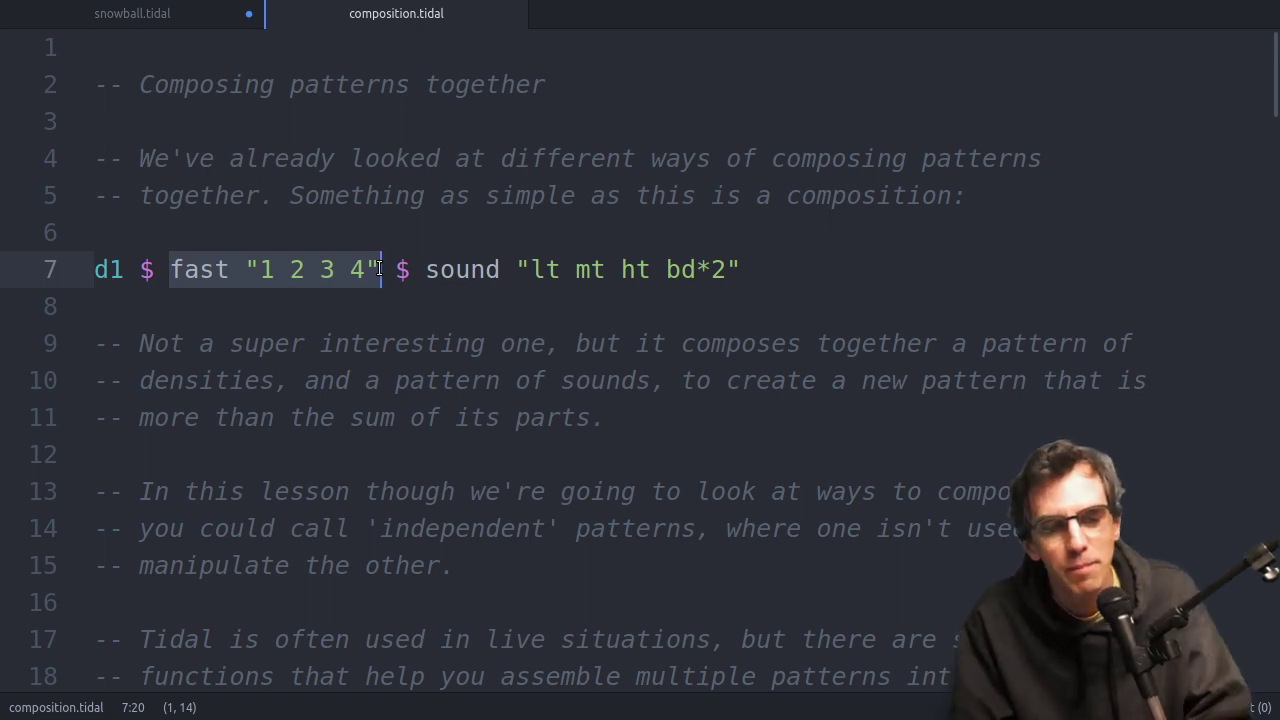
pyautogui.click(380, 270)
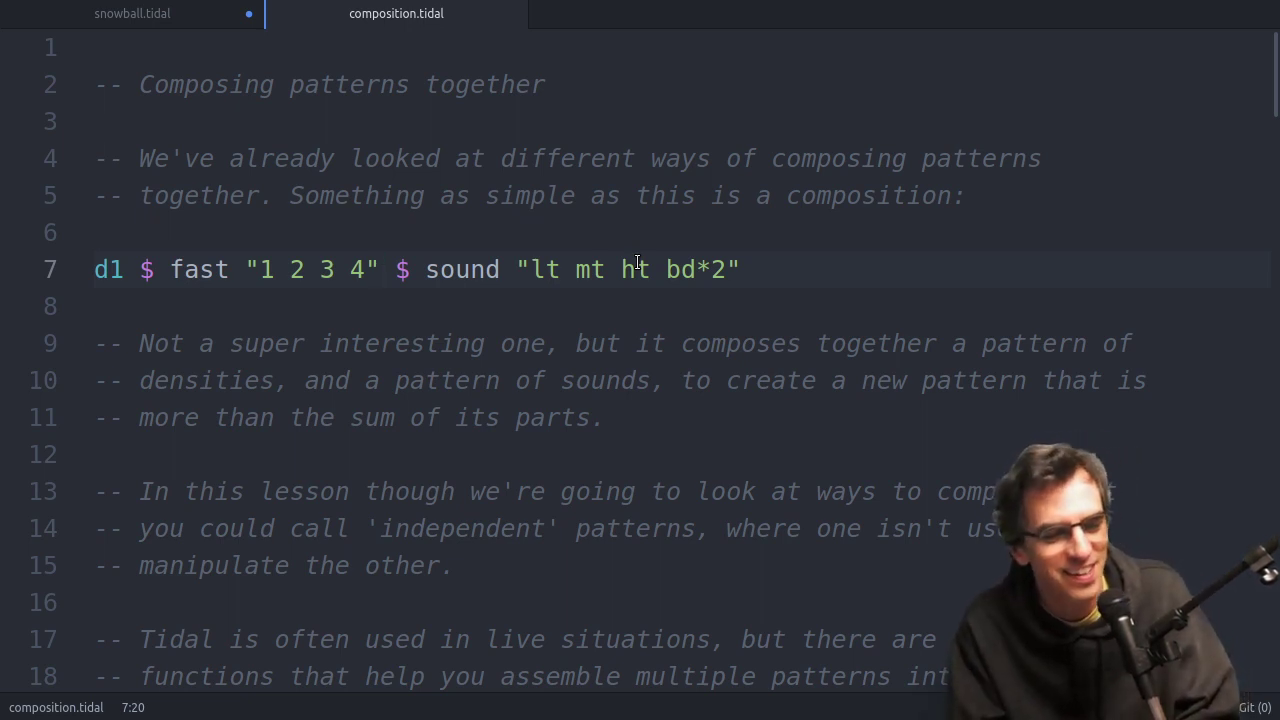
# Evaluate the d1 fast "1 2 3 4" drum line and the line below, then move down.
pyautogui.hotkey('ctrl', 'Return')
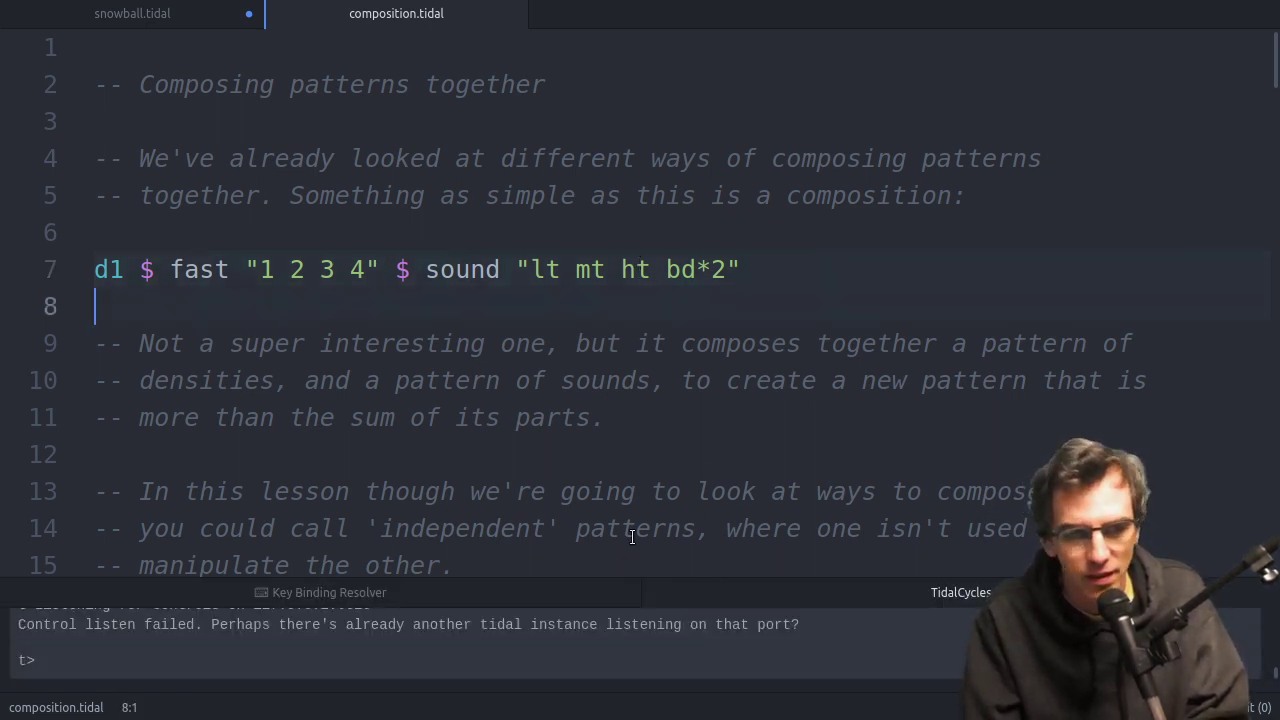
pyautogui.click(680, 307)
pyautogui.write('hush')
pyautogui.hotkey('shift', 'Return')
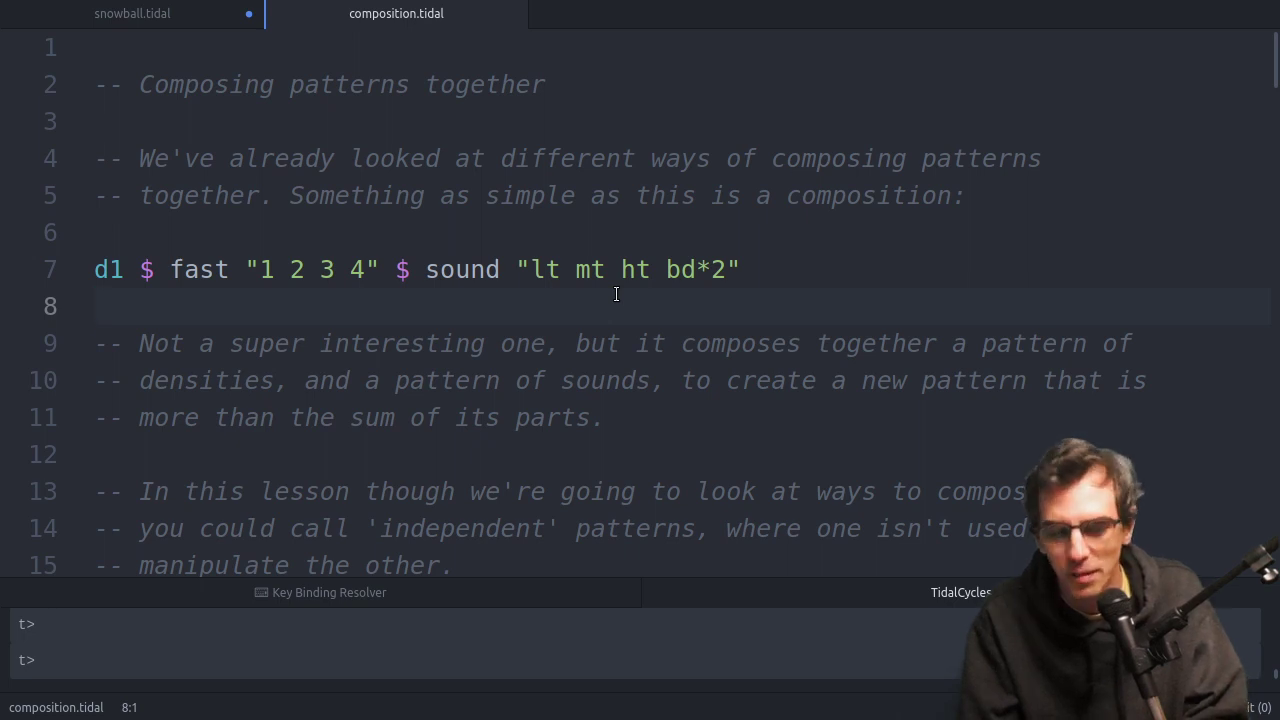
pyautogui.press('Left')
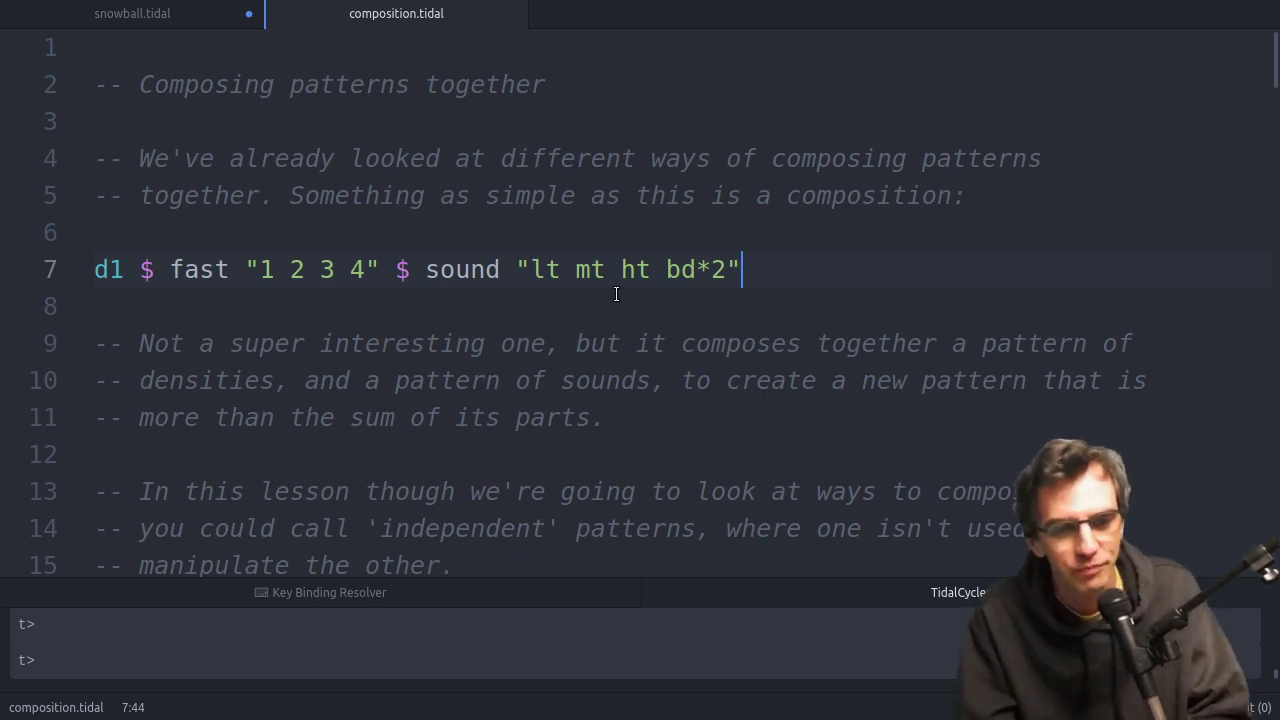
pyautogui.press('Down')
pyautogui.press('Down')
pyautogui.press('Down')
pyautogui.press('Down')
pyautogui.press('Down')
pyautogui.press('Down')
pyautogui.press('Down')
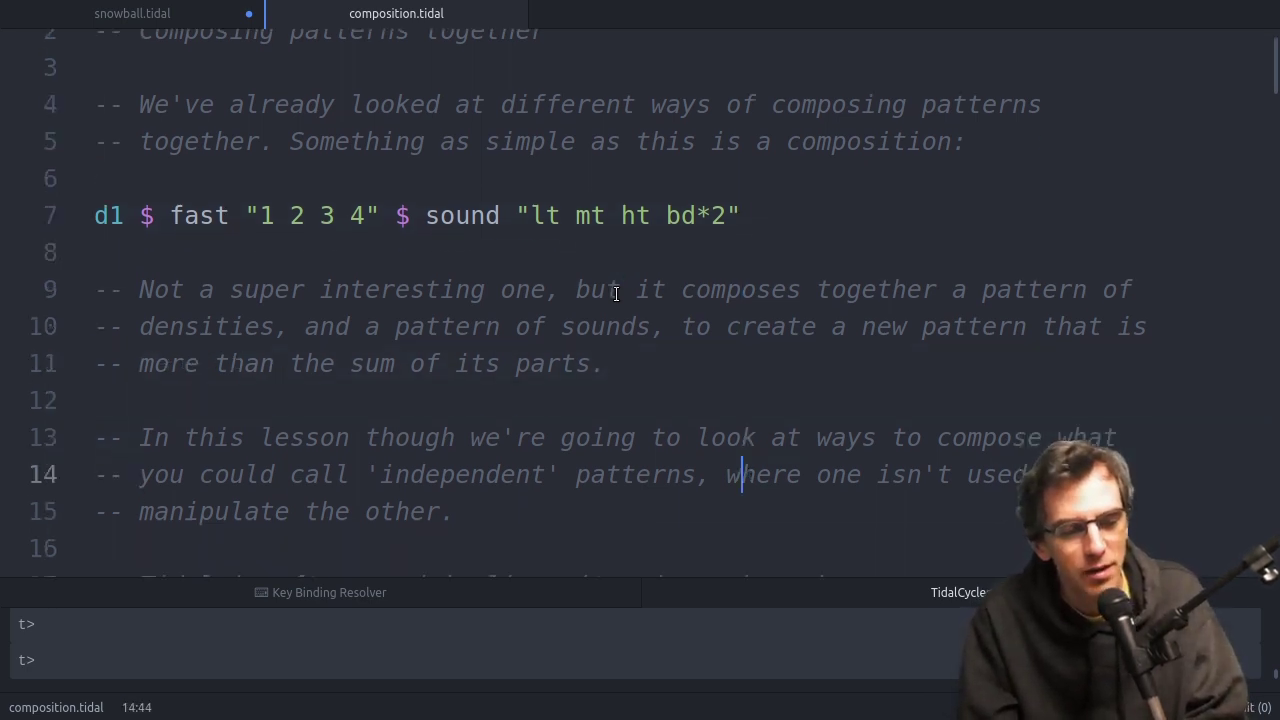
pyautogui.press('Down')
pyautogui.press('Down')
pyautogui.press('Down')
pyautogui.press('Down')
pyautogui.press('Down')
pyautogui.press('Down')
pyautogui.press('Down')
pyautogui.press('Down')
pyautogui.press('Down')
pyautogui.press('Down')
pyautogui.press('Down')
pyautogui.press('Down')
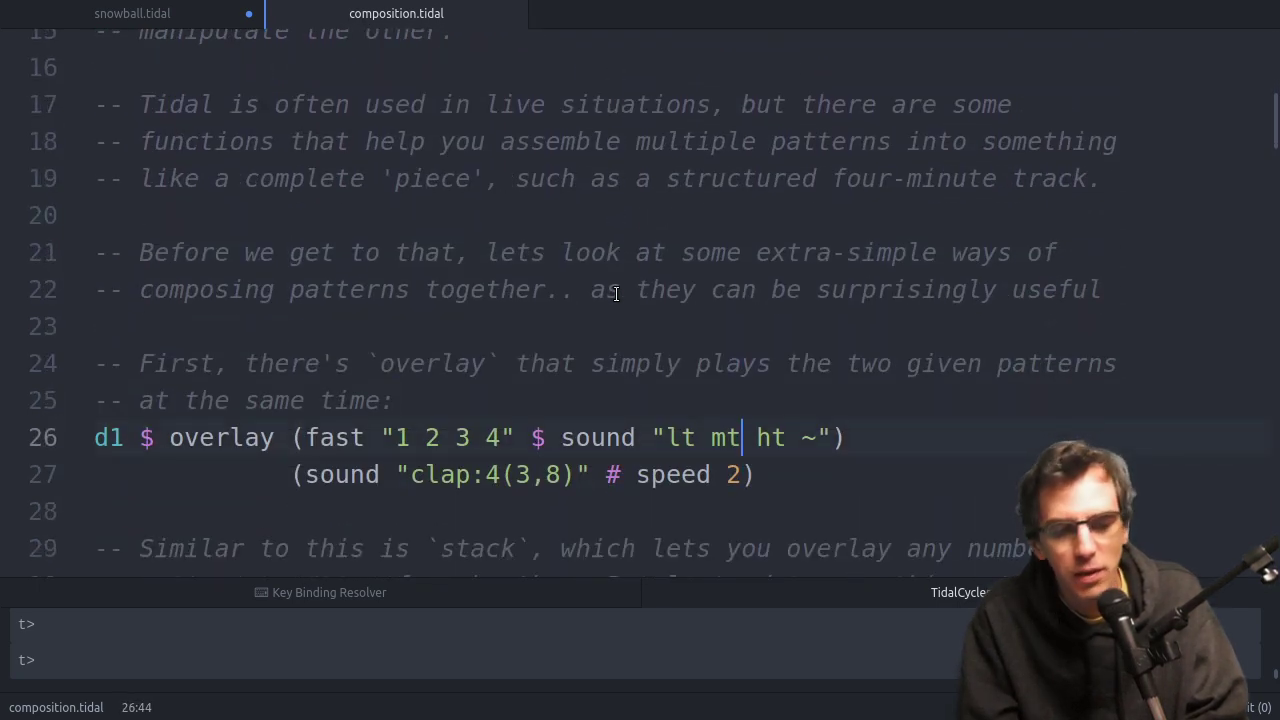
# Play the overlay of the lt mt ht drums with claps, returning from Settings to composition.tidal.
pyautogui.scroll(-1, 615, 293)
pyautogui.scroll(-2, 615, 293)
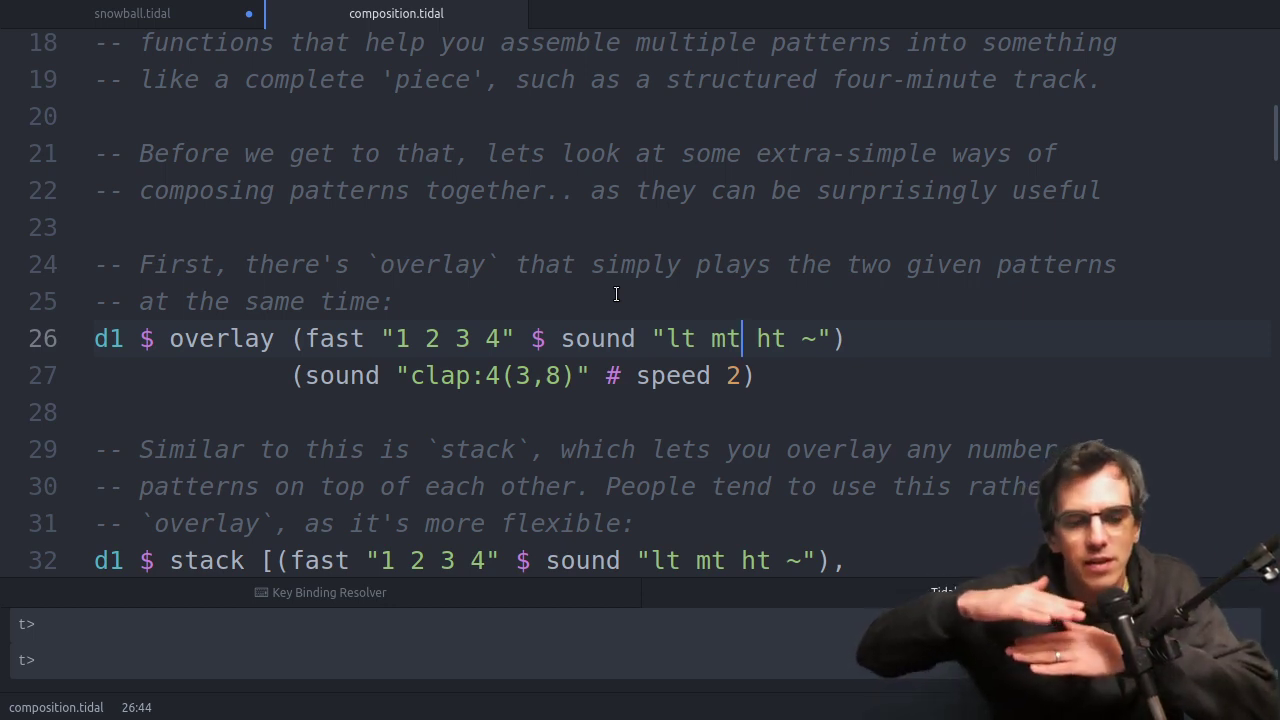
pyautogui.hotkey('ctrl', 'Return')
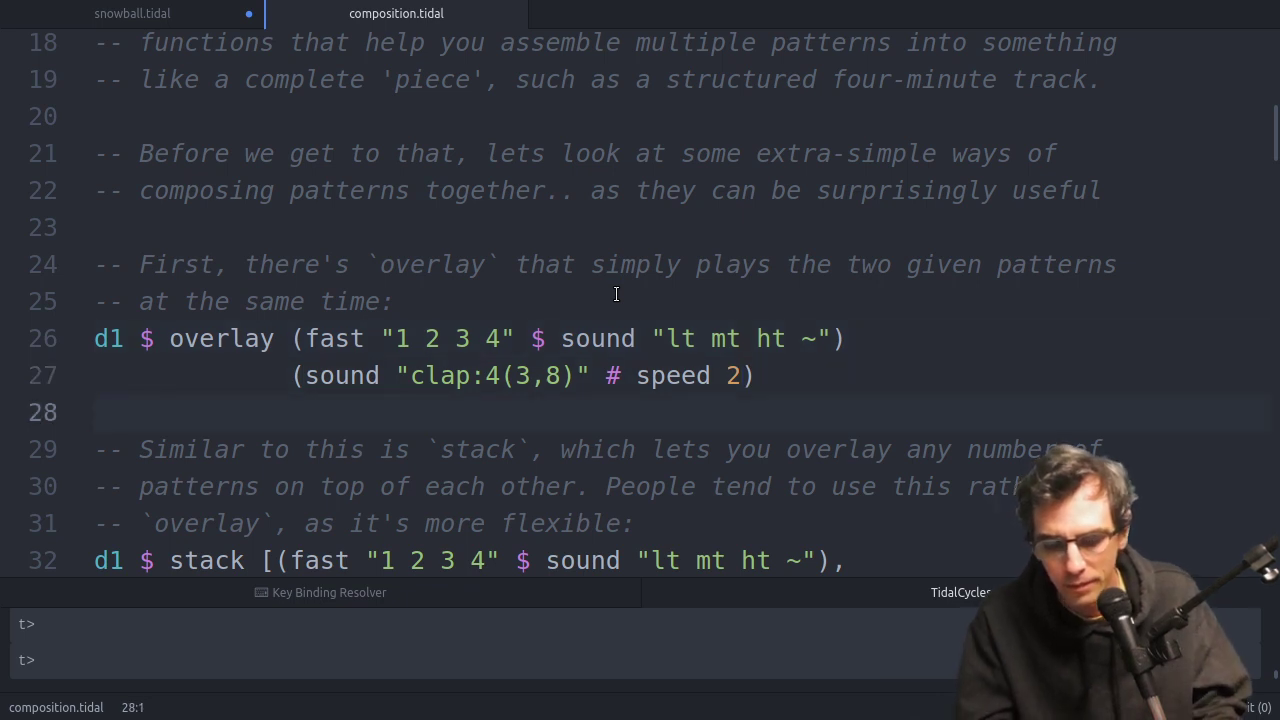
pyautogui.hotkey('ctrl', ',')
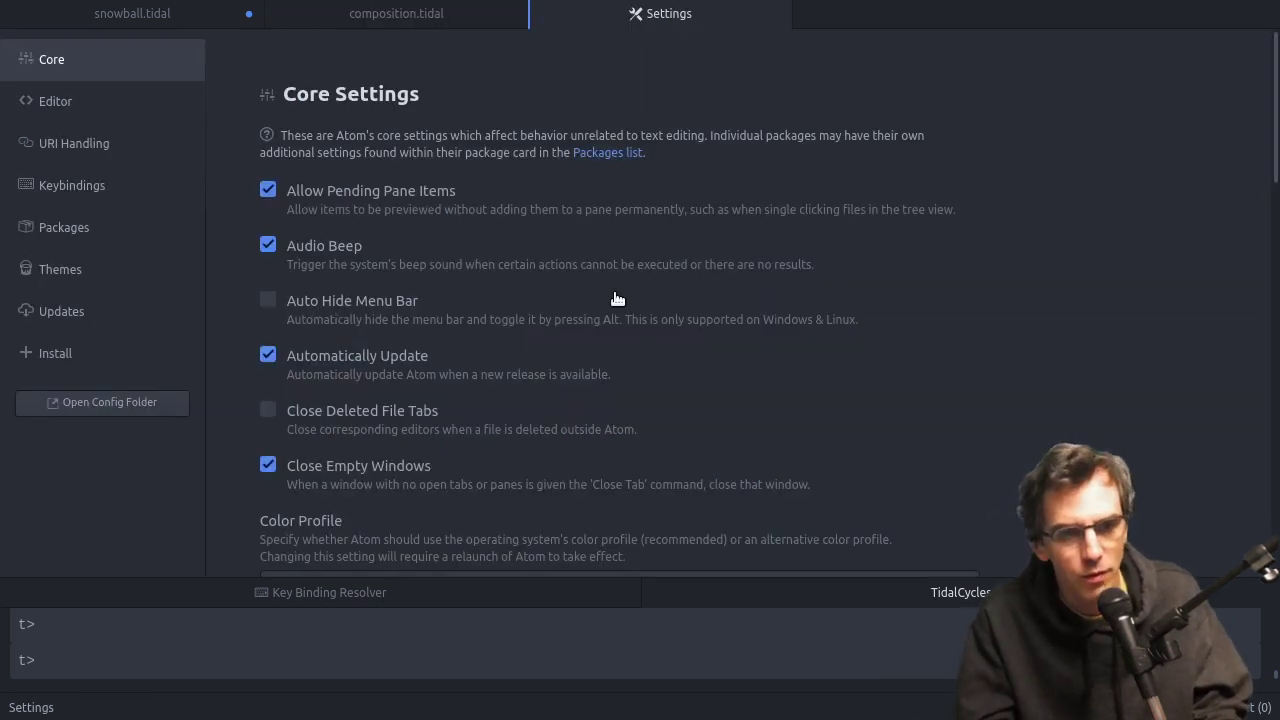
pyautogui.click(428, 18)
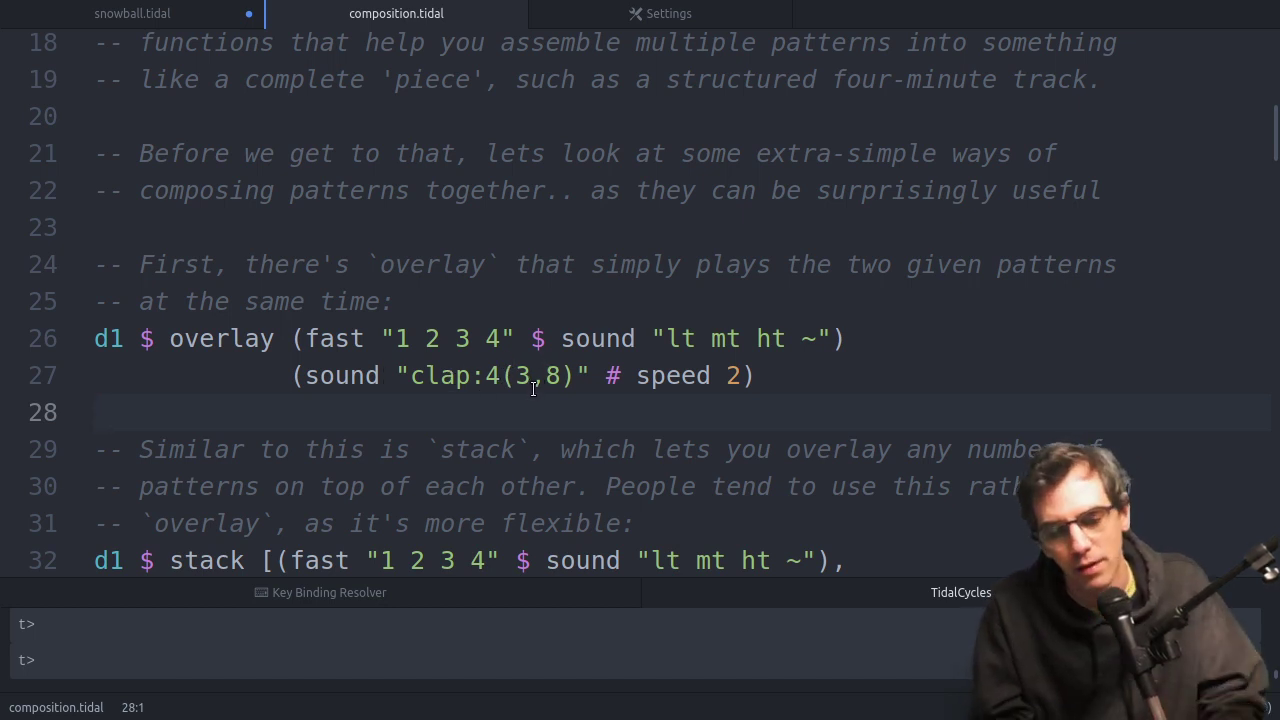
pyautogui.scroll(-1, 536, 387)
pyautogui.scroll(-3, 536, 387)
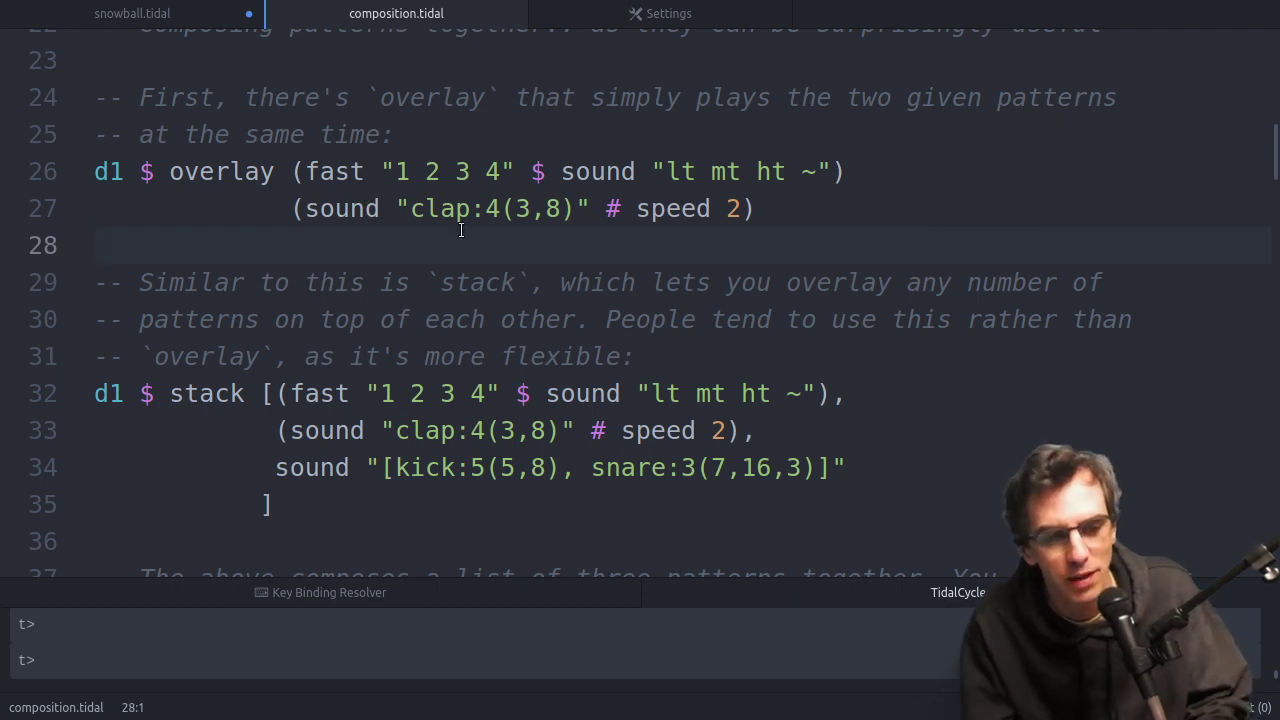
pyautogui.scroll(-1, 461, 230)
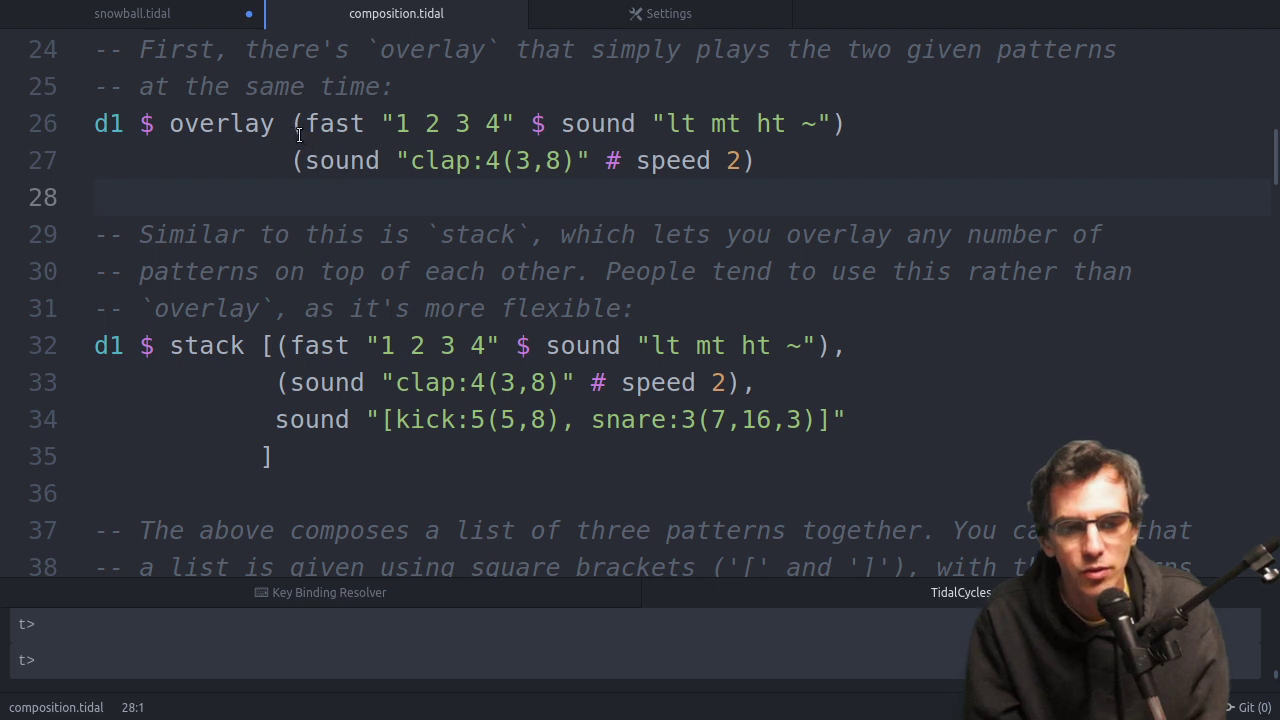
# Prefix line 26's overlay call with overlay (sound "off") $ to nest a second overlay.
pyautogui.click(418, 152)
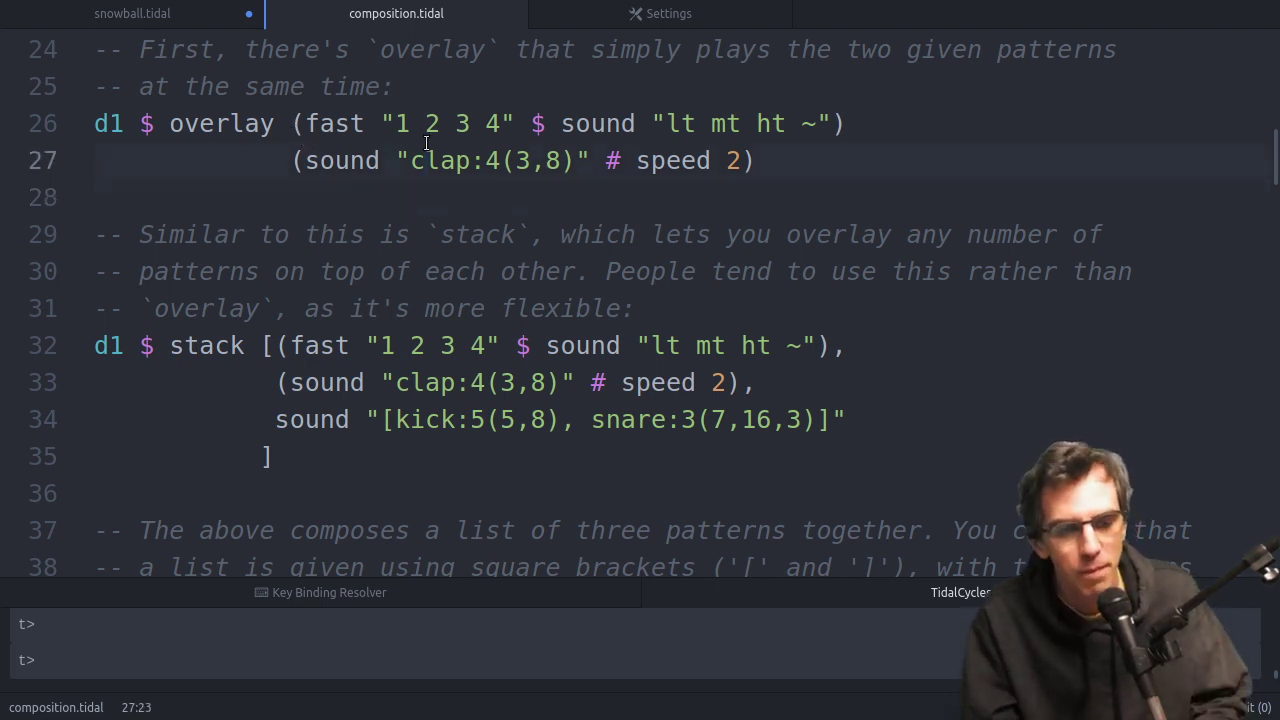
pyautogui.press('Up')
pyautogui.press('Left')
pyautogui.press('Left')
pyautogui.press('Left')
pyautogui.press('Left')
pyautogui.press('Left')
pyautogui.press('Left')
pyautogui.press('Left')
pyautogui.press('Left')
pyautogui.press('Left')
pyautogui.press('Left')
pyautogui.press('Left')
pyautogui.press('Left')
pyautogui.write('over ""')
pyautogui.press('BackSpace')
pyautogui.press('BackSpace')
pyautogui.press('BackSpace')
pyautogui.write('lay "')
pyautogui.press('BackSpace')
pyautogui.write('() ')
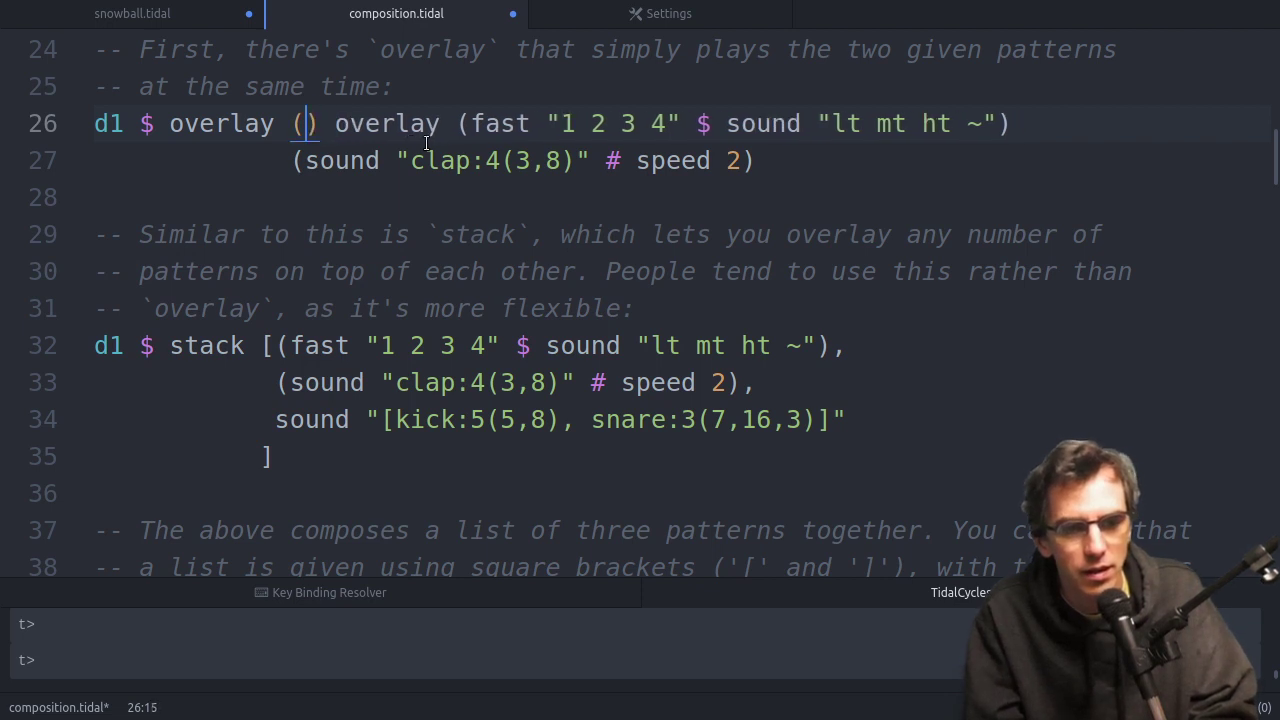
pyautogui.write('sound "off')
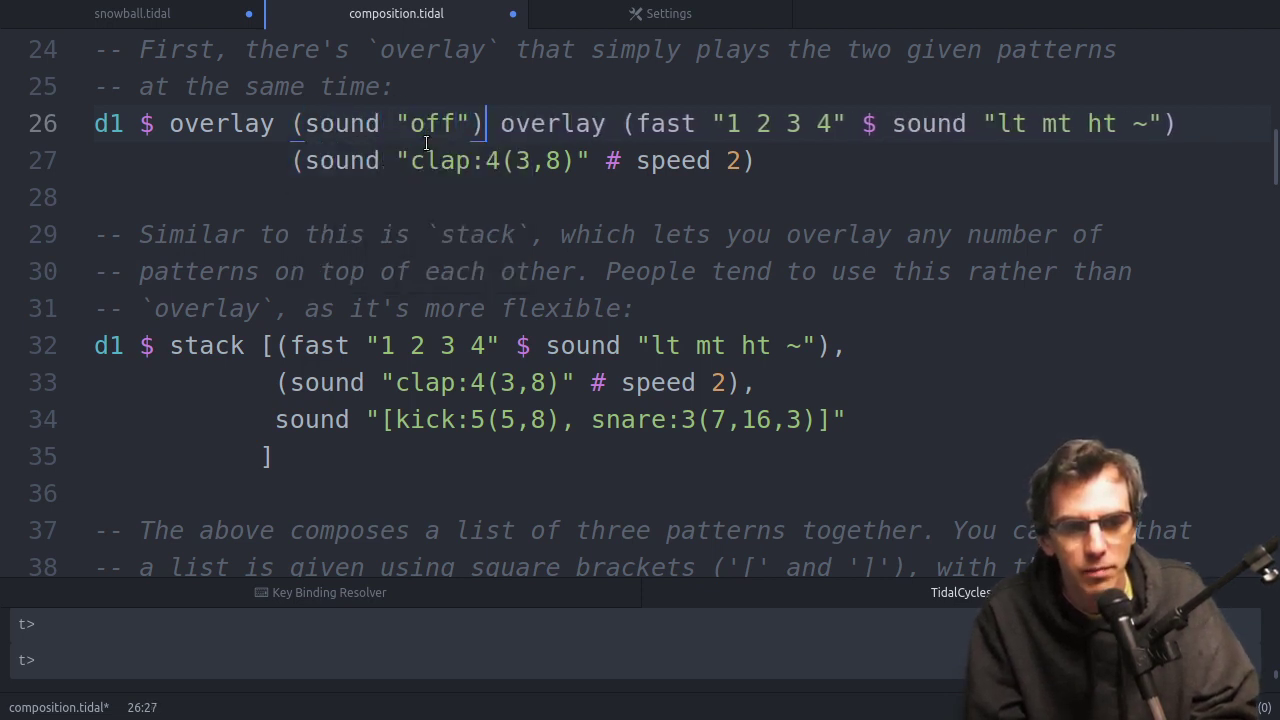
pyautogui.write('$')
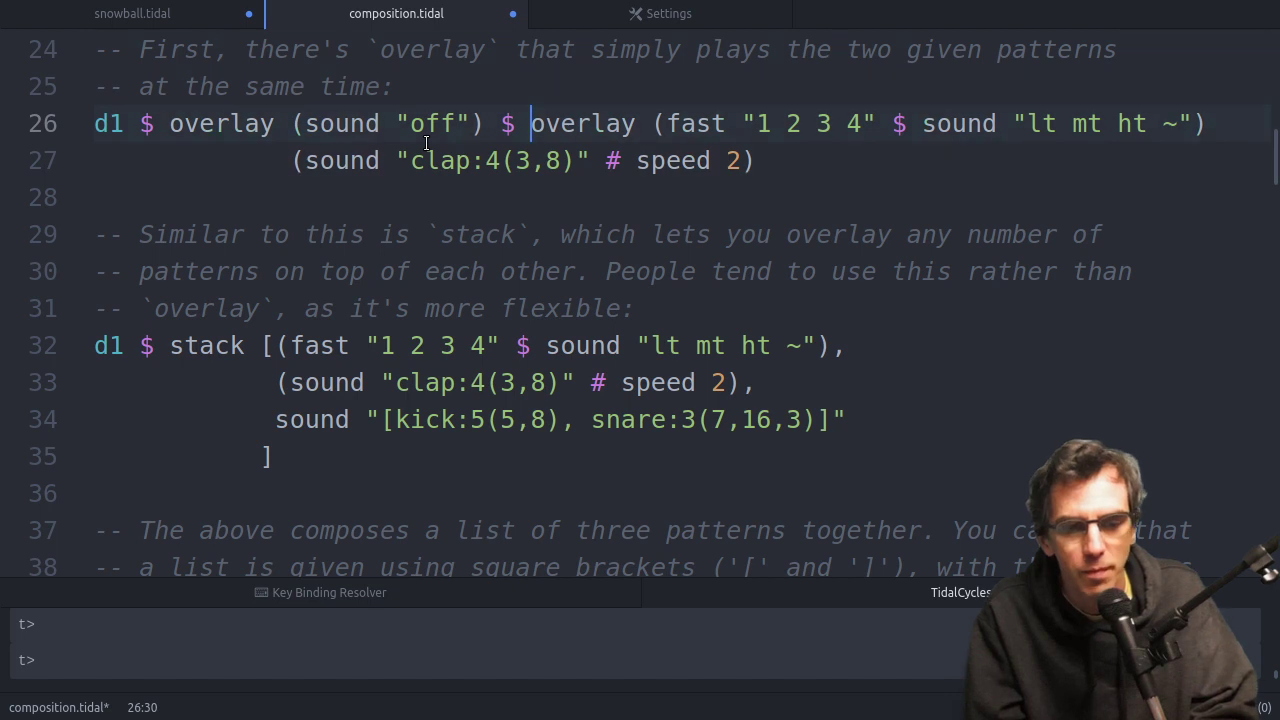
pyautogui.press('Down')
pyautogui.press('Down')
pyautogui.press('Down')
pyautogui.press('Up')
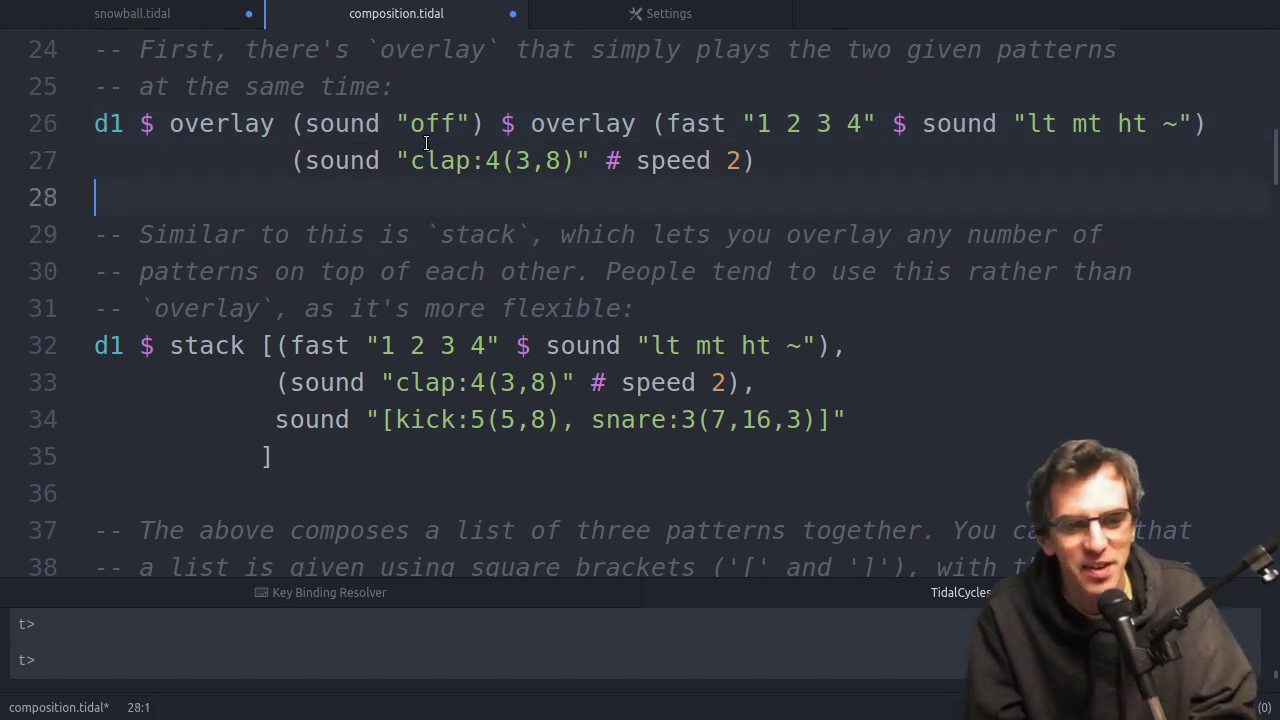
pyautogui.press('Up')
pyautogui.press('Up')
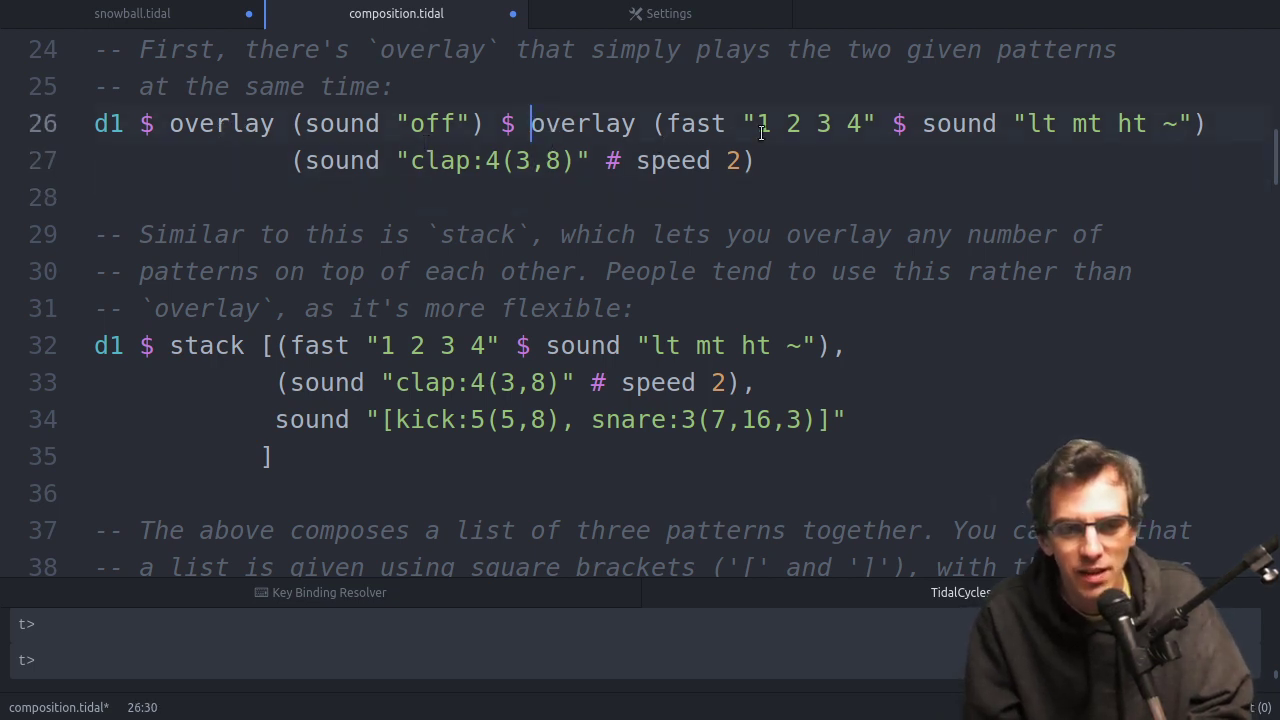
pyautogui.click(713, 165)
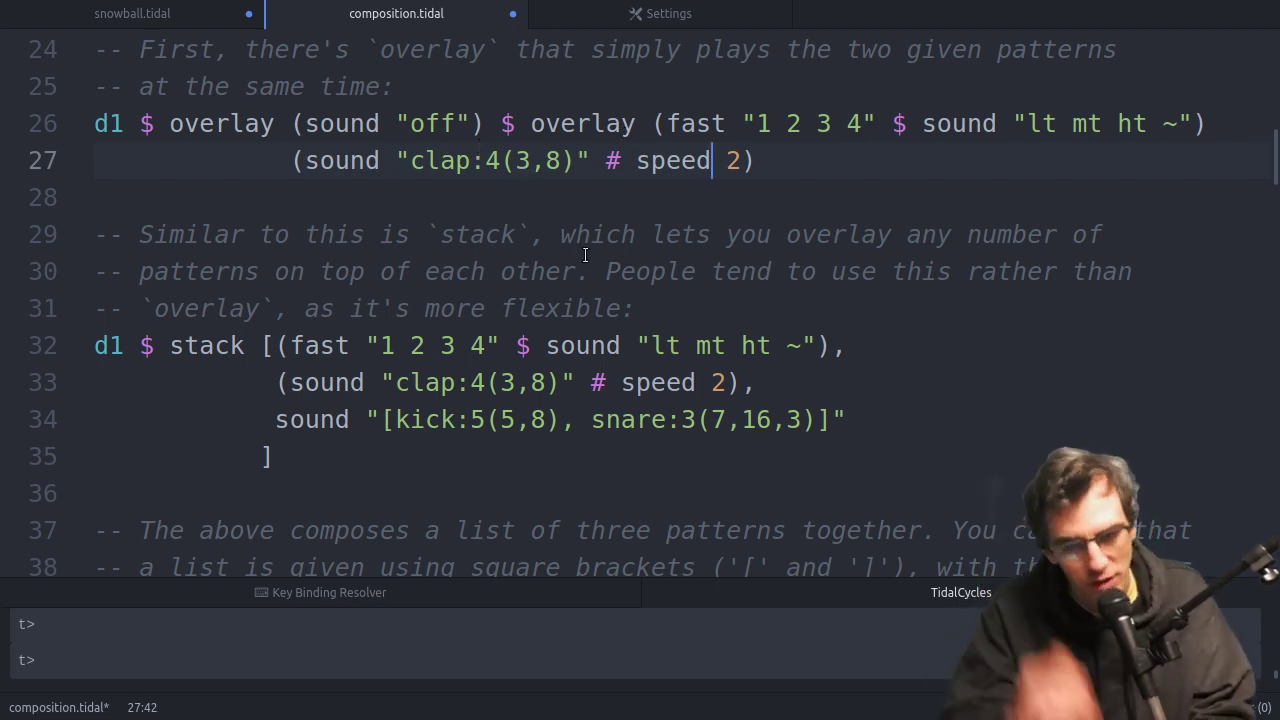
# Highlight the $ before the second overlay call.
pyautogui.click(545, 135)
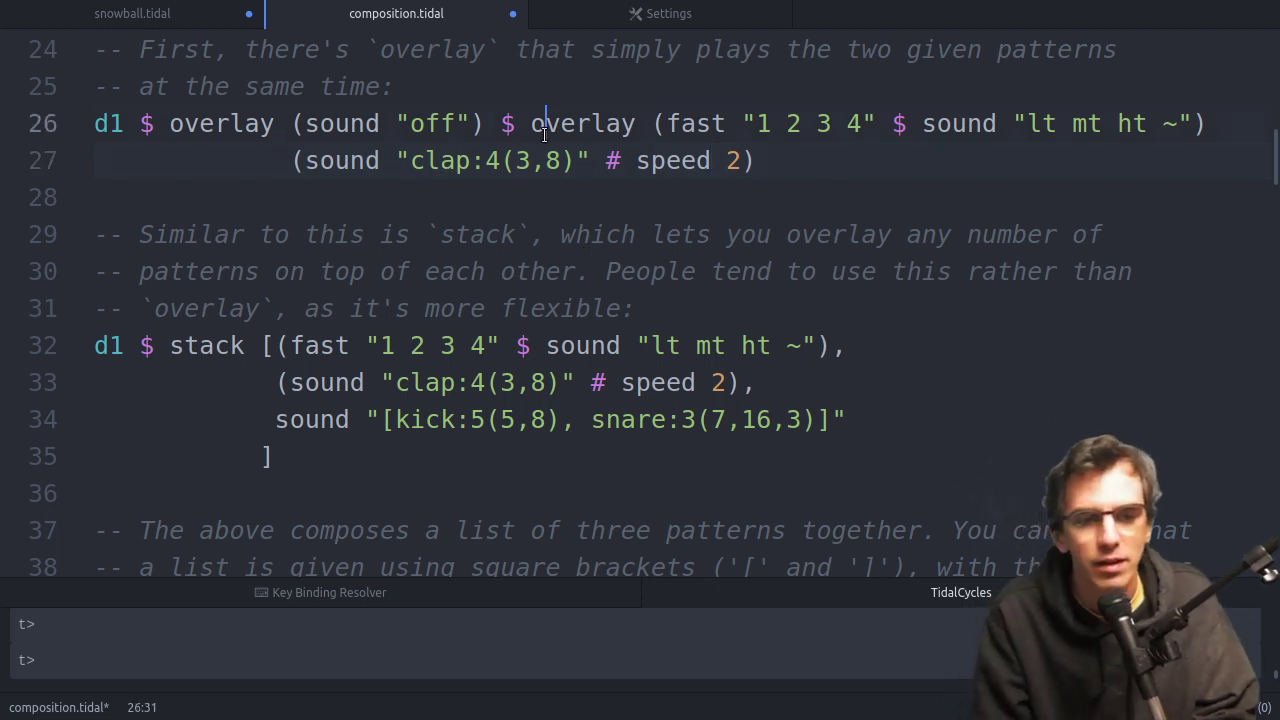
pyautogui.press('Left')
pyautogui.hotkey('shift', 'Left')
pyautogui.hotkey('shift', 'Left')
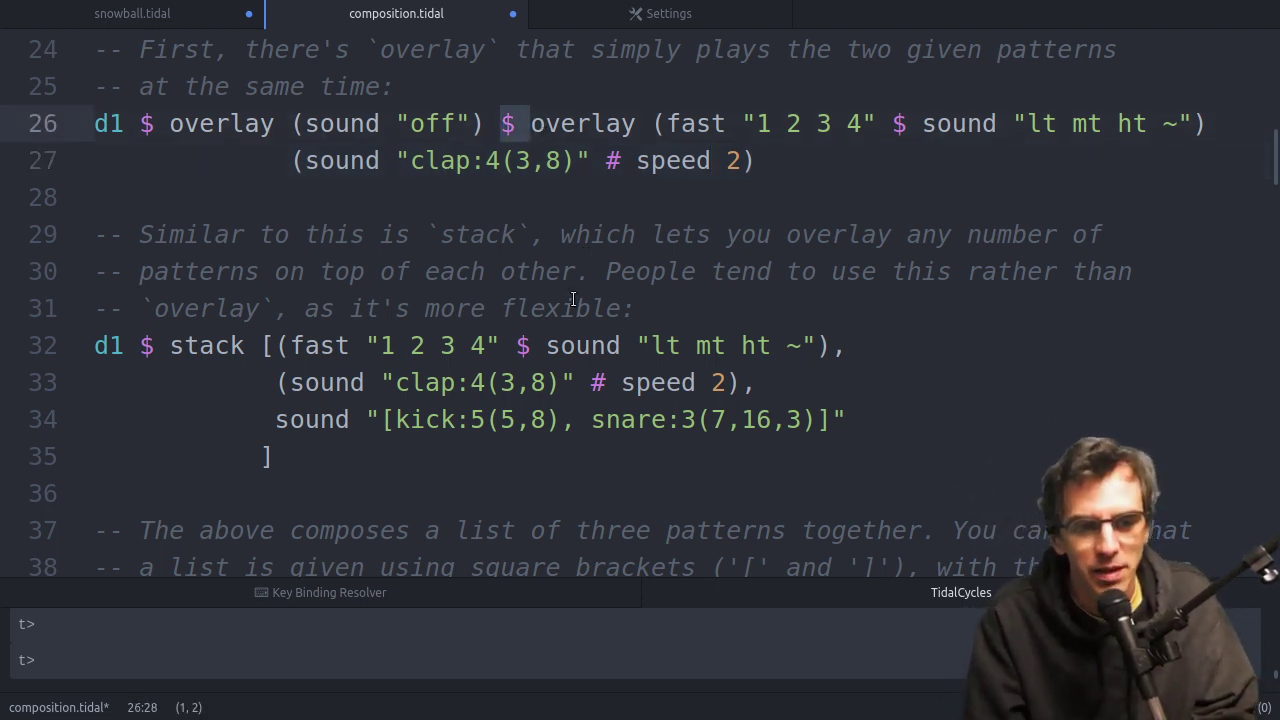
# Point out the stack example's clap and kick-snare patterns and its opening and closing brackets.
pyautogui.click(446, 458)
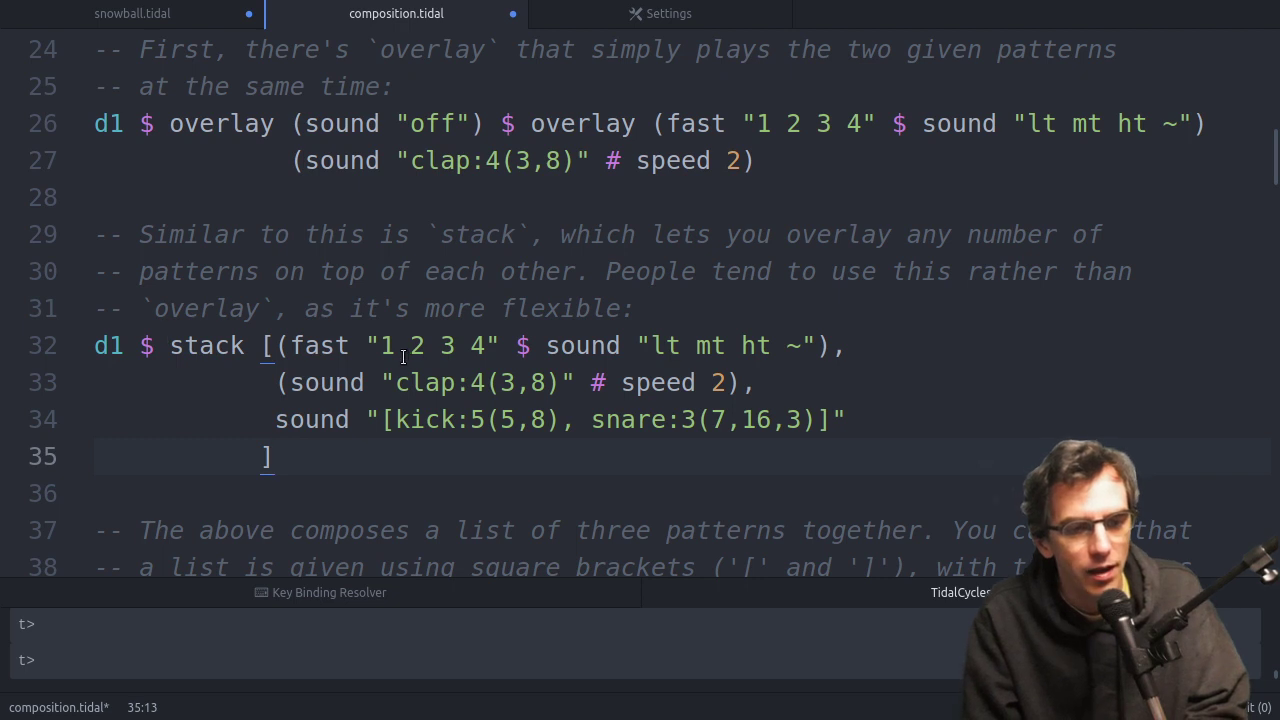
pyautogui.click(384, 383)
pyautogui.click(385, 424)
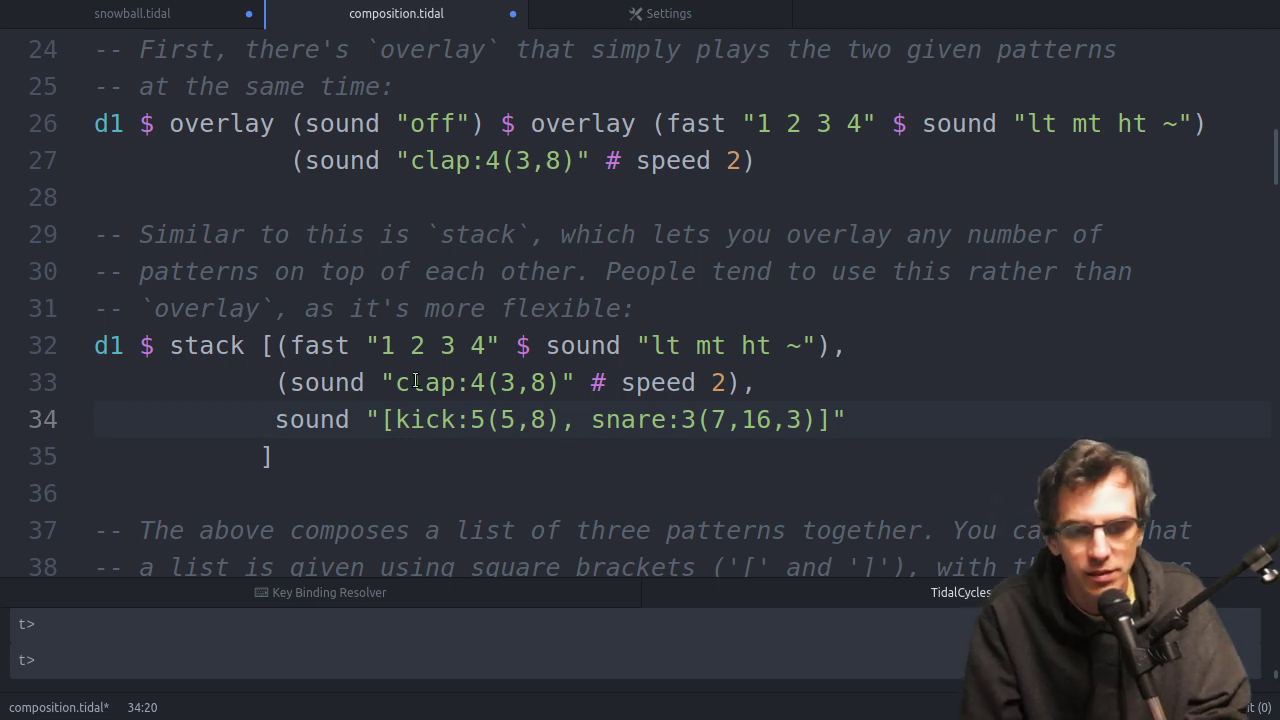
pyautogui.press('Down')
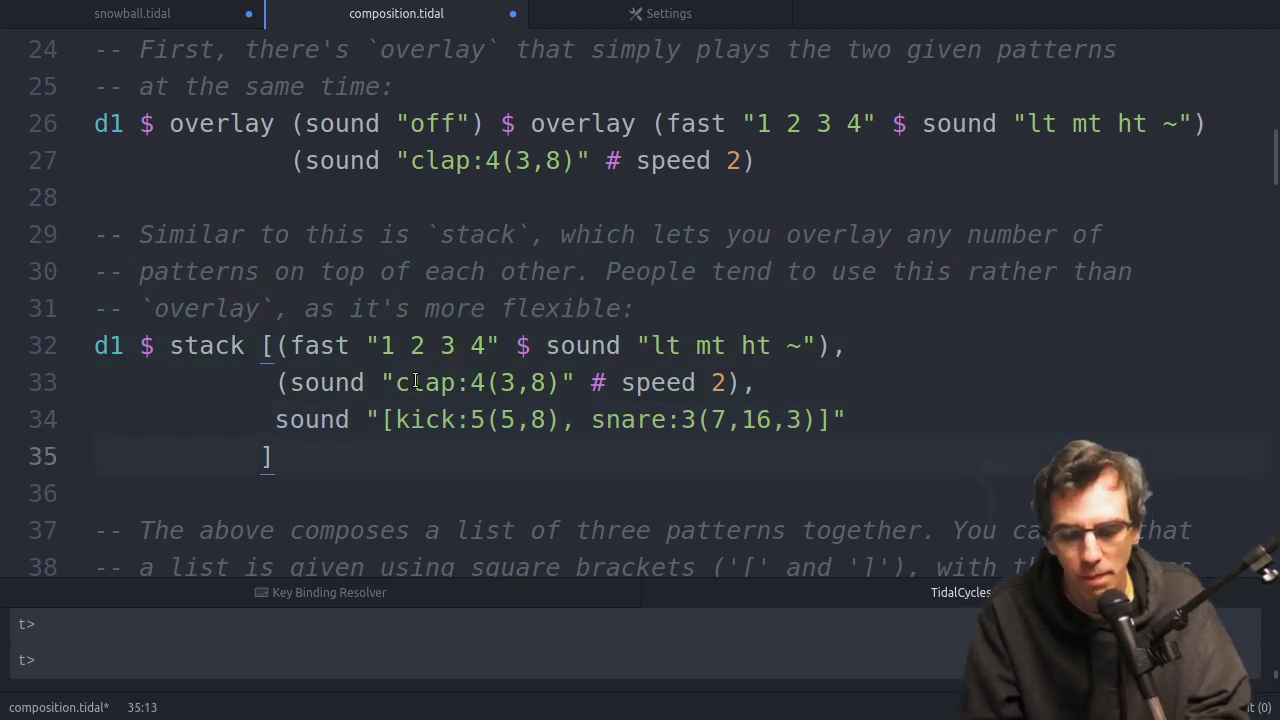
pyautogui.press('Down')
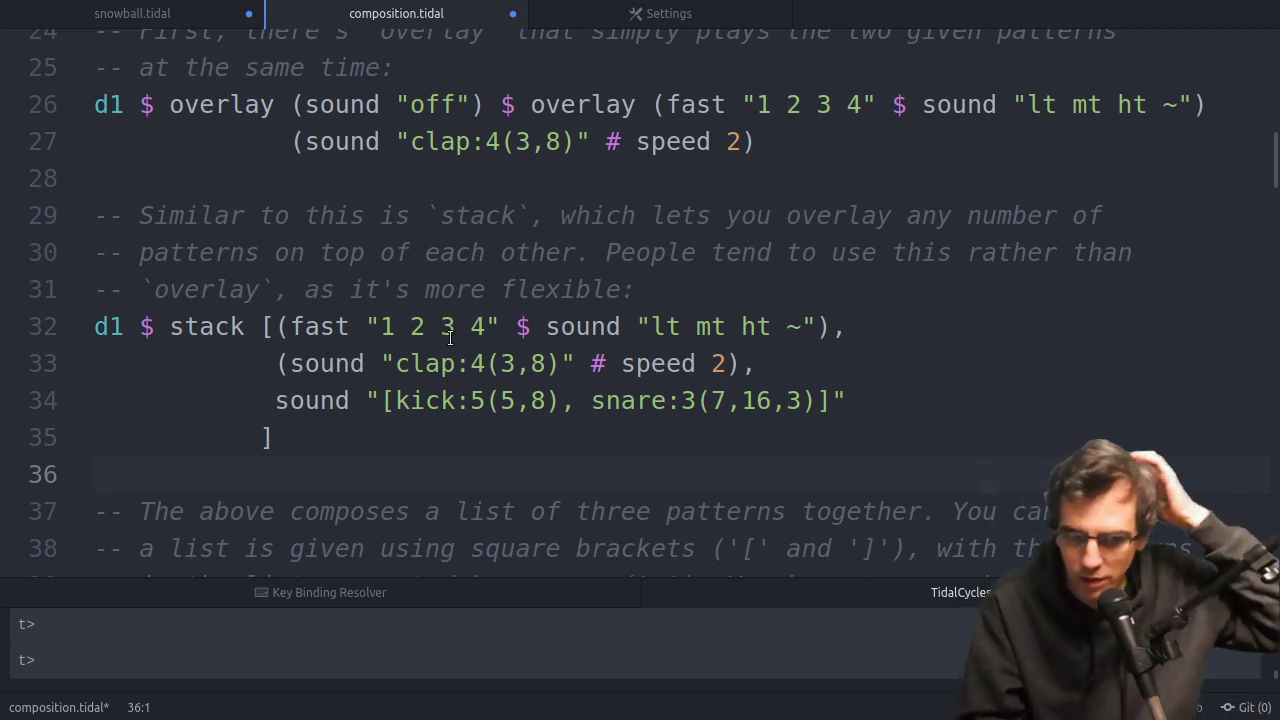
pyautogui.click(265, 328)
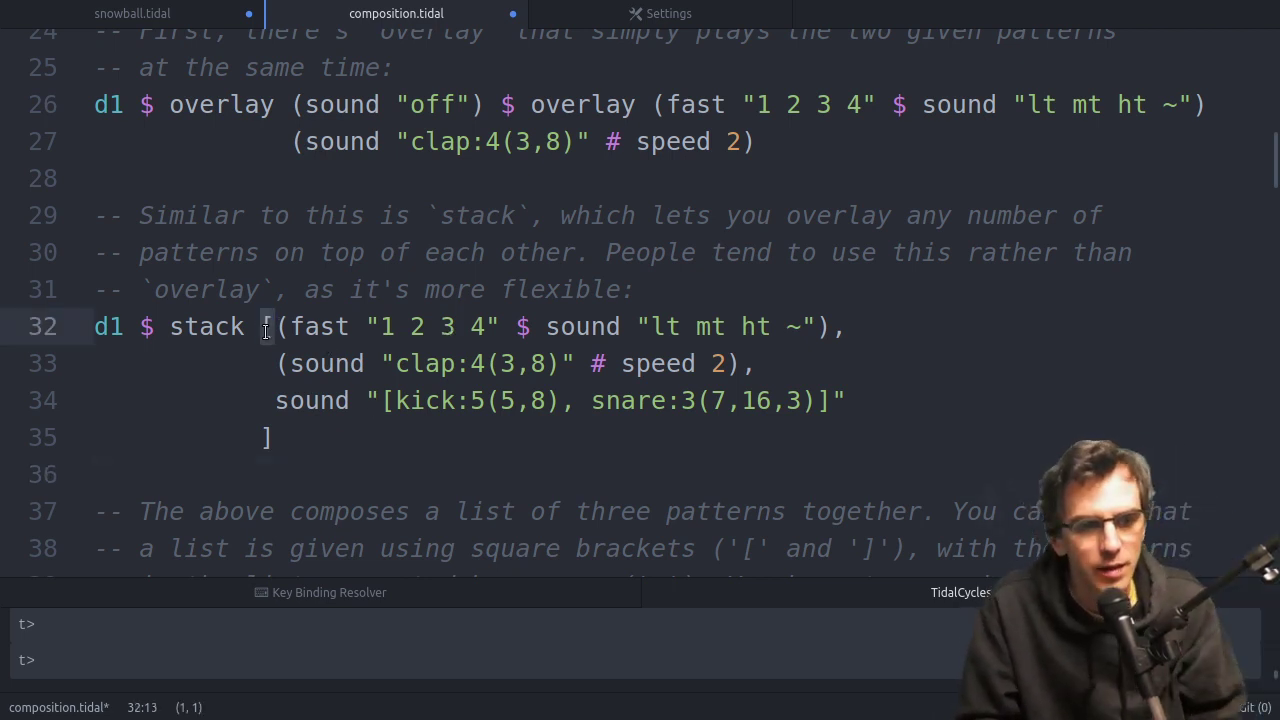
pyautogui.click(265, 437)
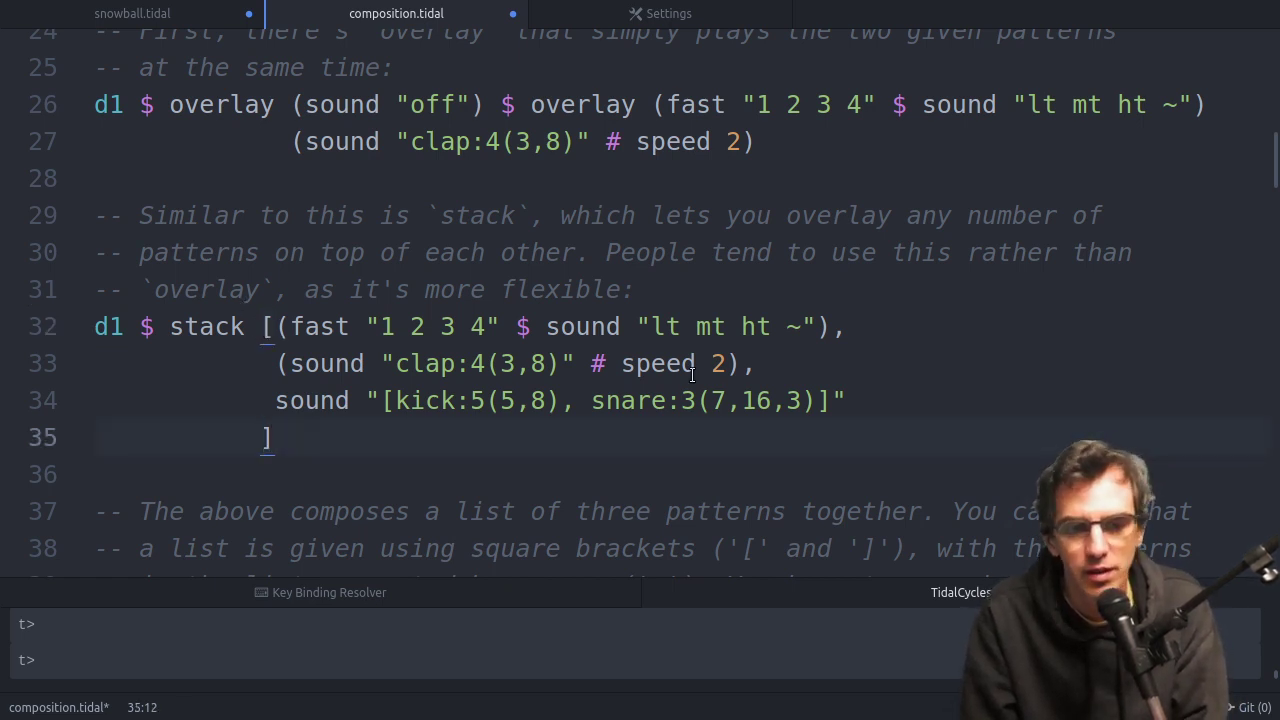
# Add a trailing comma after the kick/snare line and evaluate the stack to trigger a parse error.
pyautogui.click(748, 365)
pyautogui.press('BackSpace')
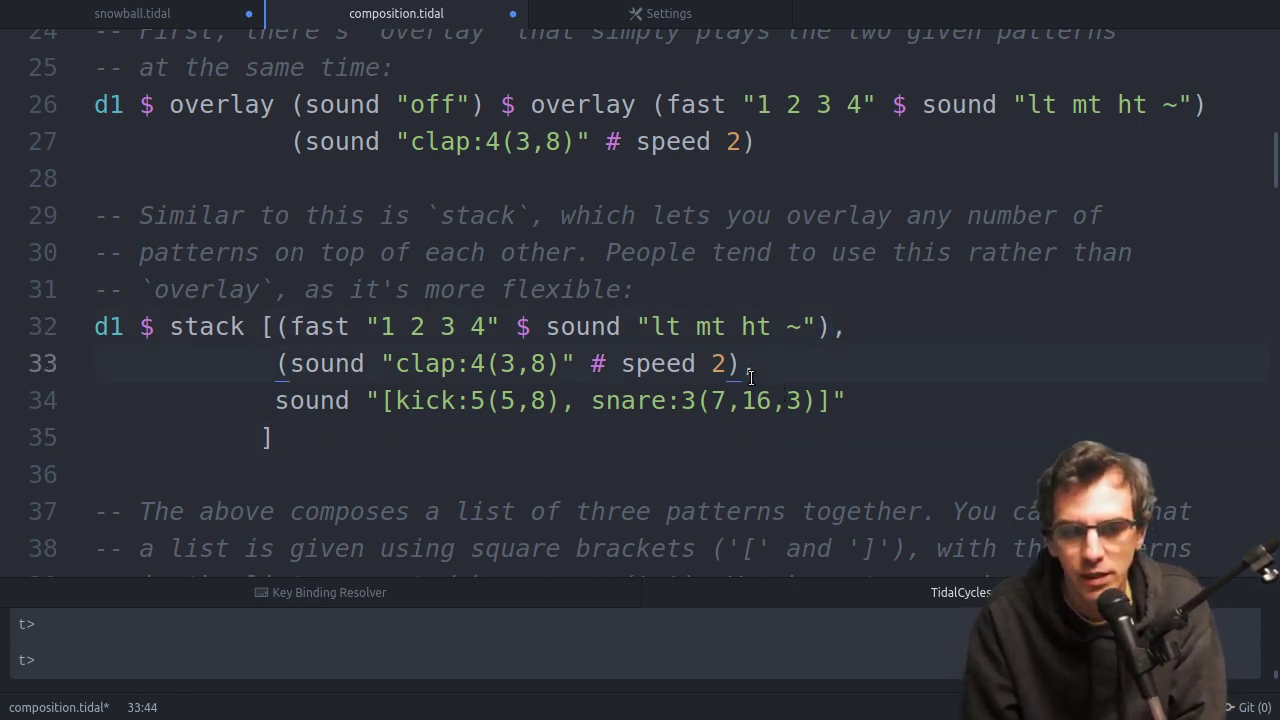
pyautogui.write(',')
pyautogui.click(862, 418)
pyautogui.write(',')
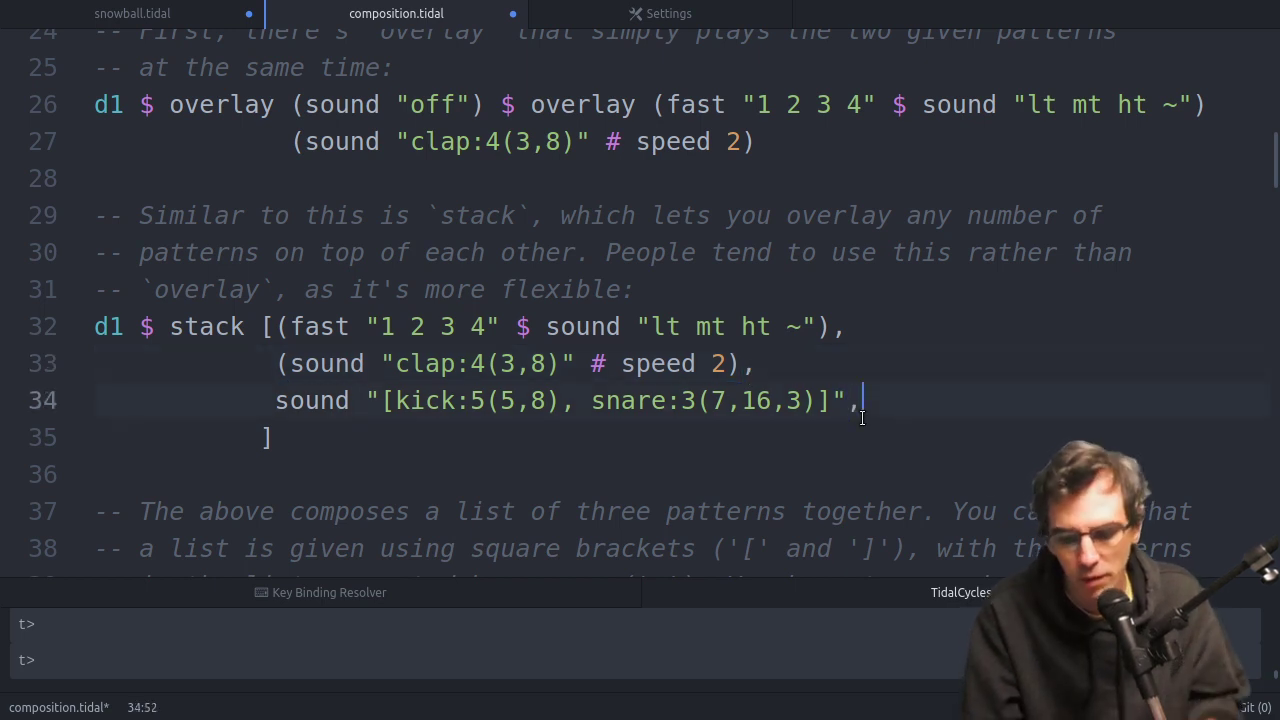
pyautogui.hotkey('ctrl', 'Return')
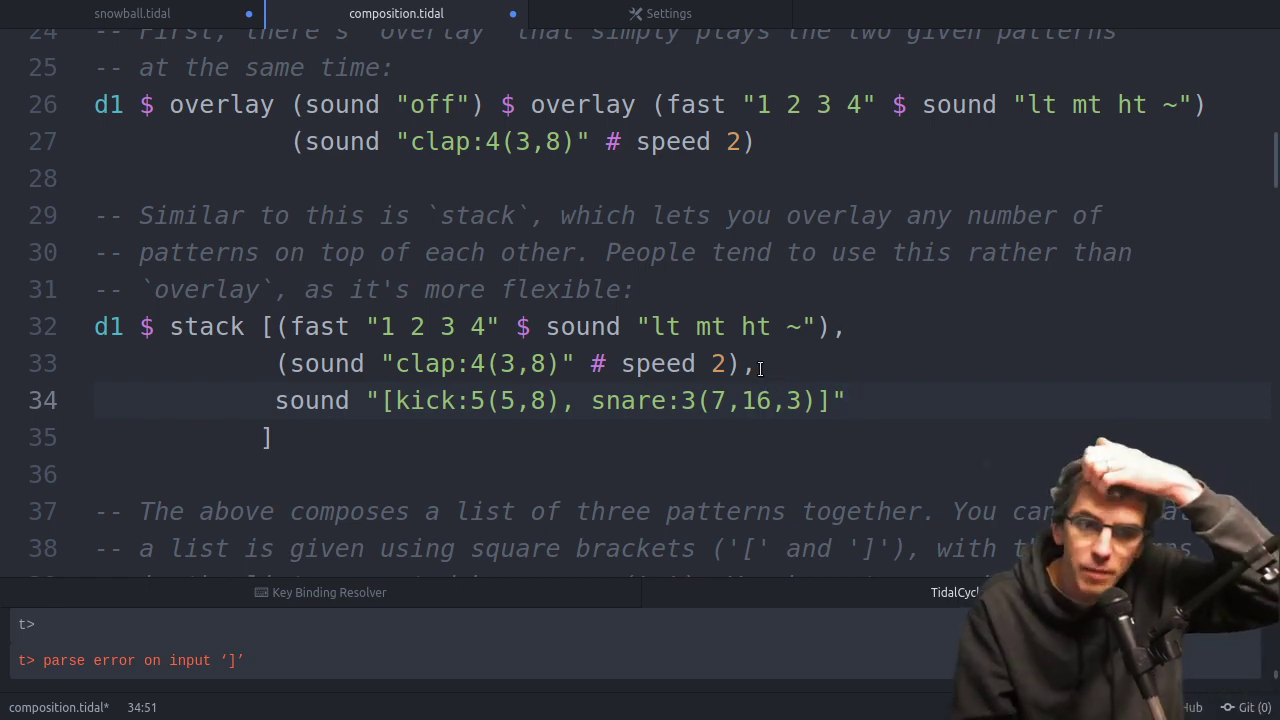
# Play the separate d1, d2 and d3 patterns on lines 44–46.
pyautogui.scroll(-3, 563, 519)
pyautogui.scroll(-2, 563, 519)
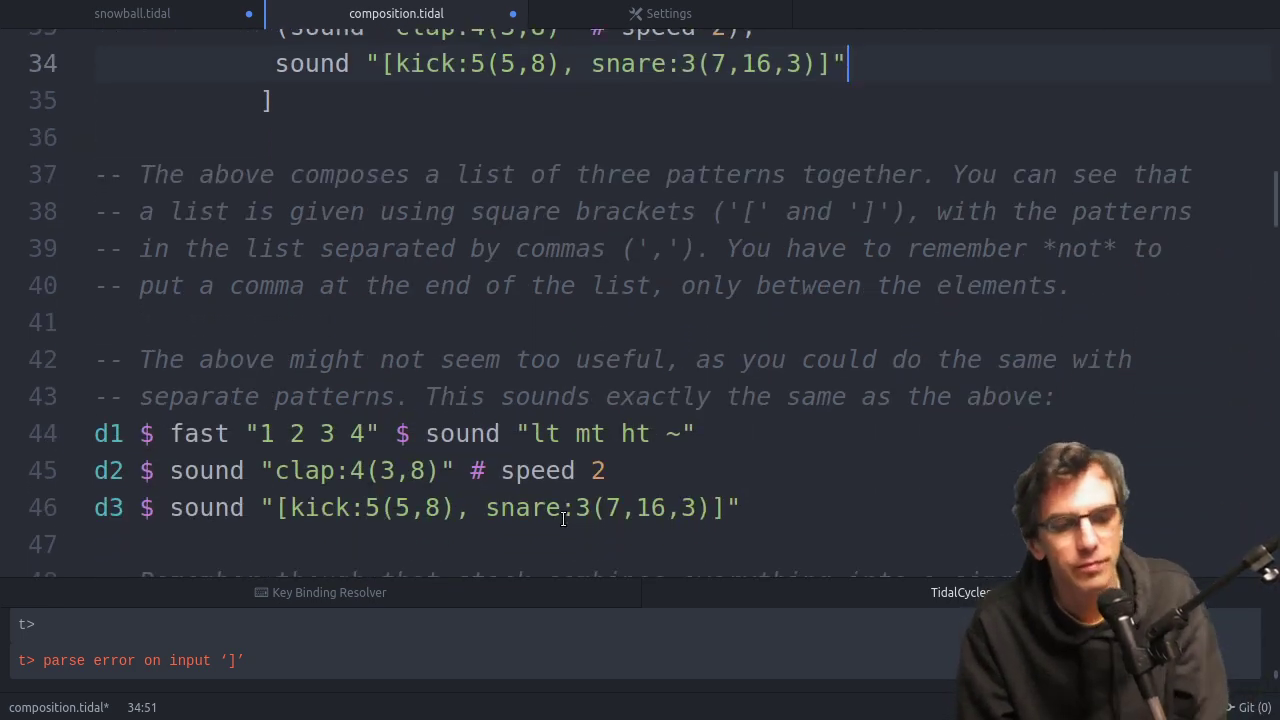
pyautogui.scroll(-2, 563, 519)
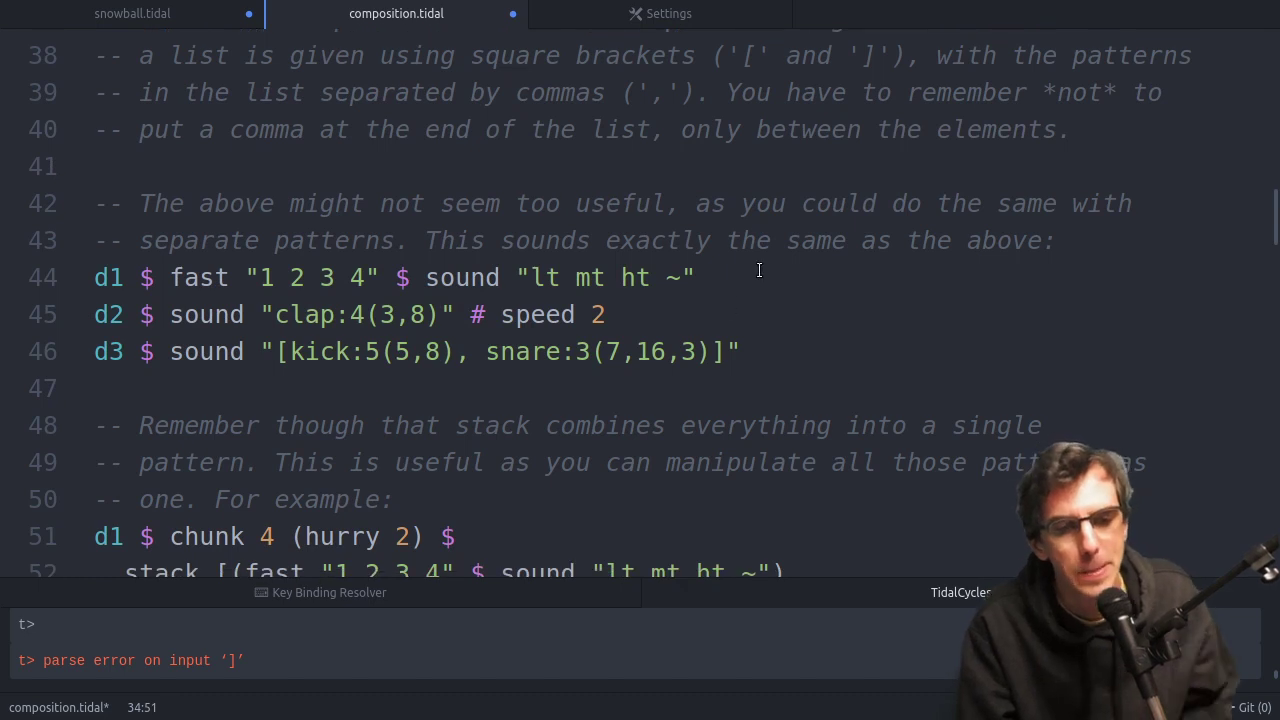
pyautogui.click(759, 270)
pyautogui.scroll(1, 759, 270)
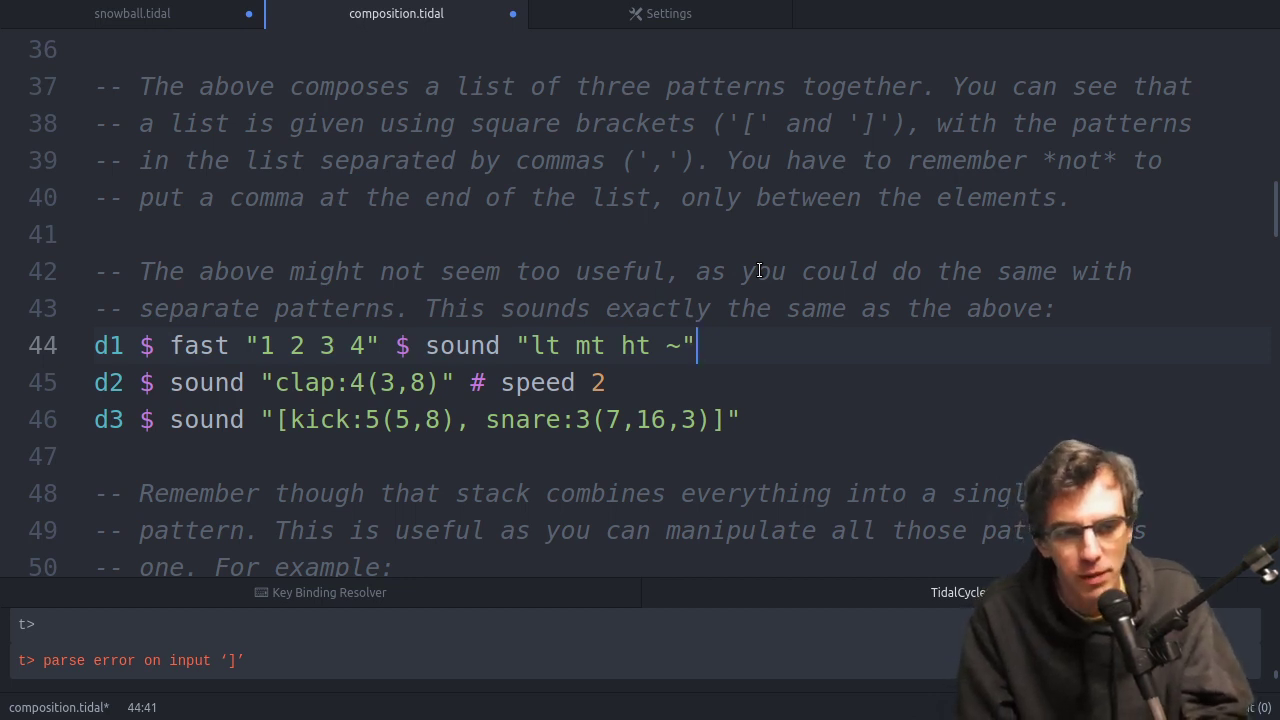
pyautogui.press('Down')
pyautogui.hotkey('shift', 'Return')
pyautogui.press('Down')
pyautogui.hotkey('shift', 'Return')
# Type a d1 $ silence line below the three patterns.
pyautogui.press('Down')
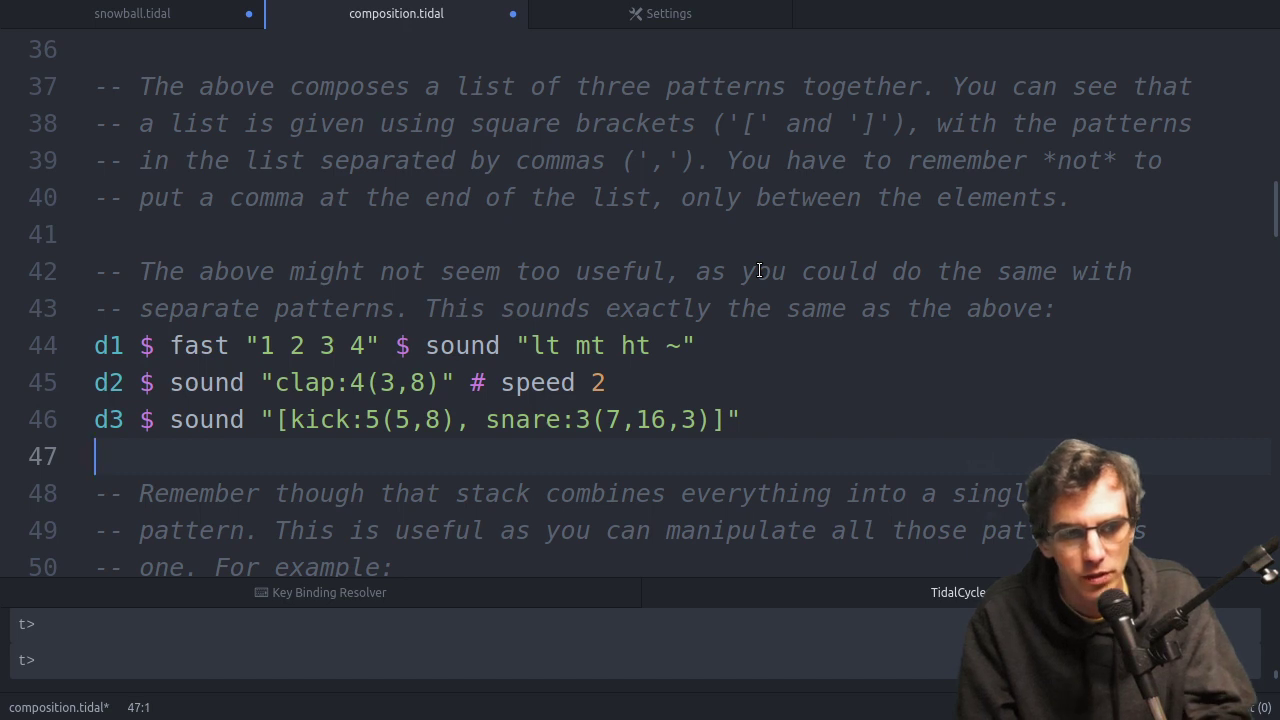
pyautogui.press('Return')
pyautogui.press('Return')
pyautogui.press('Up')
pyautogui.write('d2 $')
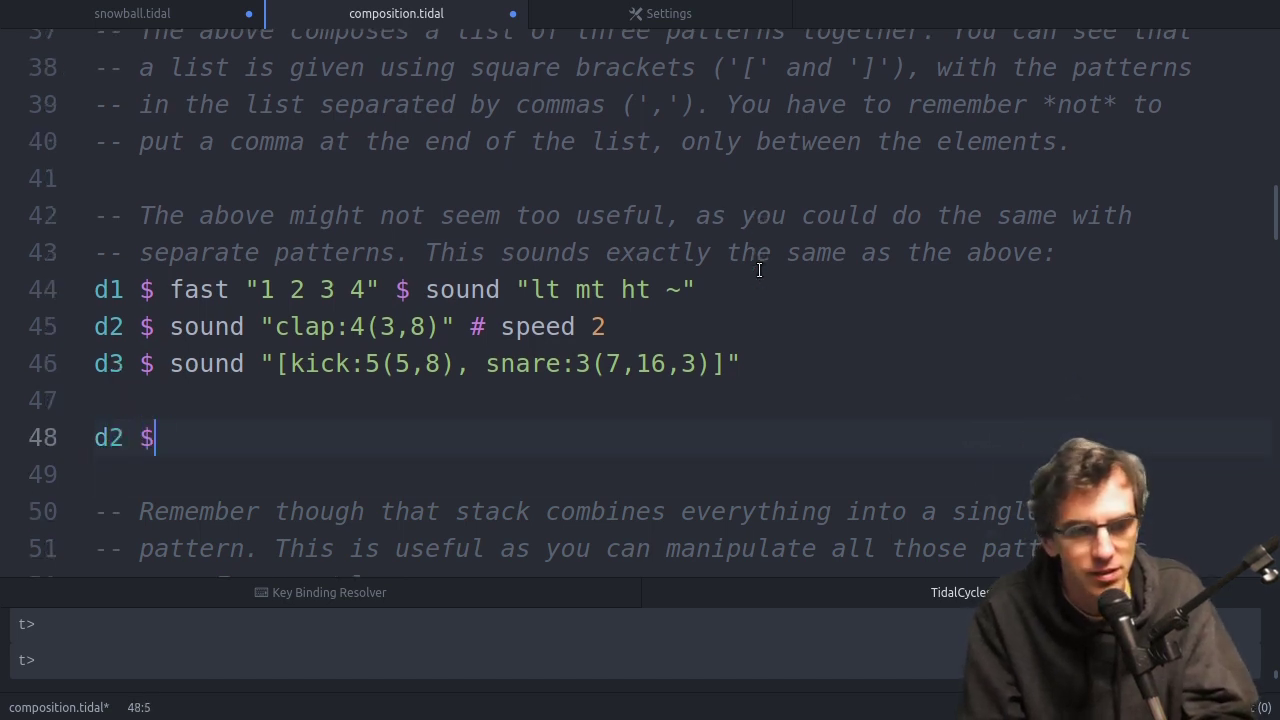
pyautogui.write(' silence')
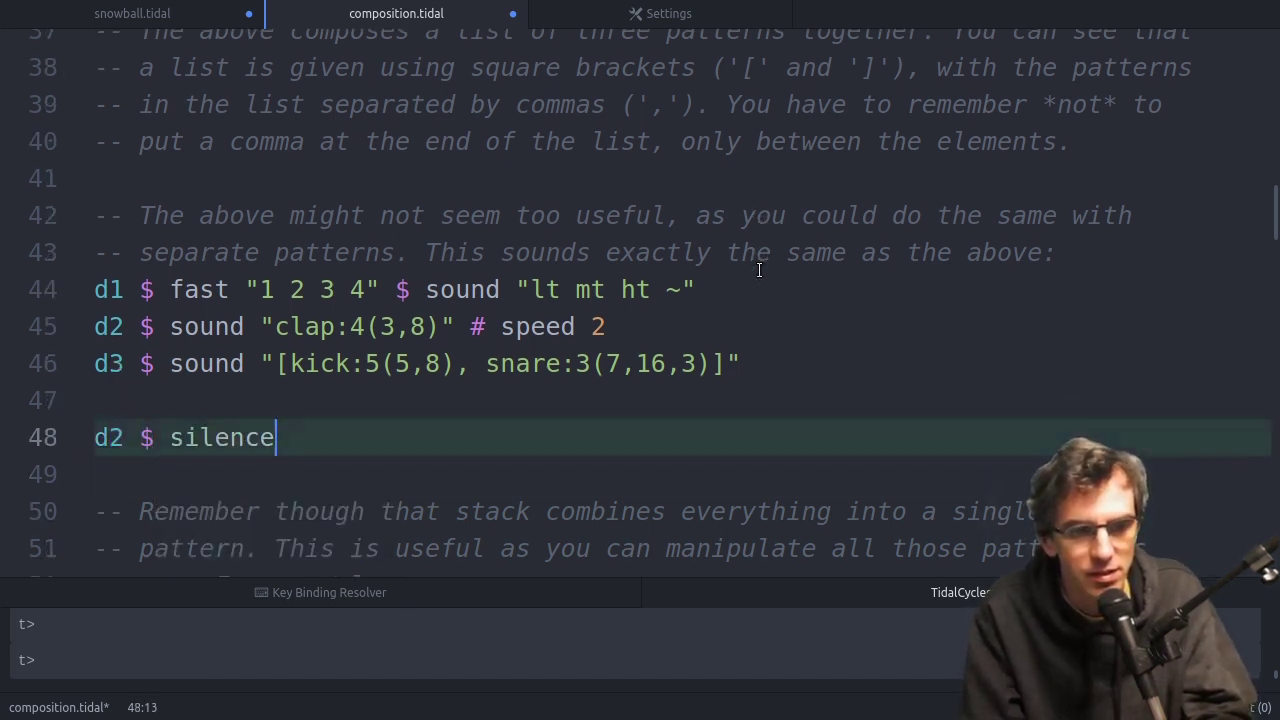
pyautogui.press('Left')
pyautogui.press('Left')
pyautogui.press('BackSpace')
pyautogui.write('1')
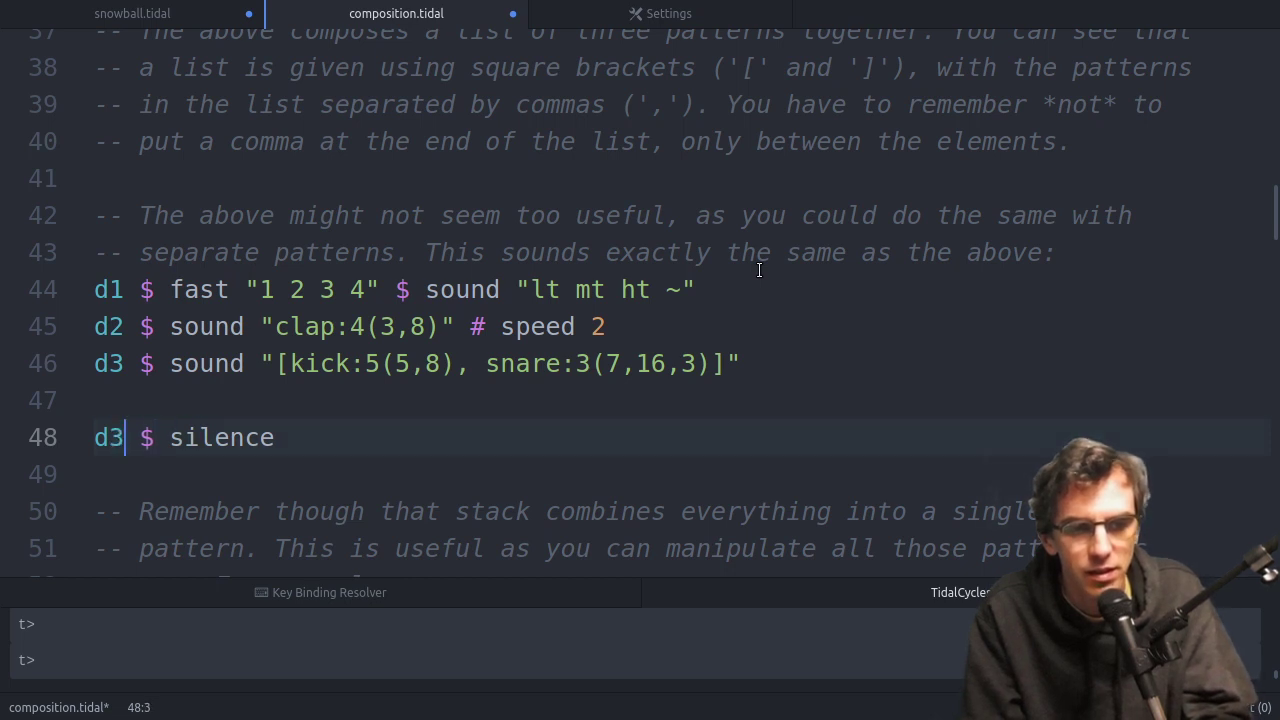
# Delete the temporary silence line and its leftover blank line.
pyautogui.press('Home')
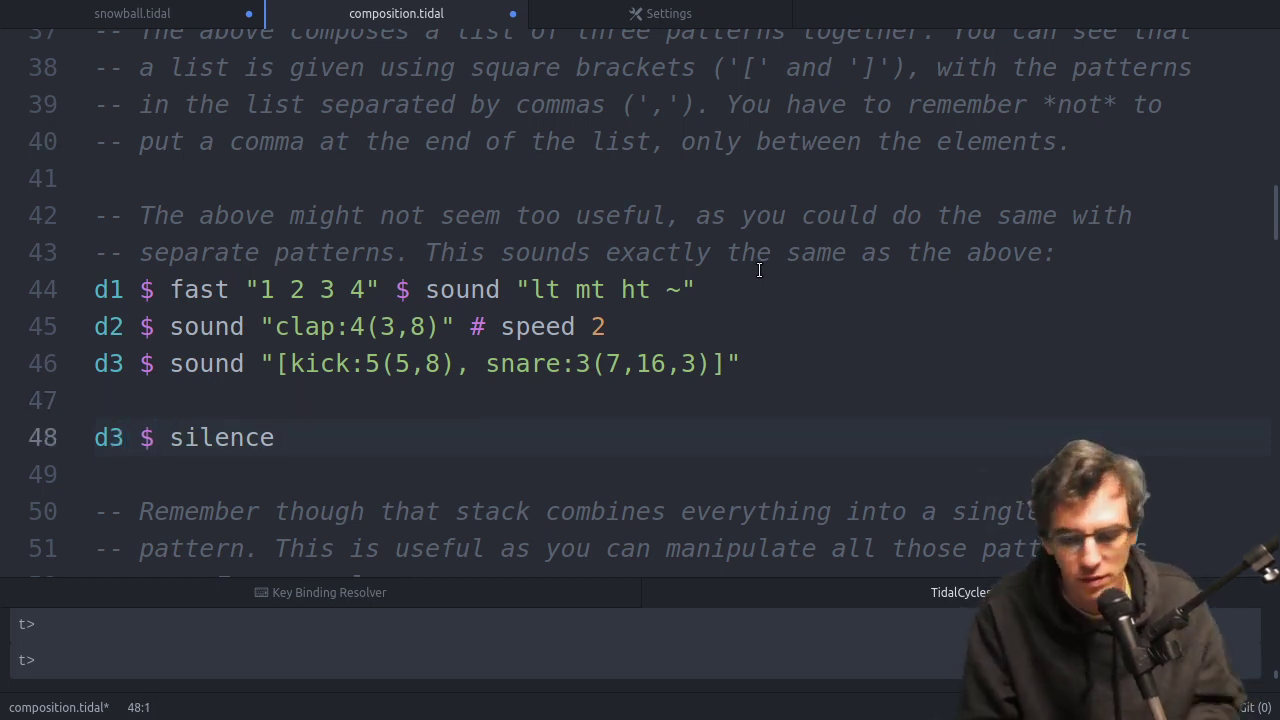
pyautogui.hotkey('shift', 'Down')
pyautogui.press('BackSpace')
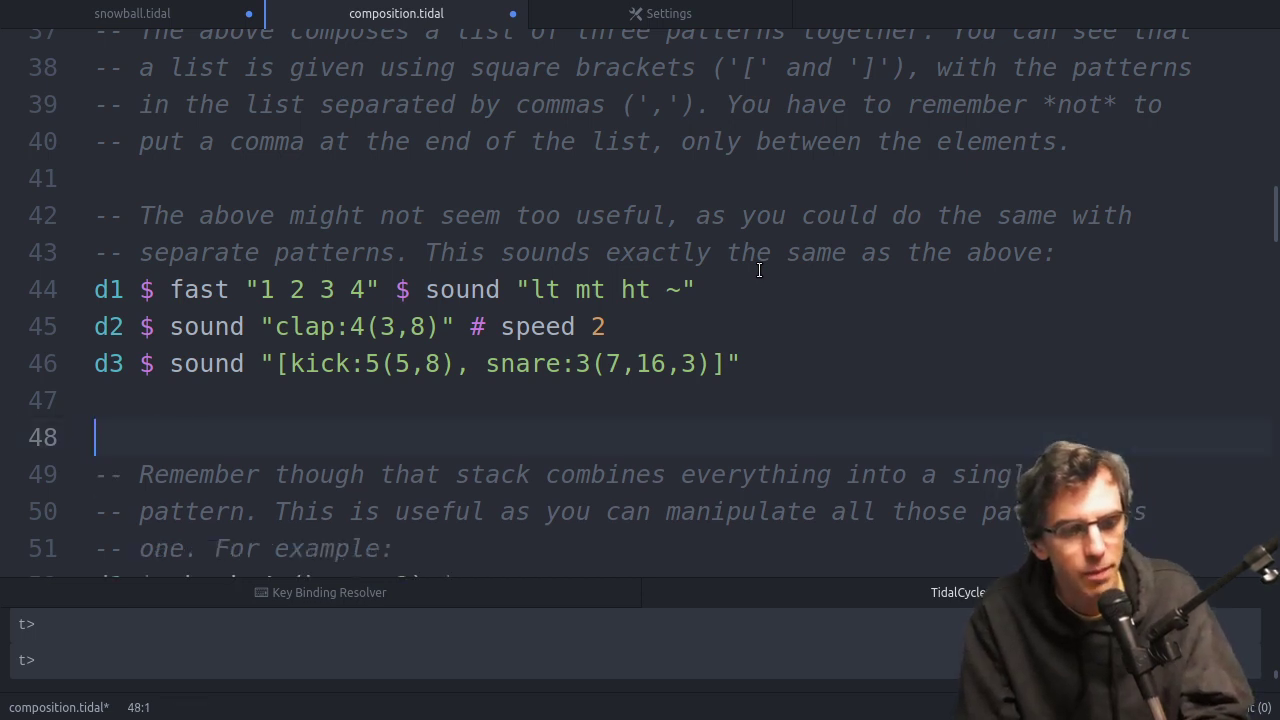
pyautogui.press('BackSpace')
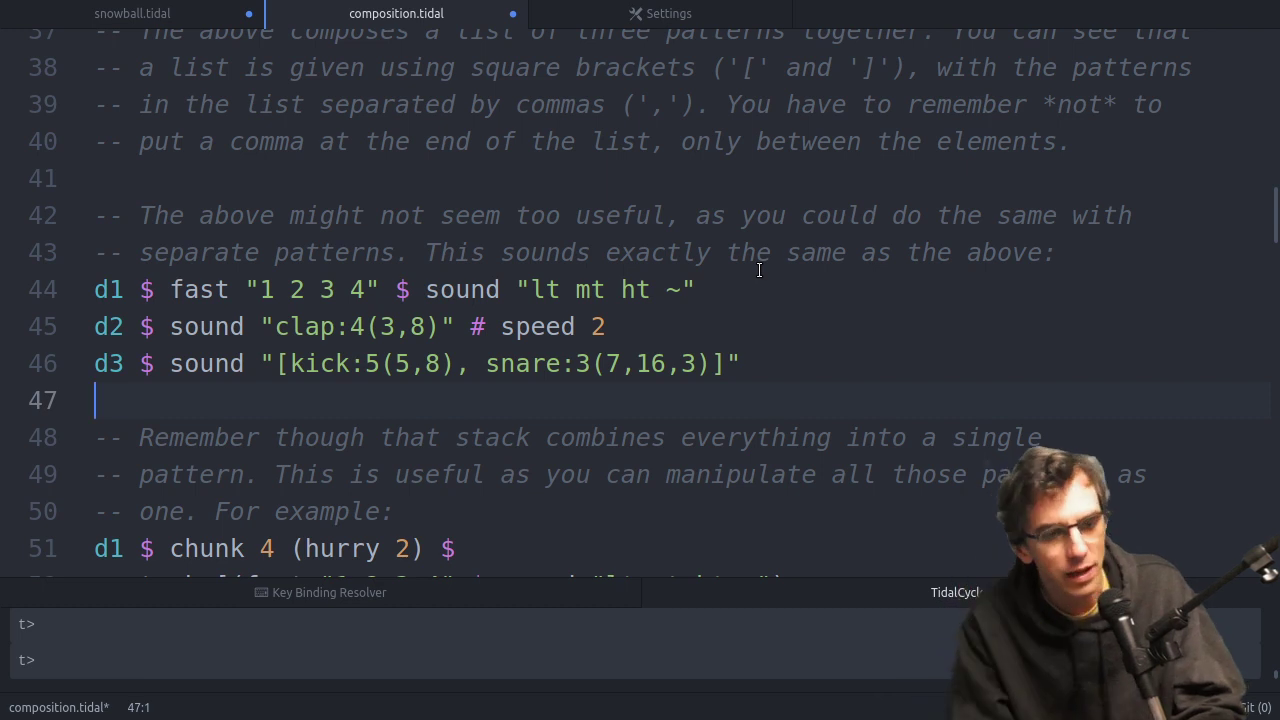
pyautogui.scroll(-1, 778, 260)
pyautogui.scroll(-5, 778, 260)
pyautogui.scroll(-1, 600, 280)
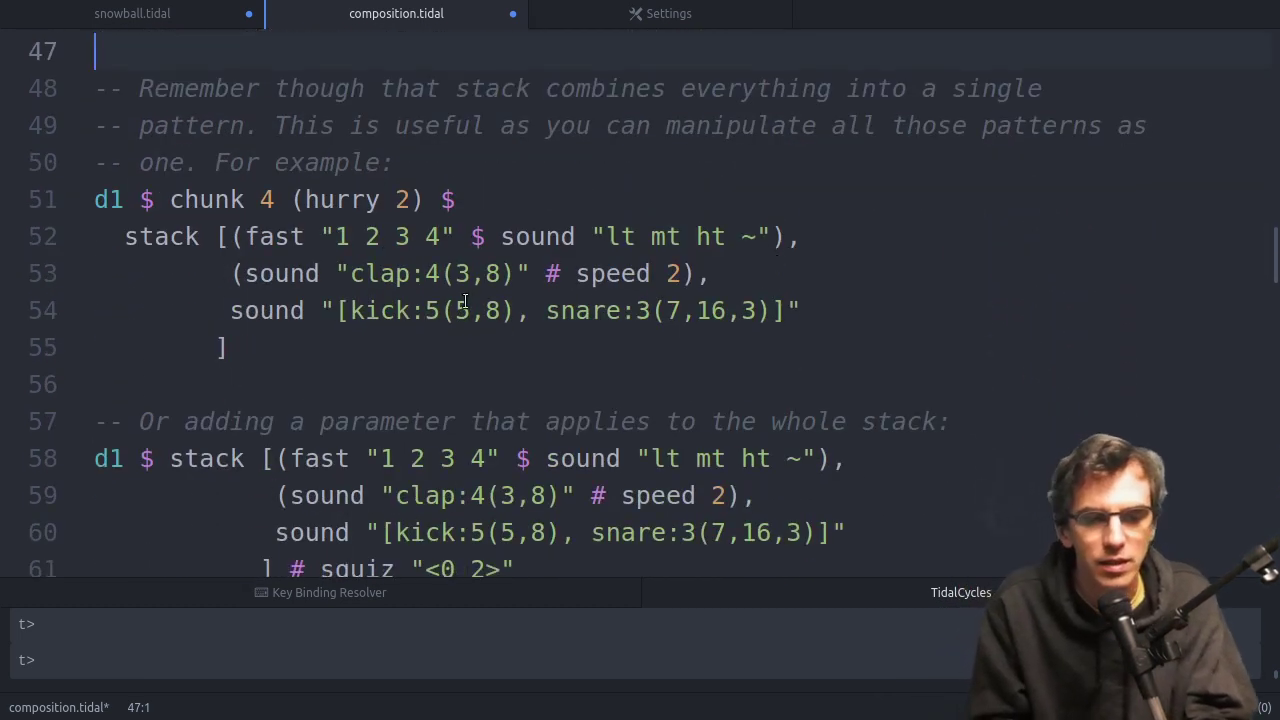
pyautogui.scroll(-1, 436, 307)
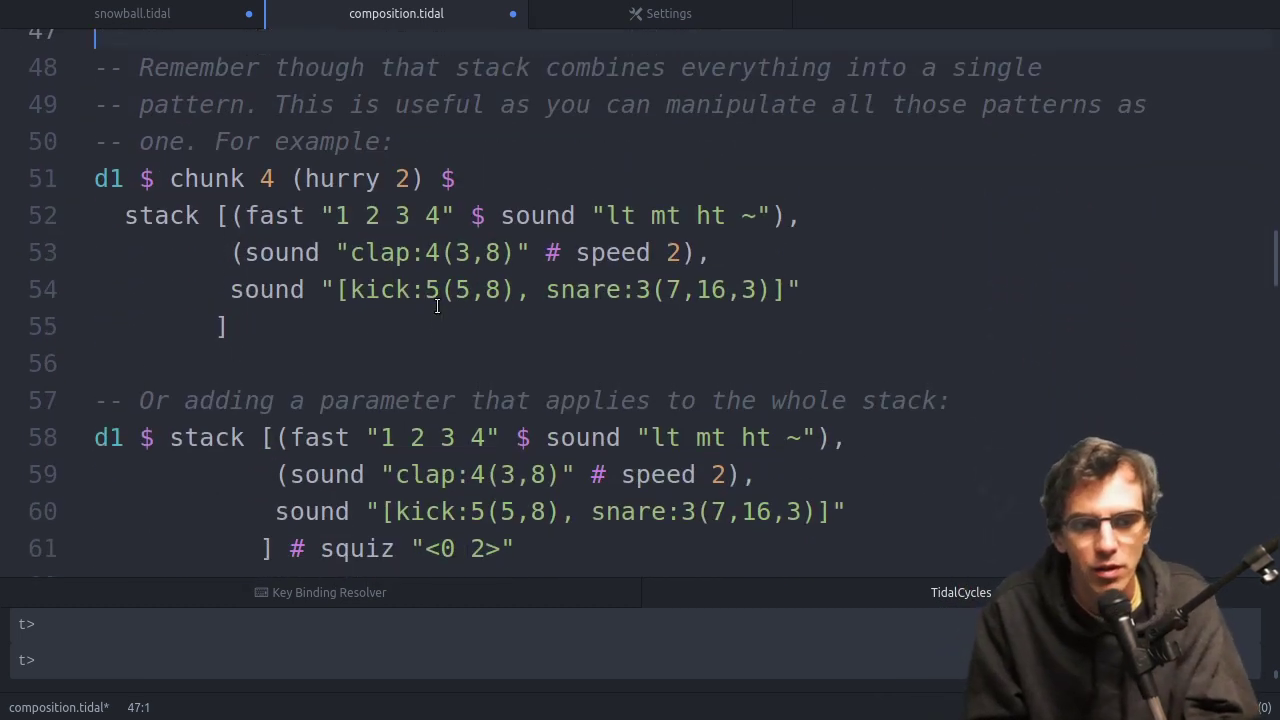
pyautogui.click(321, 338)
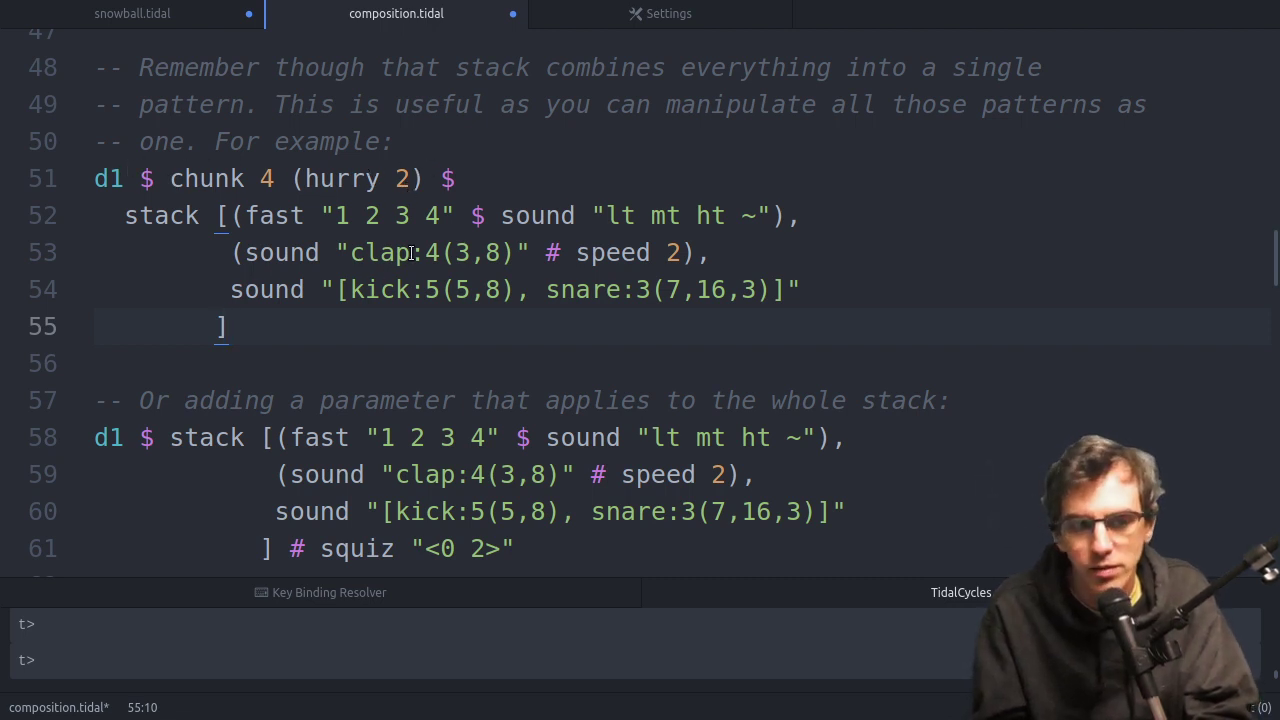
pyautogui.press('Down')
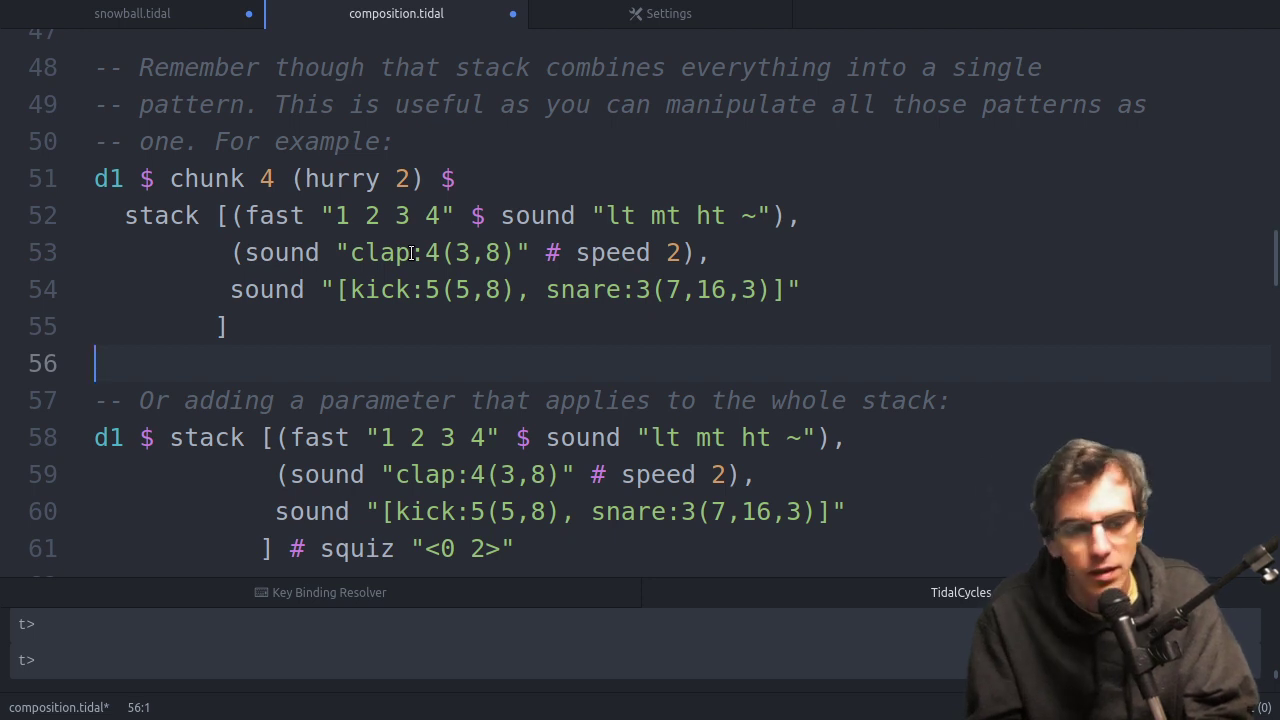
pyautogui.scroll(2, 411, 252)
pyautogui.scroll(2, 411, 252)
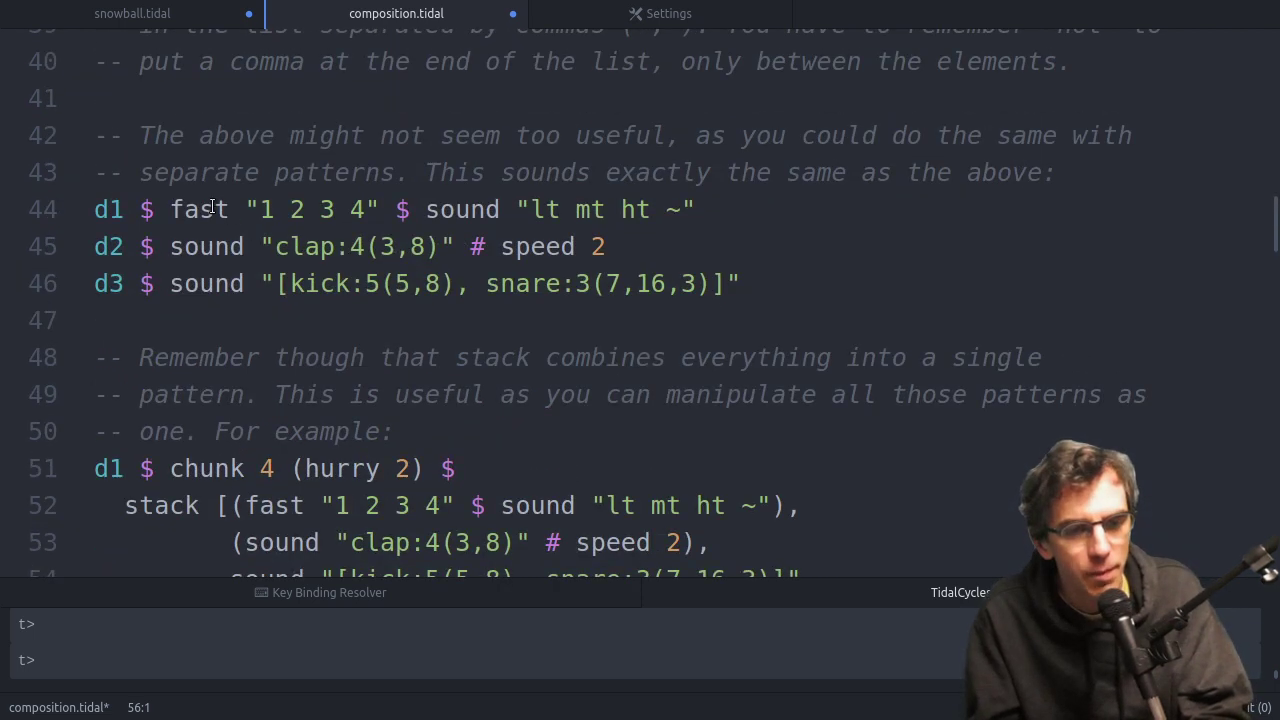
# Add an all $ (chunk 4 (hurry 2)) line below the d3 pattern.
pyautogui.click(577, 218)
pyautogui.press('Down')
pyautogui.press('Down')
pyautogui.press('Down')
pyautogui.press('Up')
pyautogui.press('Up')
pyautogui.press('Up')
pyautogui.press('Down')
pyautogui.press('Down')
pyautogui.press('Down')
pyautogui.press('Return')
pyautogui.press('Return')
pyautogui.press('Up')
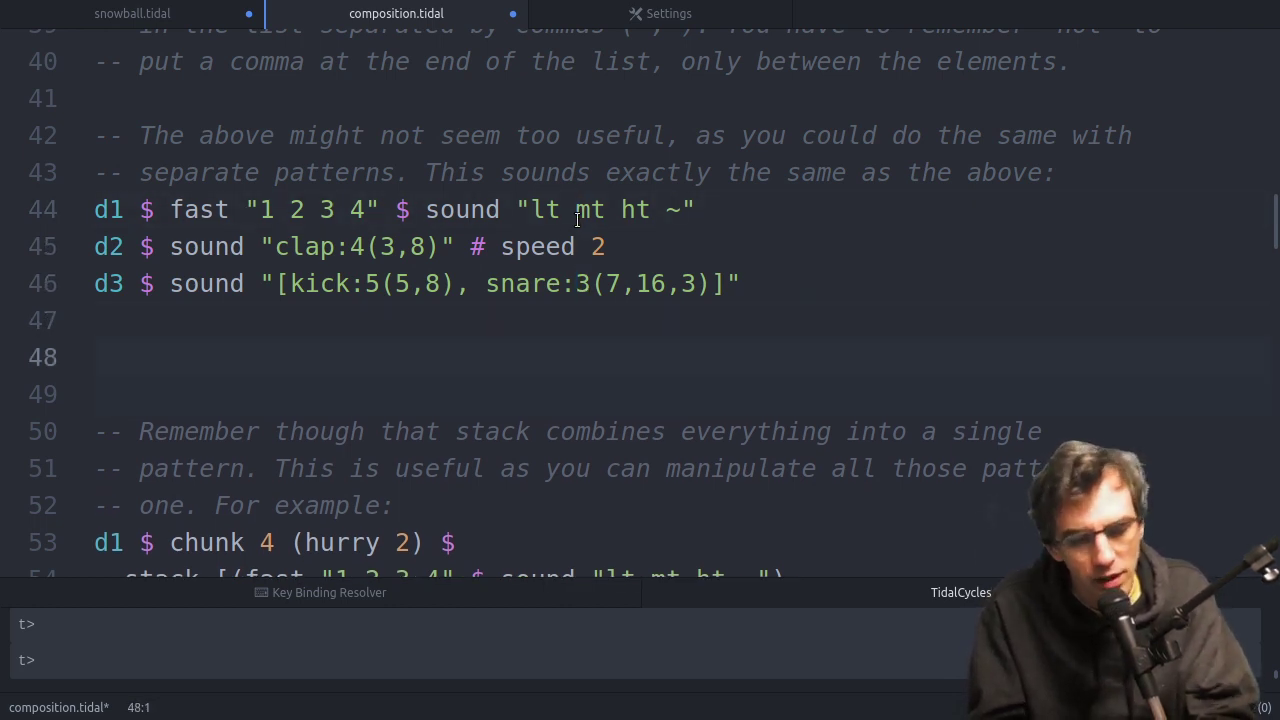
pyautogui.write('all $ ')
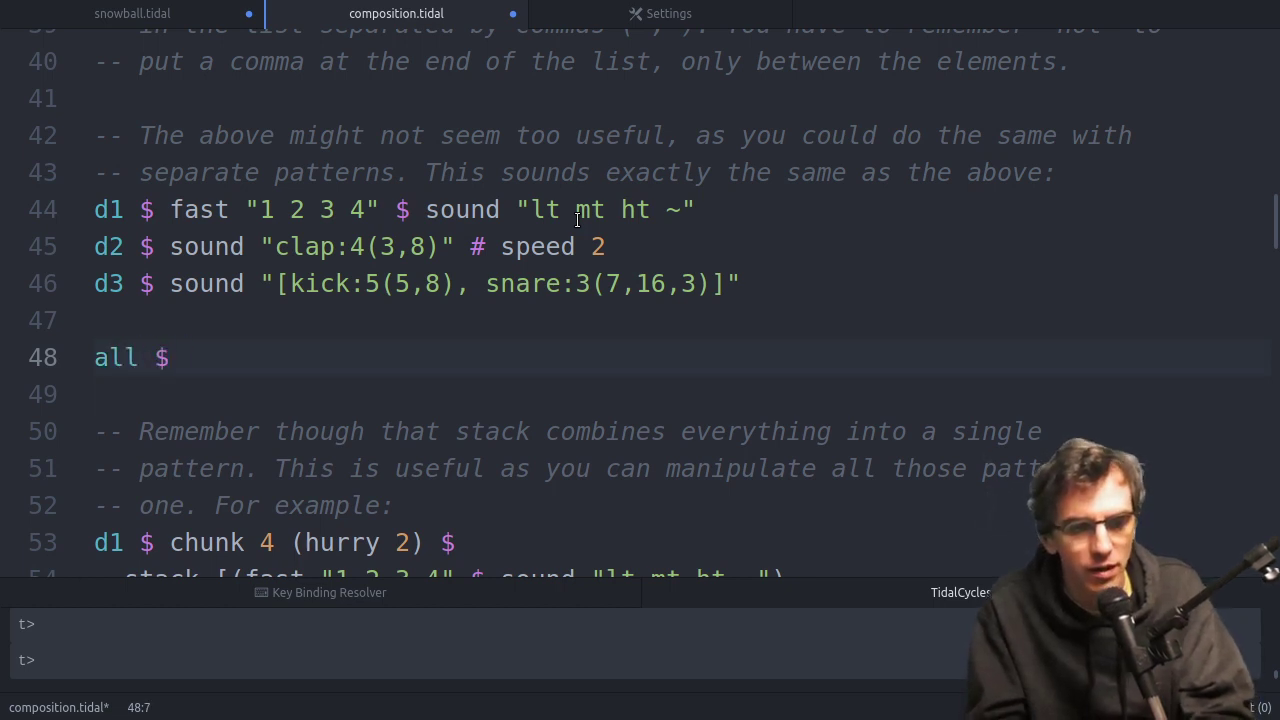
pyautogui.write('(chu')
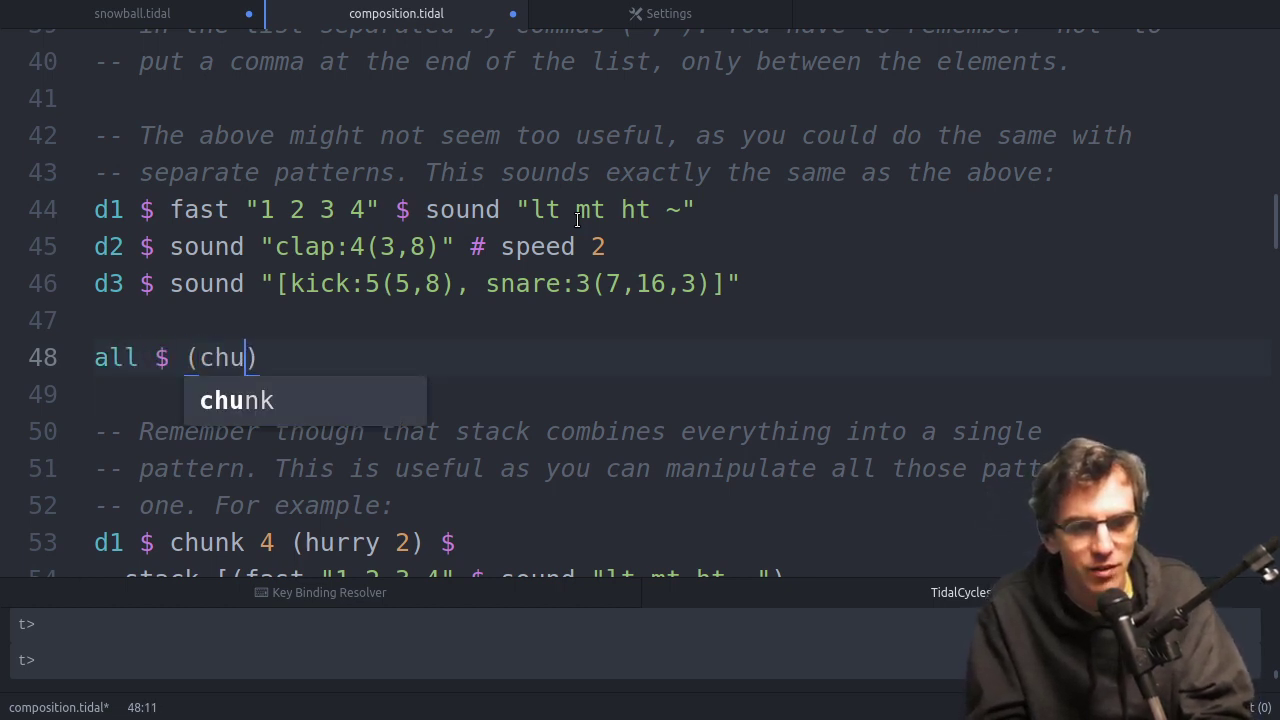
pyautogui.write('nk 4 (hurry 2')
pyautogui.press('Up')
pyautogui.press('Up')
pyautogui.press('Up')
pyautogui.press('Up')
# Re-evaluate the d1, d2 and d3 patterns one by one.
pyautogui.hotkey('shift', 'Return')
pyautogui.press('Down')
pyautogui.hotkey('shift', 'Return')
pyautogui.press('Down')
pyautogui.hotkey('shift', 'Return')
pyautogui.press('Down')
pyautogui.press('Down')
pyautogui.press('Down')
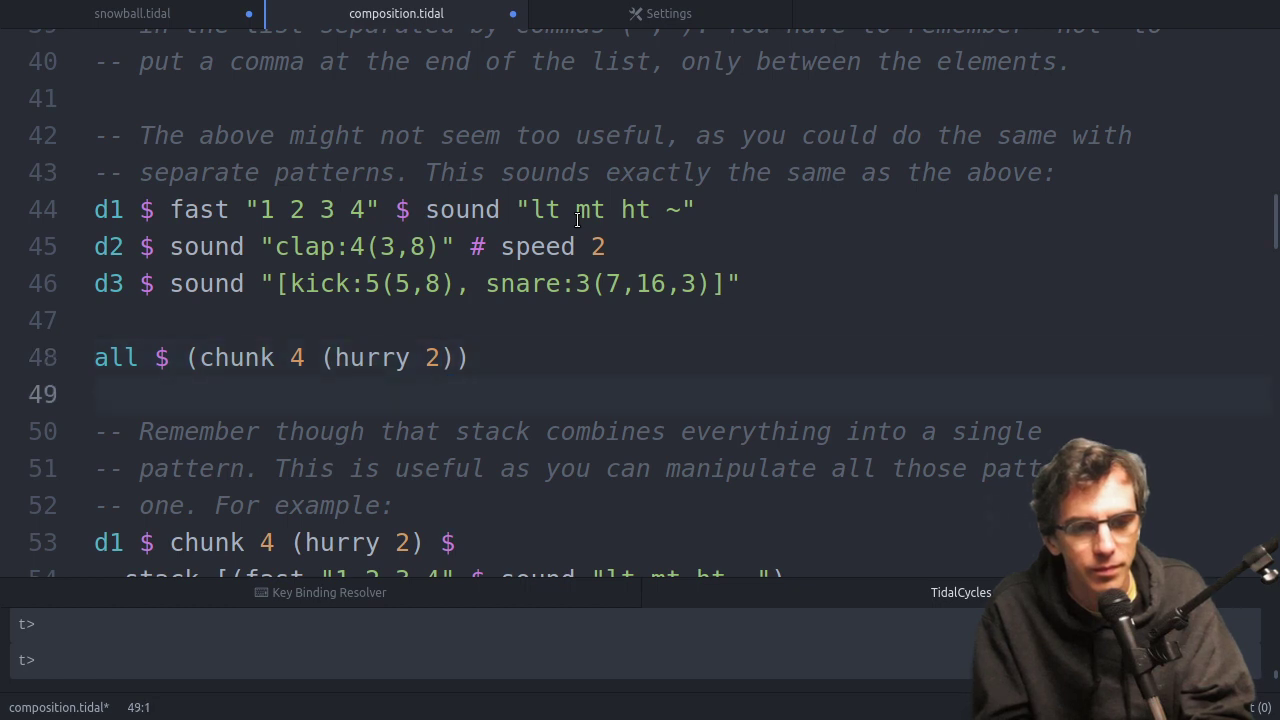
# Add a fourth pattern, d4 $ sound "off(3,8)", below the all line.
pyautogui.press('Return')
pyautogui.press('Return')
pyautogui.press('Up')
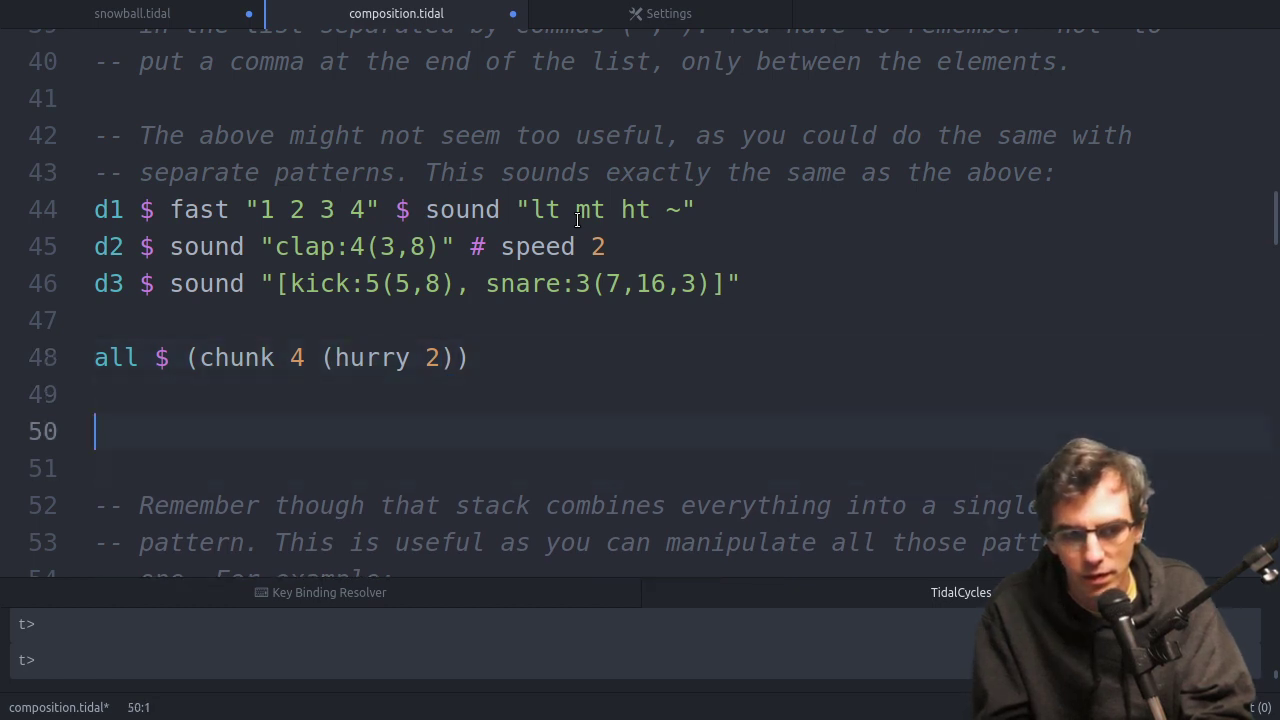
pyautogui.write('o')
pyautogui.press('BackSpace')
pyautogui.press('BackSpace')
pyautogui.write('d3')
pyautogui.press('BackSpace')
pyautogui.write('4 $ sound "off(3,8')
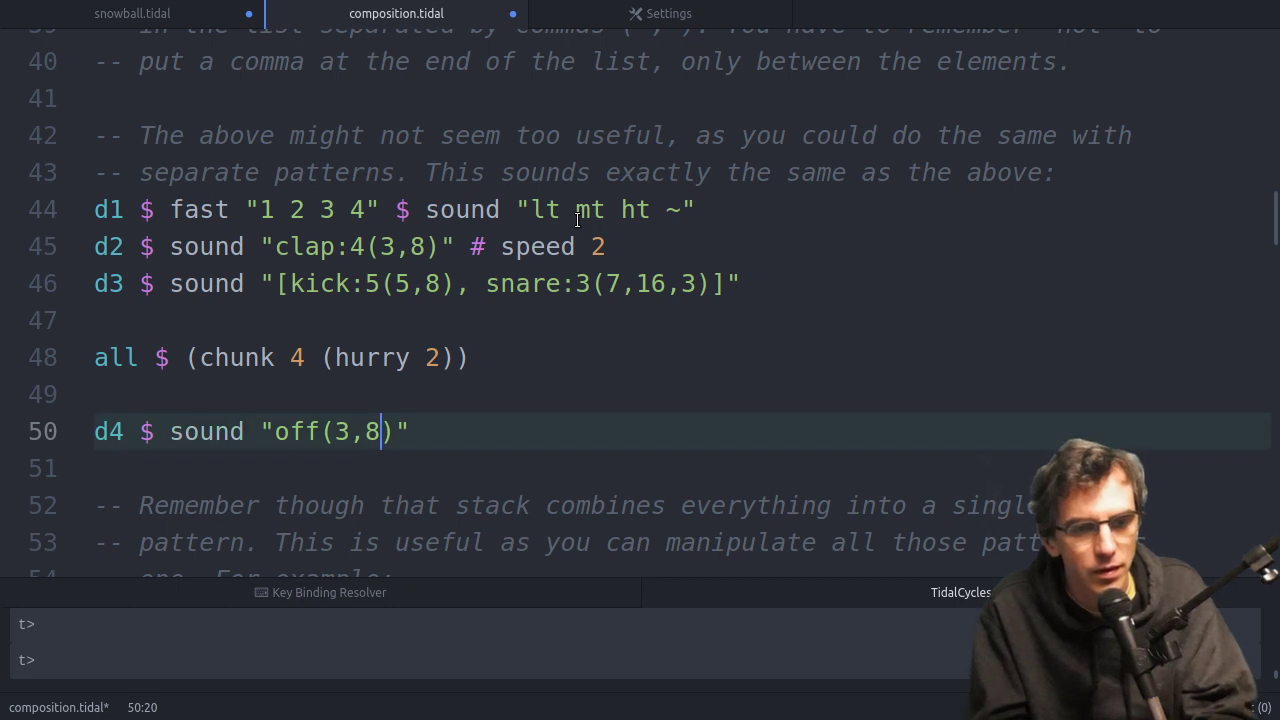
# Select the d1 and d2 lines and evaluate them together.
pyautogui.press('Up')
pyautogui.press('Up')
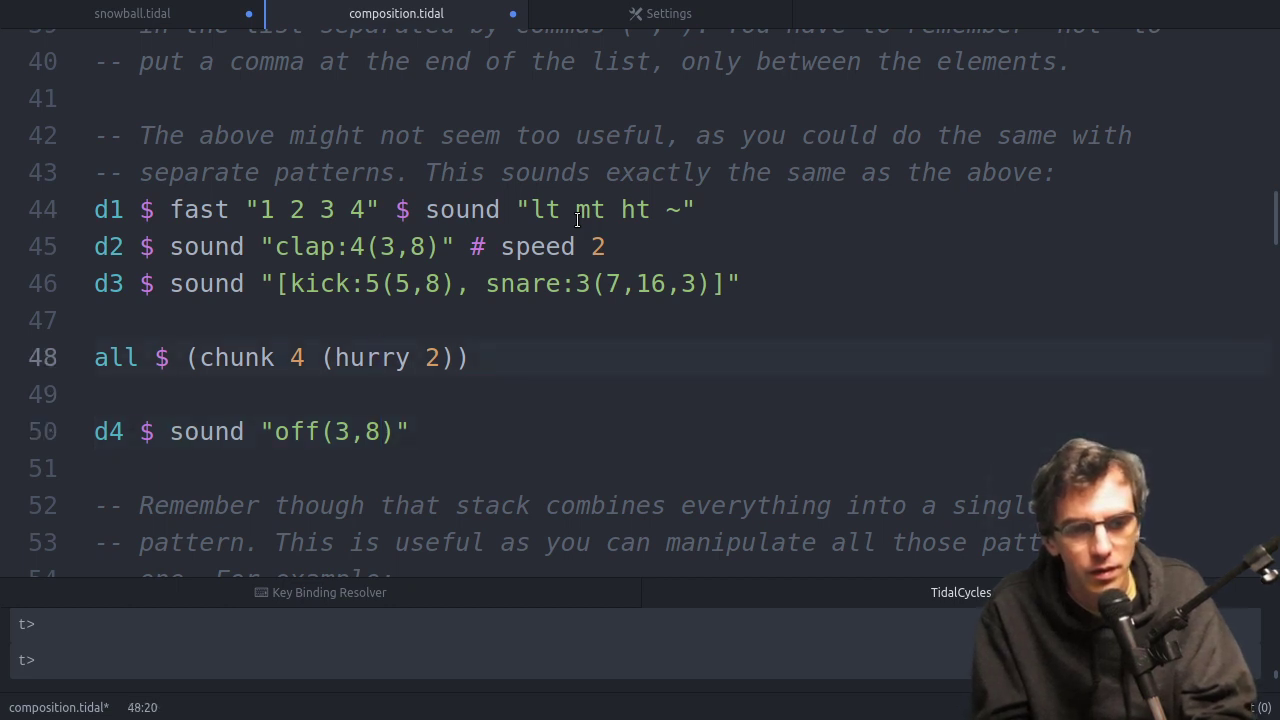
pyautogui.press('Up')
pyautogui.press('Up')
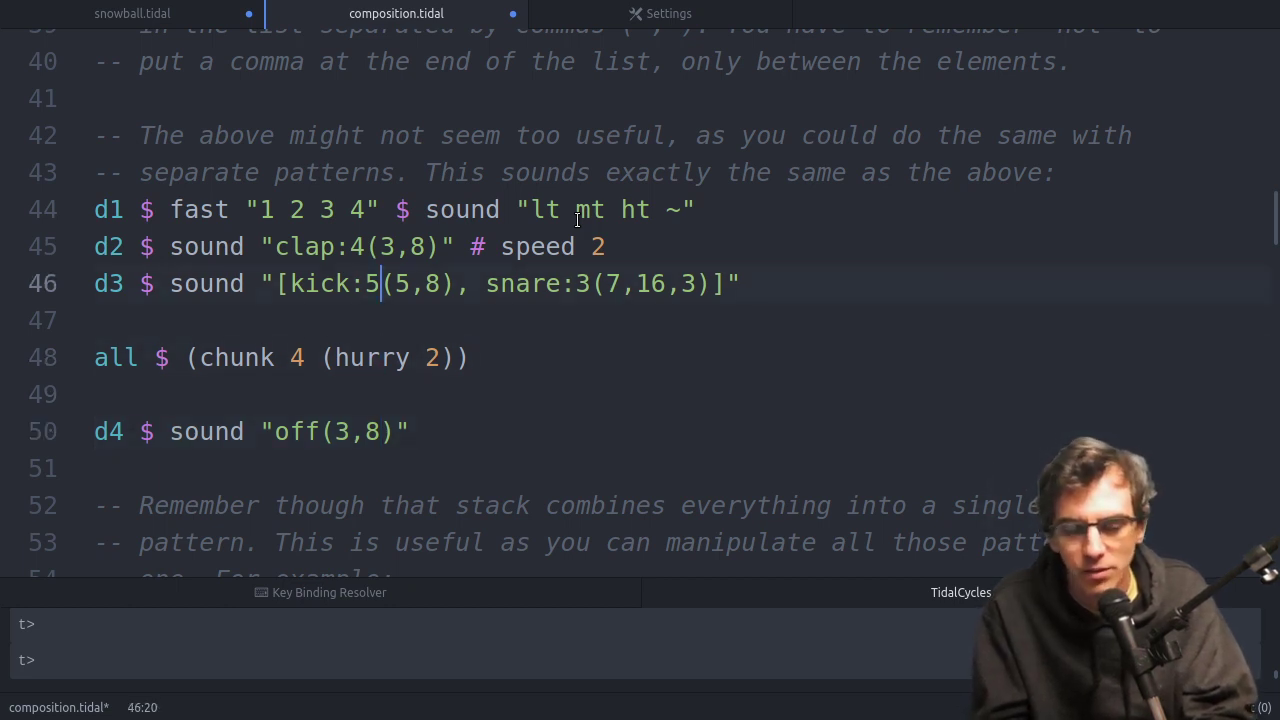
pyautogui.press('Up')
pyautogui.hotkey('shift', 'Up')
pyautogui.hotkey('ctrl', 'Return')
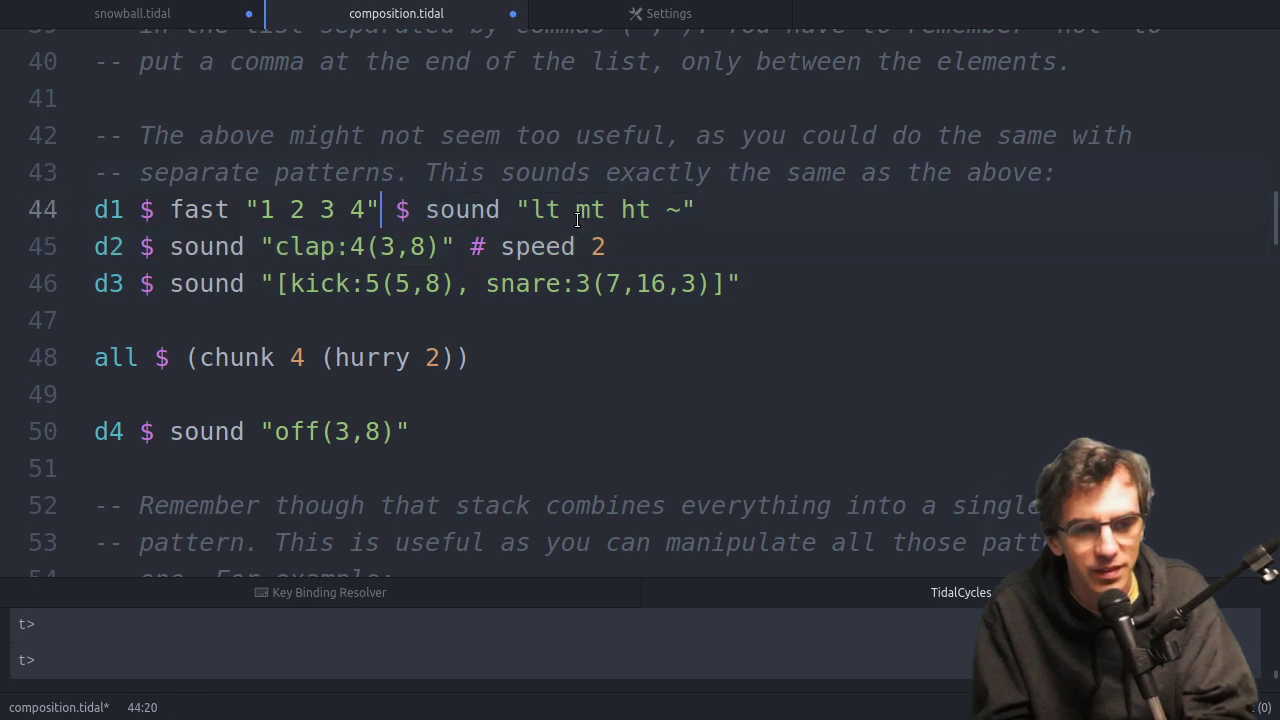
pyautogui.press('Down')
pyautogui.press('Down')
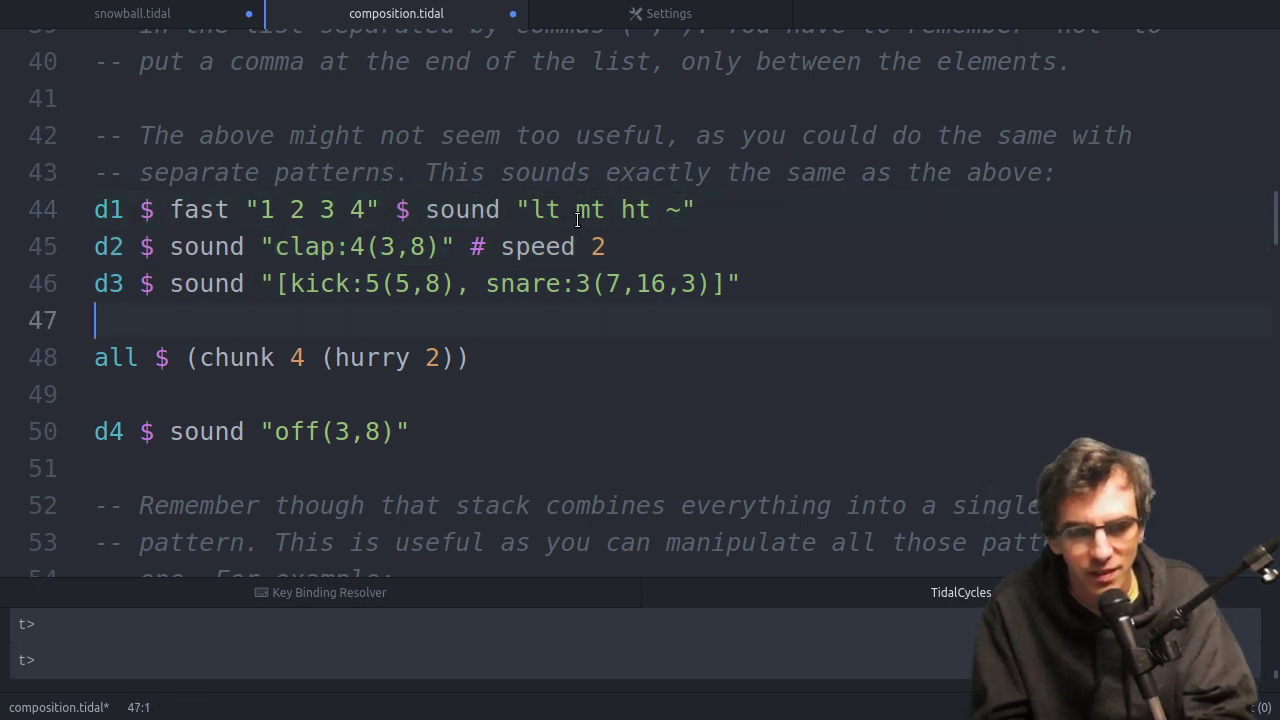
pyautogui.press('Down')
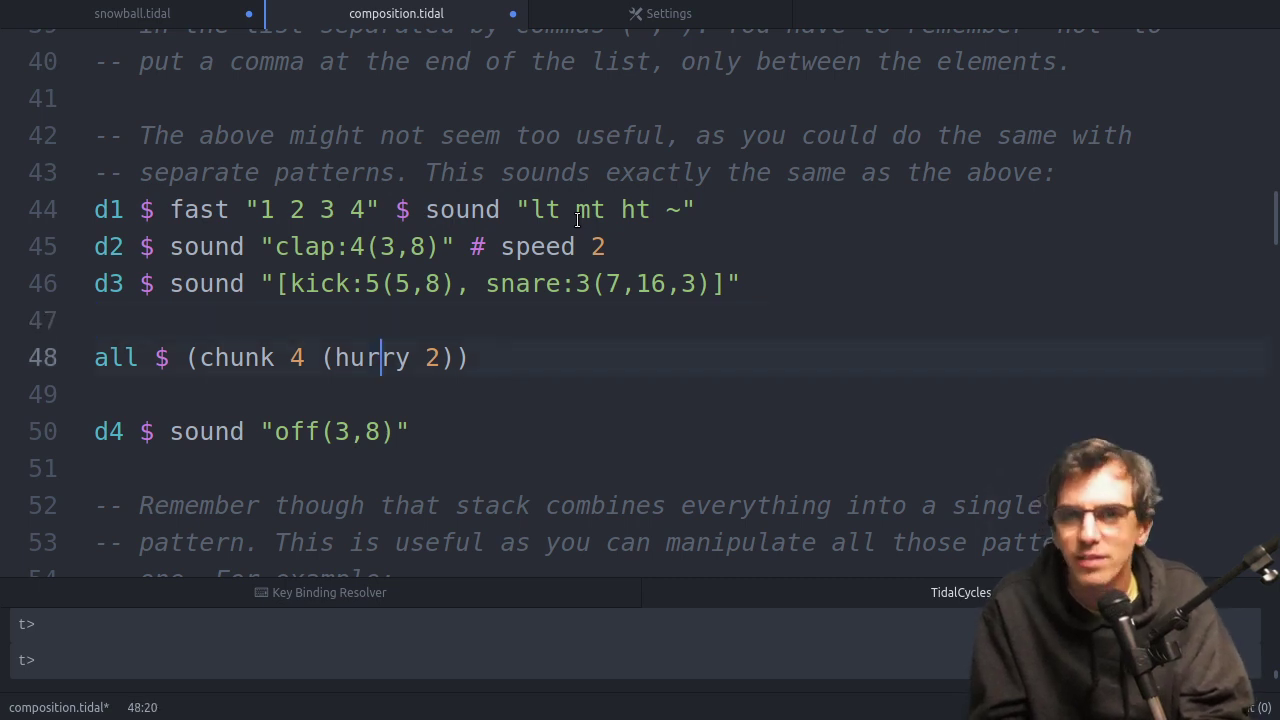
pyautogui.press('Down')
# Insert an all id line above d4 and evaluate it to reset the chunk effect.
pyautogui.press('Return')
pyautogui.press('Return')
pyautogui.press('Up')
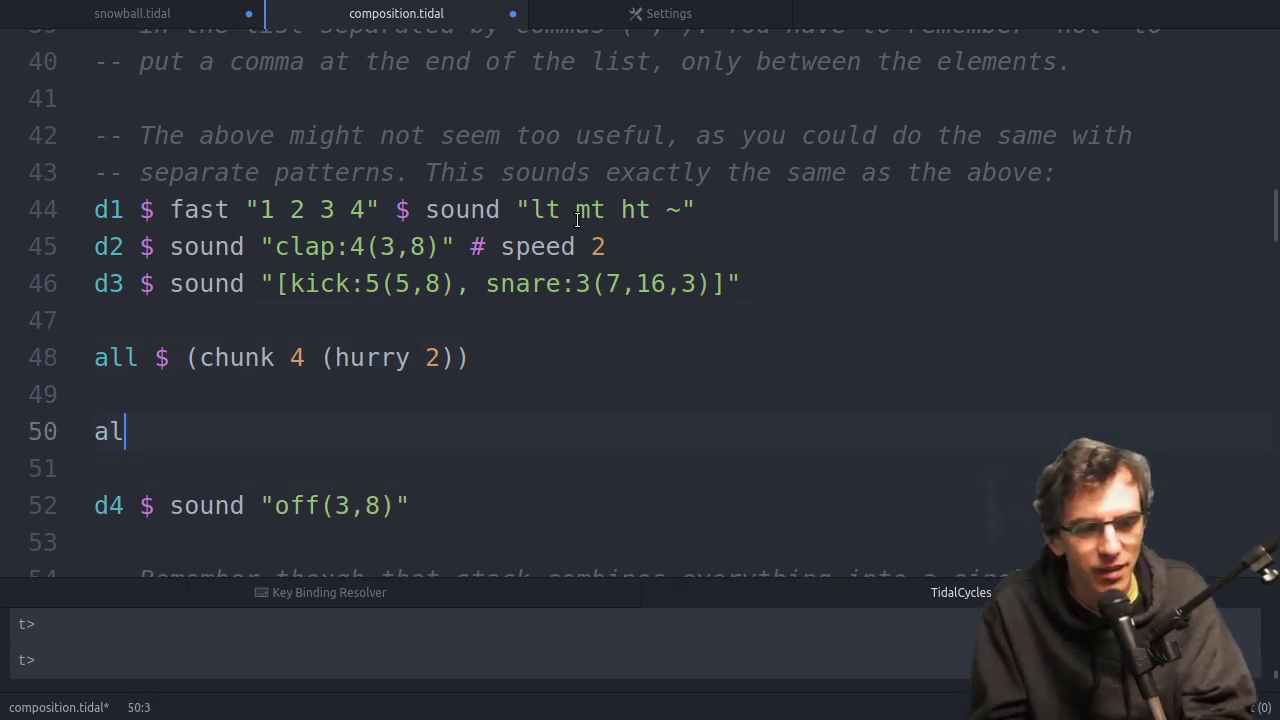
pyautogui.write('l i')
pyautogui.press('Up')
pyautogui.press('Up')
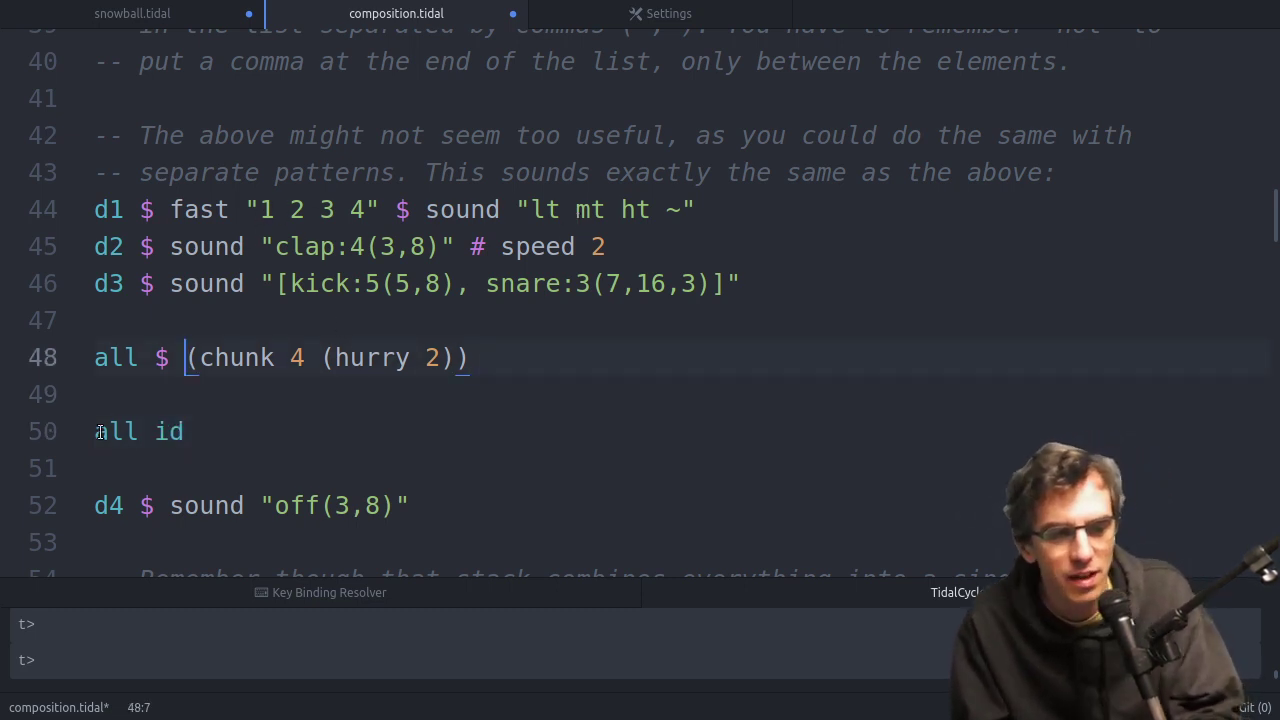
pyautogui.click(181, 430)
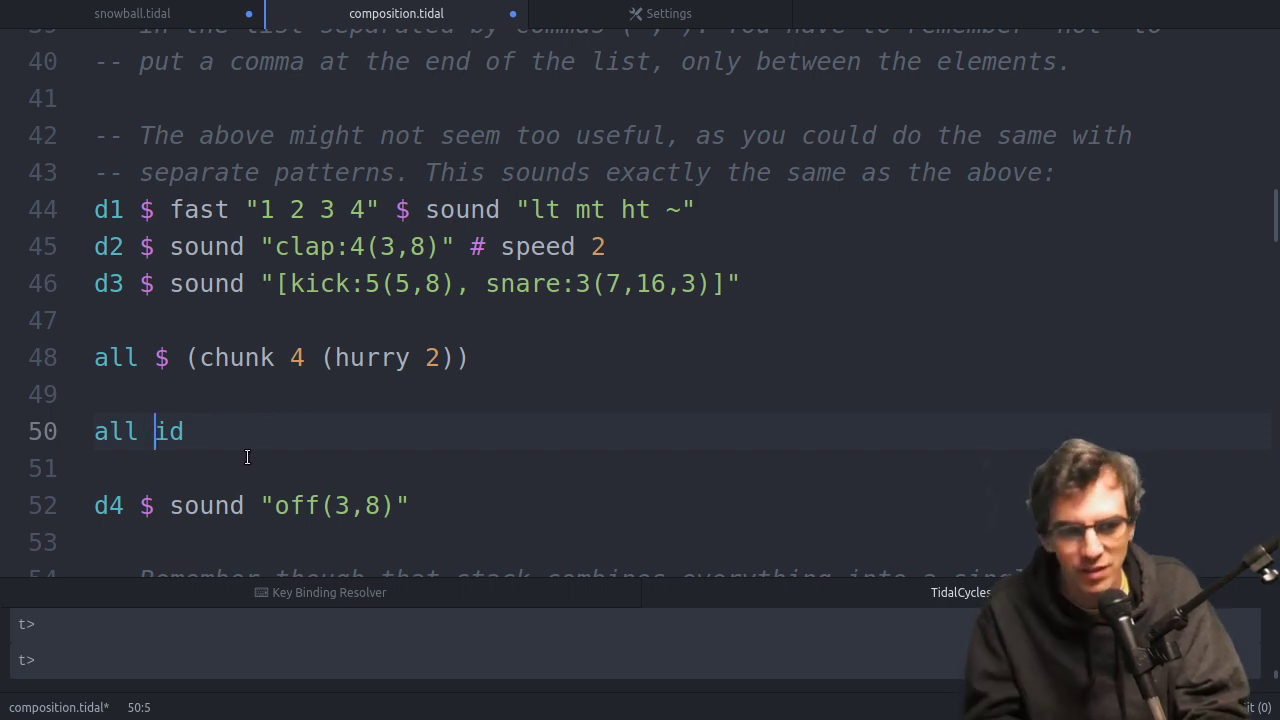
pyautogui.hotkey('ctrl', 'Return')
pyautogui.press('Down')
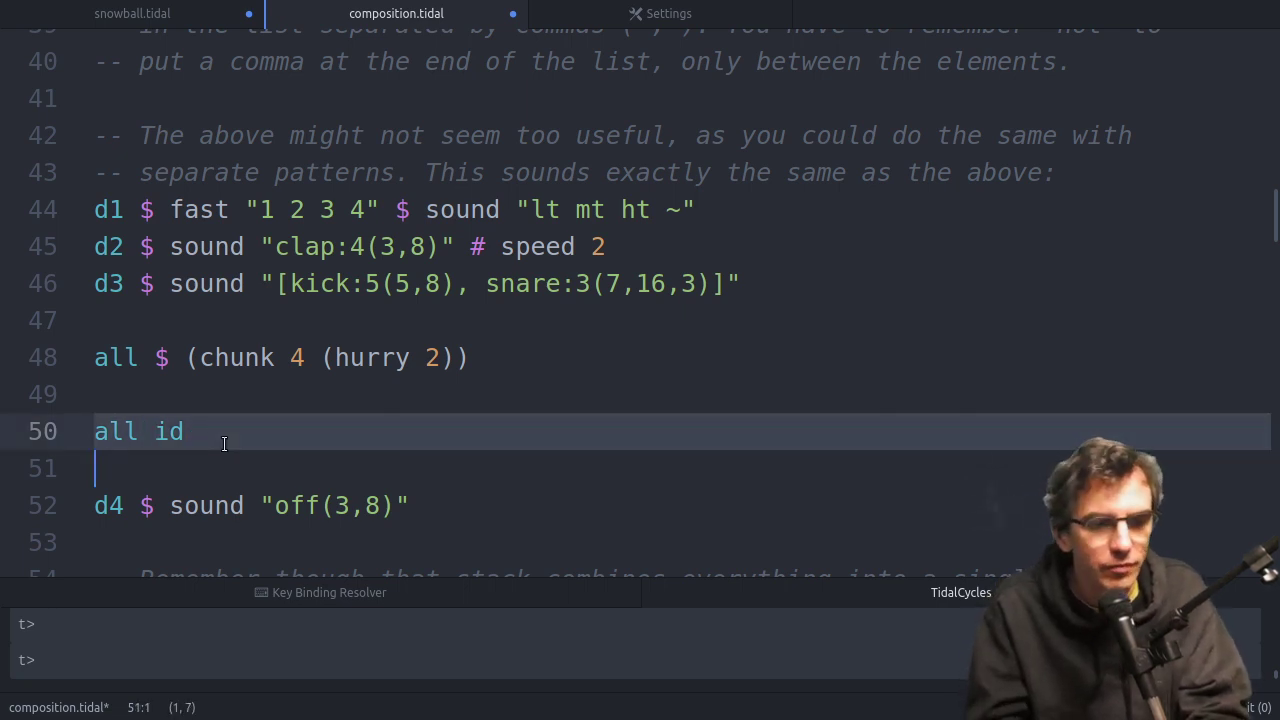
# Evaluate again, then delete the all id line and its leftover blank line.
pyautogui.press('Down')
pyautogui.press('Down')
pyautogui.press('Up')
pyautogui.hotkey('ctrl', 'Return')
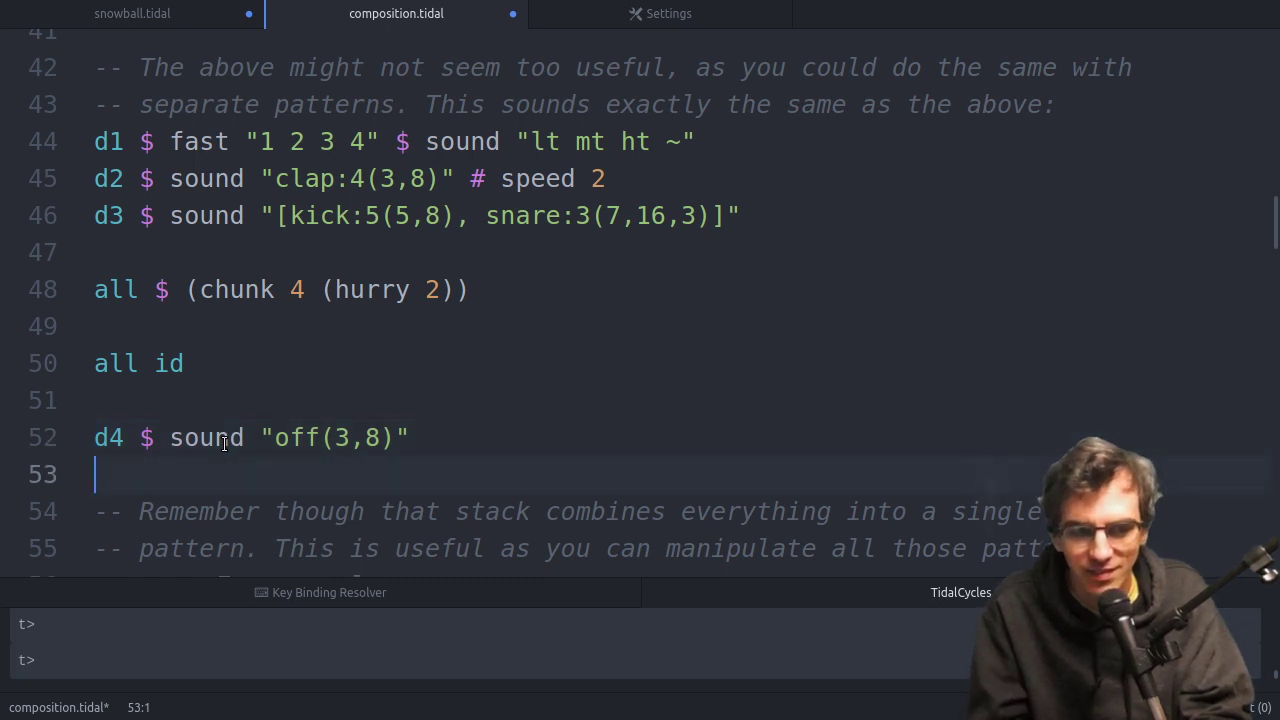
pyautogui.press('Up')
pyautogui.hotkey('ctrl', 'shift', 'k')
pyautogui.press('BackSpace')
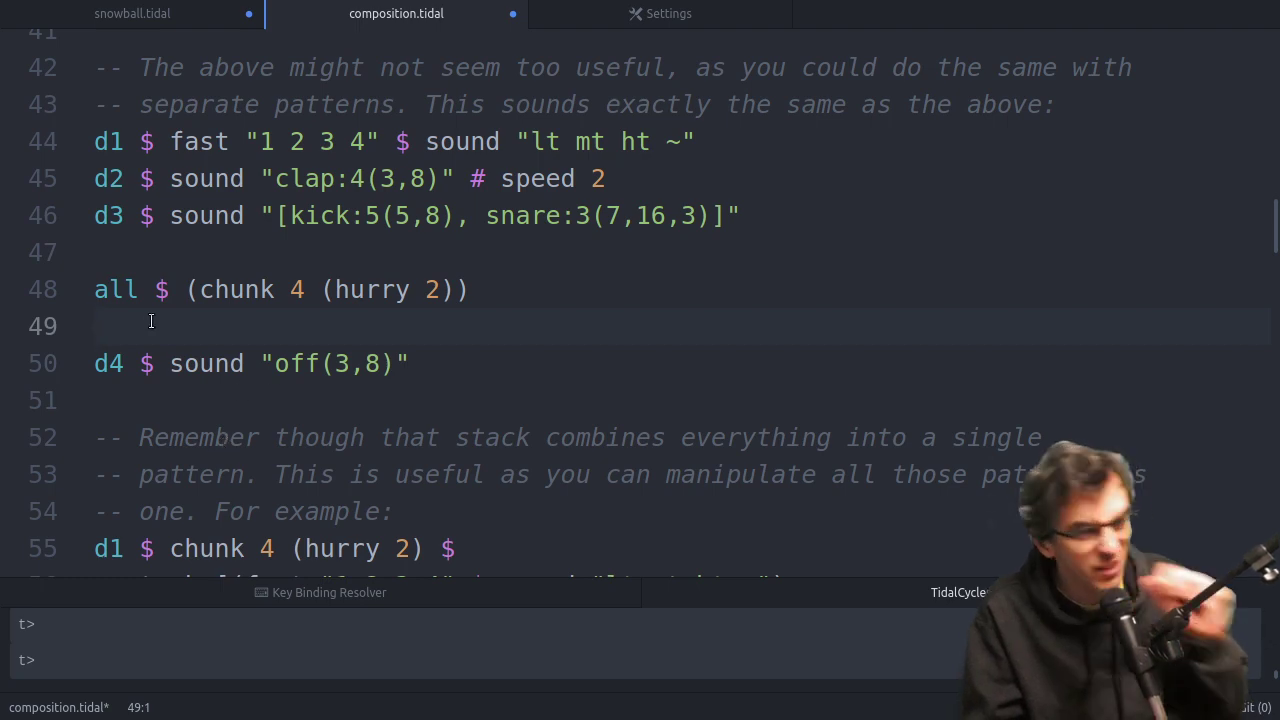
pyautogui.scroll(-5, 358, 366)
pyautogui.scroll(-1, 358, 366)
pyautogui.scroll(4, 358, 366)
pyautogui.scroll(1, 358, 366)
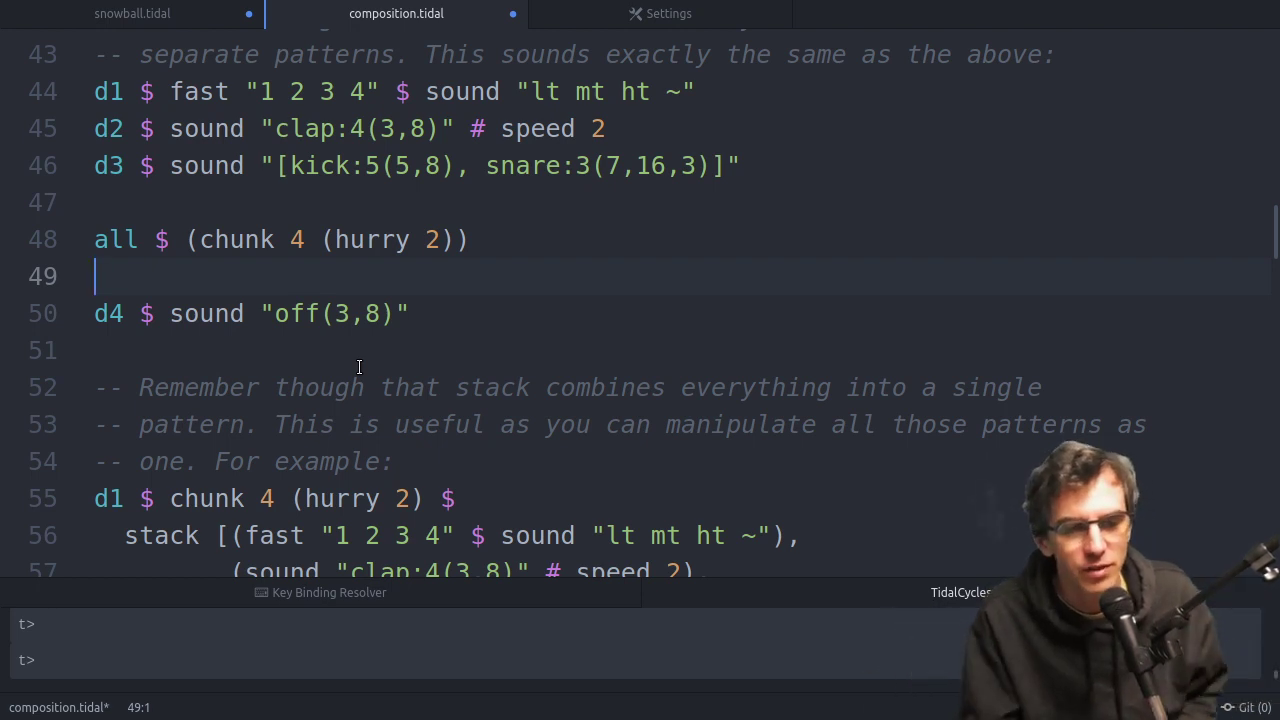
pyautogui.scroll(-3, 358, 366)
pyautogui.scroll(-2, 358, 366)
pyautogui.scroll(-3, 358, 366)
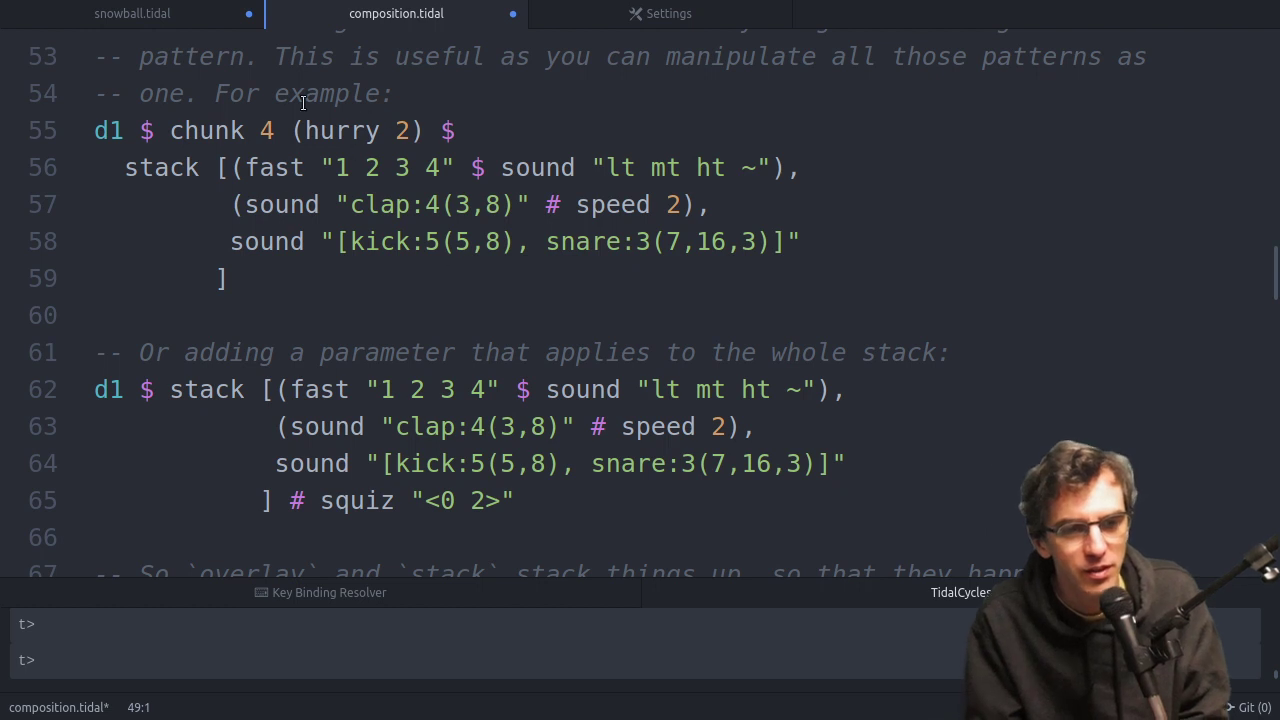
pyautogui.scroll(4, 400, 241)
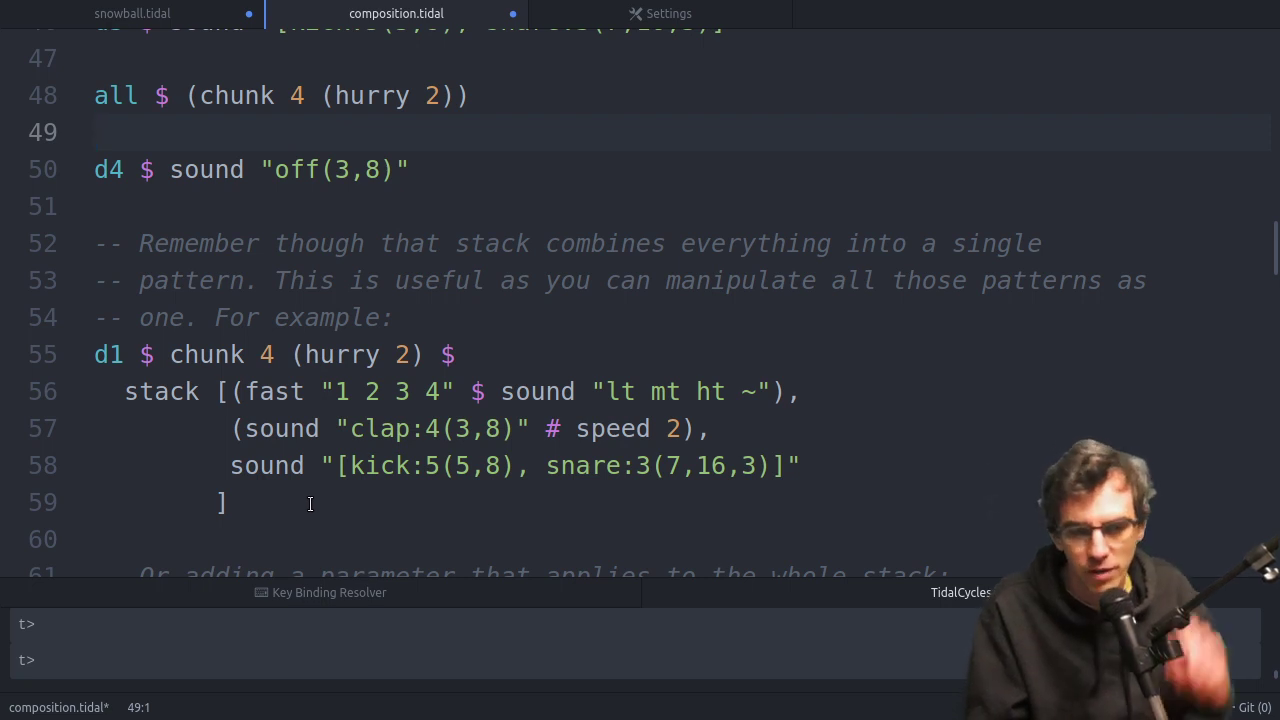
pyautogui.scroll(-1, 310, 503)
pyautogui.scroll(-2, 310, 503)
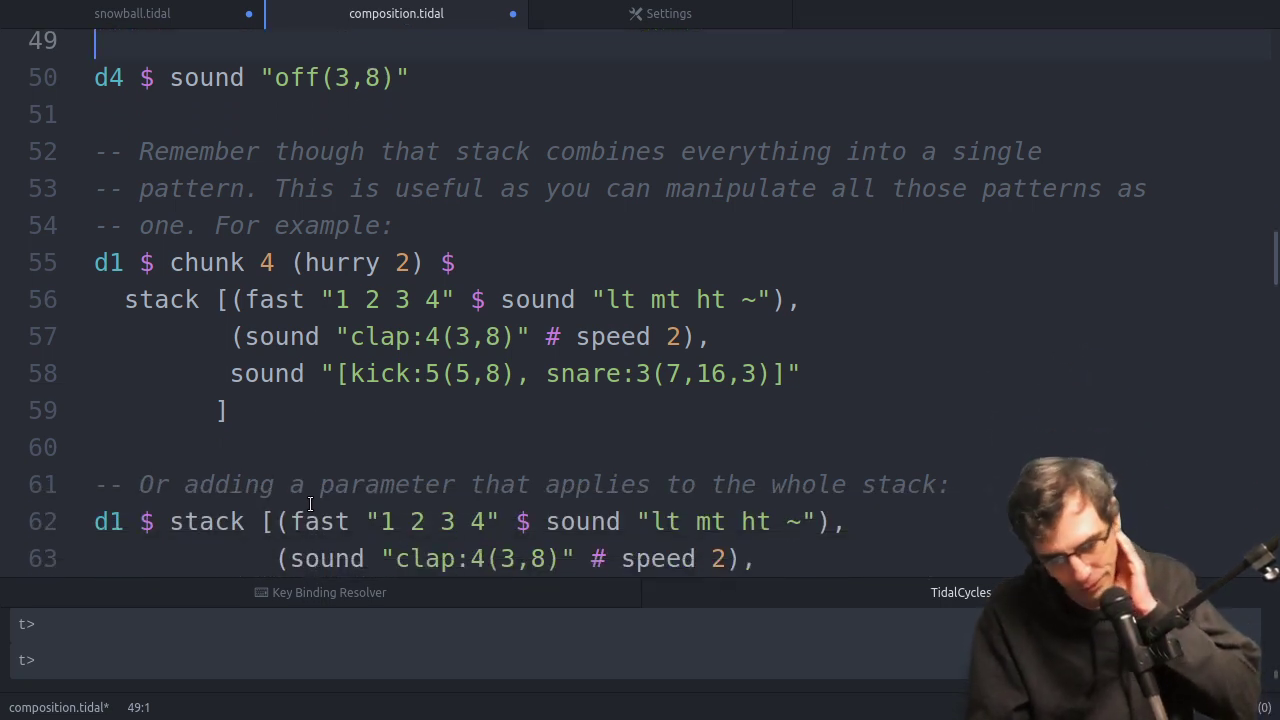
pyautogui.scroll(-1, 310, 503)
pyautogui.scroll(-1, 310, 503)
pyautogui.scroll(-2, 310, 503)
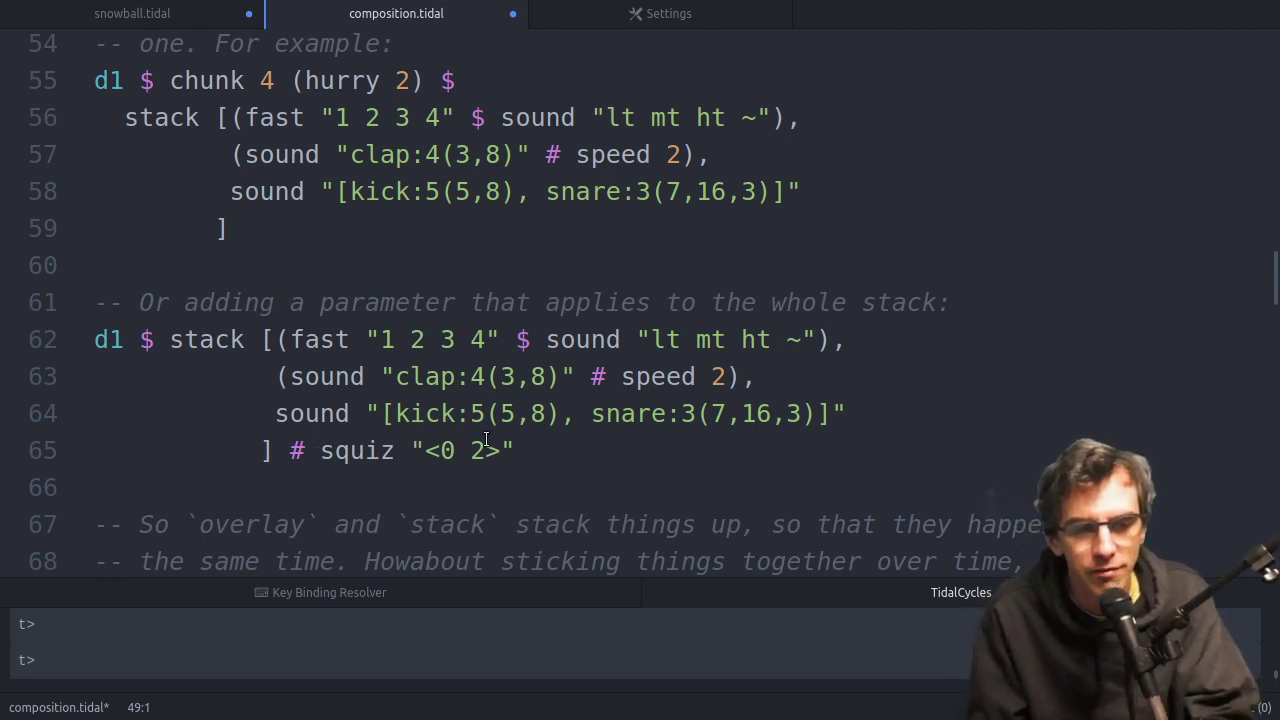
# Play the stack example with squiz "<0 2>" applied to the whole stack.
pyautogui.hotkey('ctrl', 'Return')
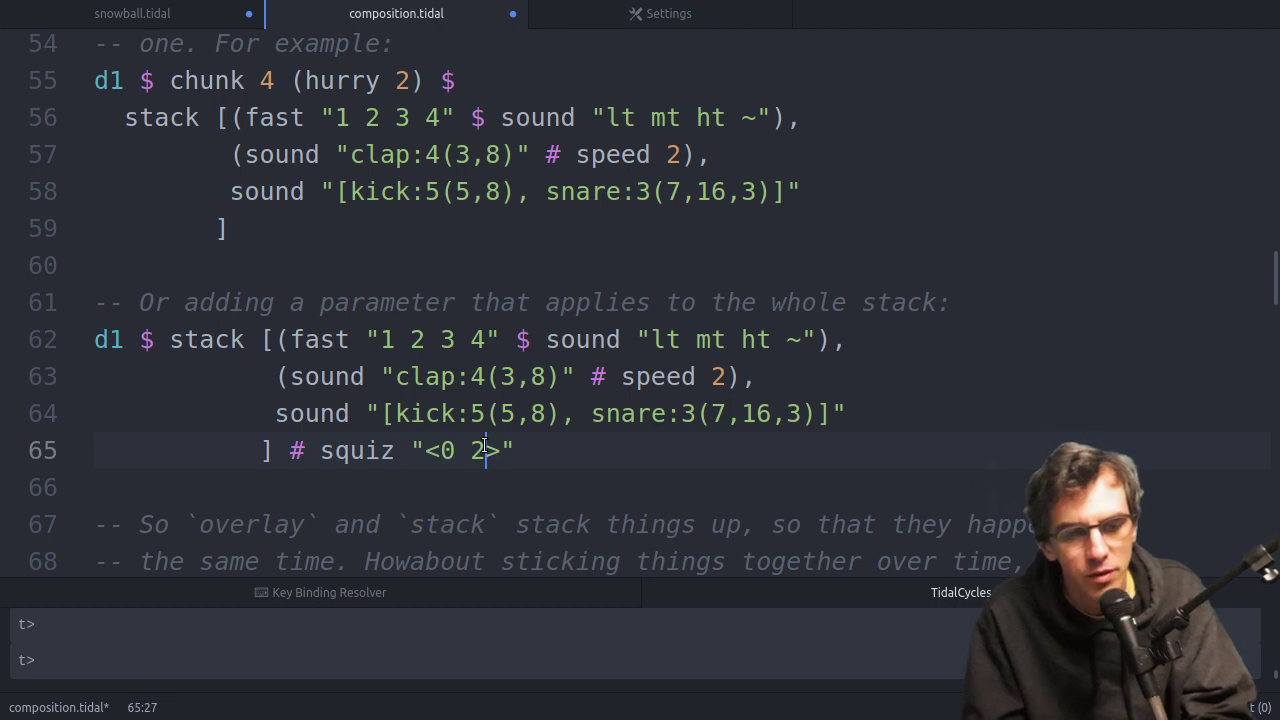
pyautogui.press('Left')
pyautogui.press('Left')
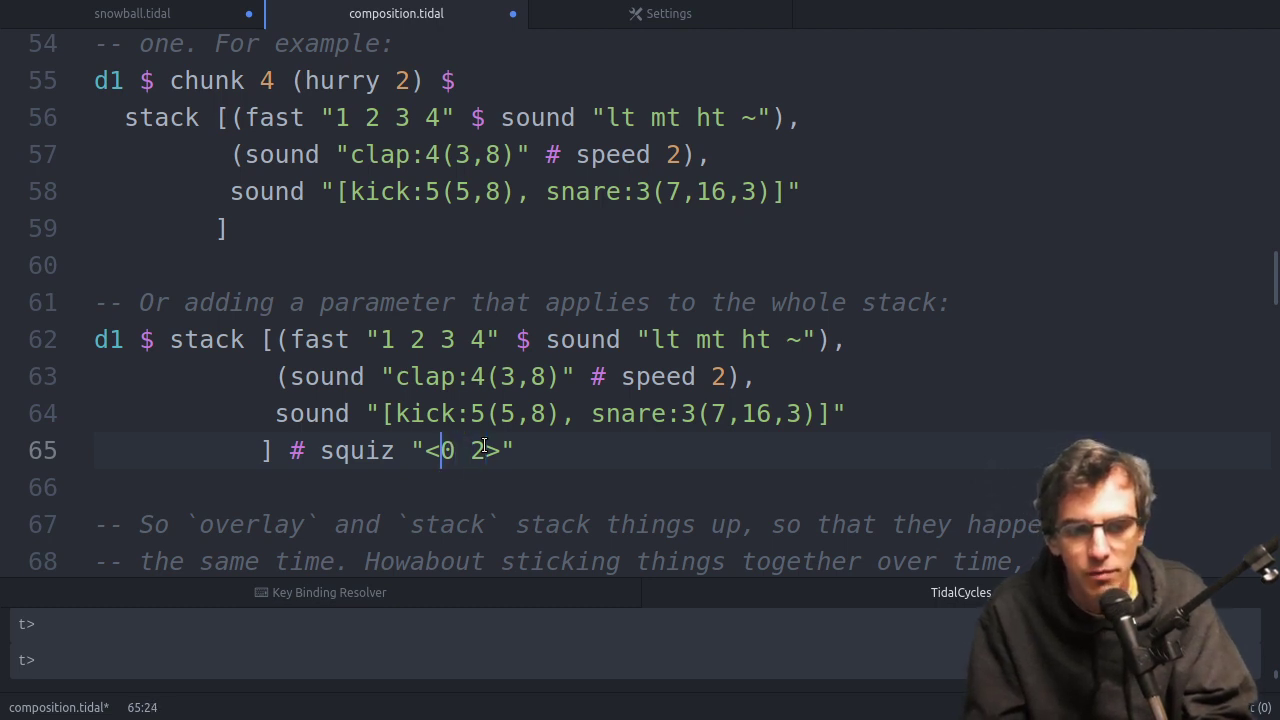
pyautogui.hotkey('ctrl', 'Return')
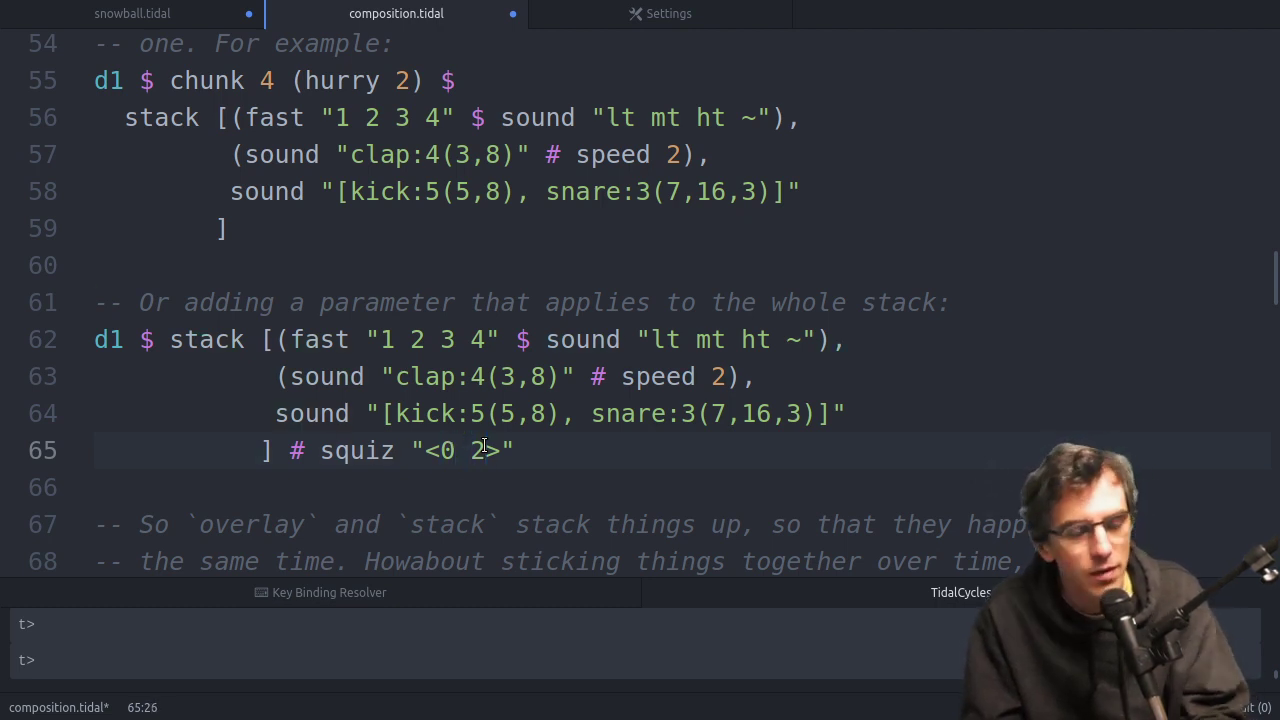
pyautogui.press('Down')
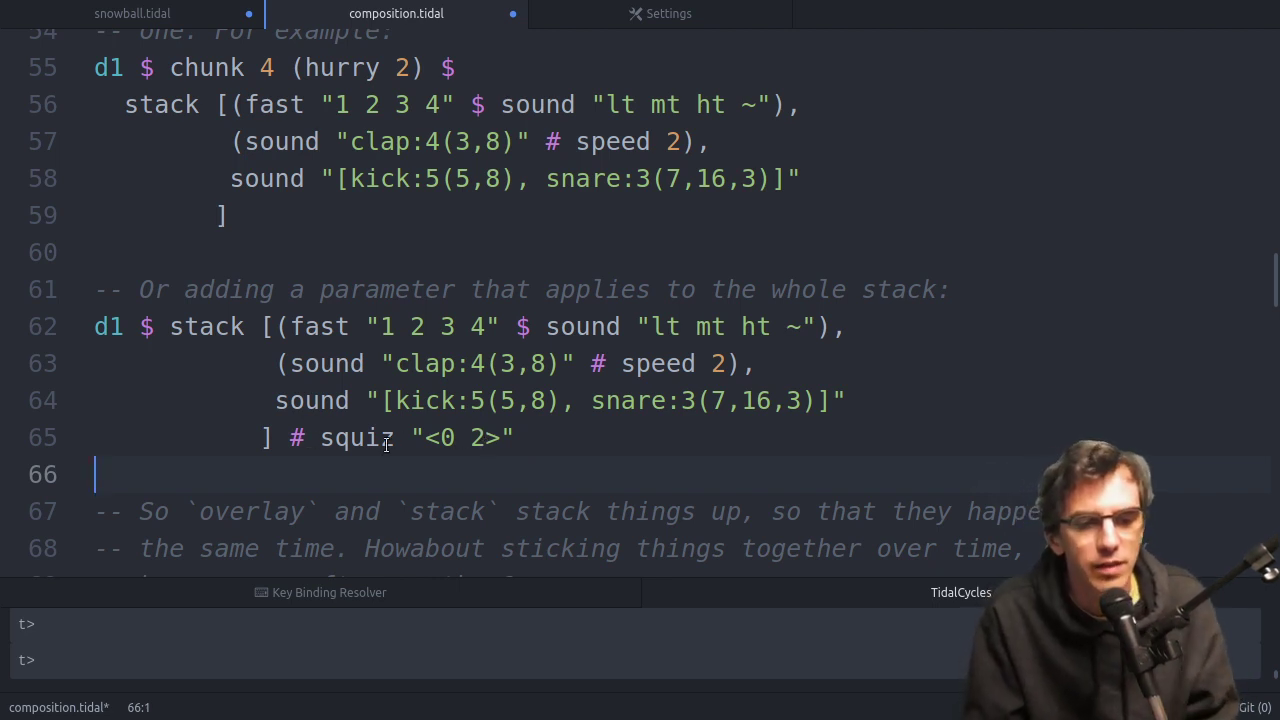
# Move # squiz onto the kick-snare line, then undo and restore it after the closing bracket.
pyautogui.moveTo(290, 437); pyautogui.dragTo(543, 436)
pyautogui.hotkey('ctrl', 'c')
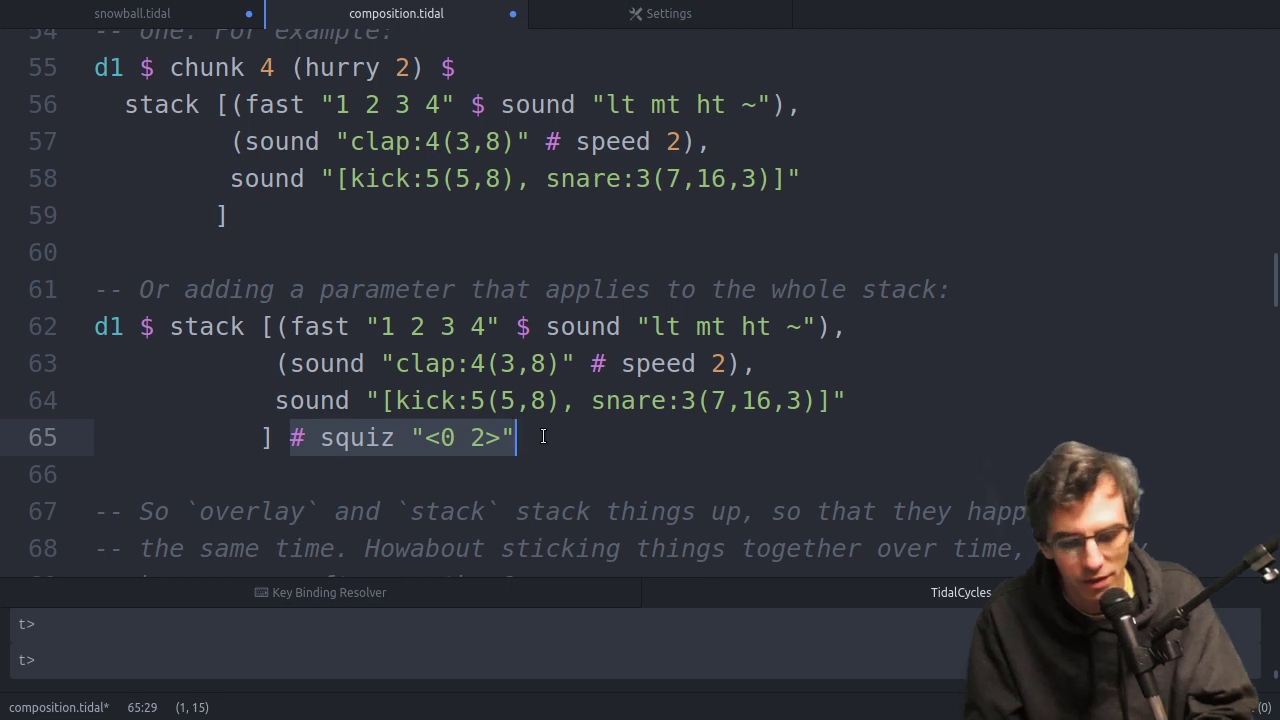
pyautogui.press('BackSpace')
pyautogui.click(862, 403)
pyautogui.hotkey('ctrl', 'v')
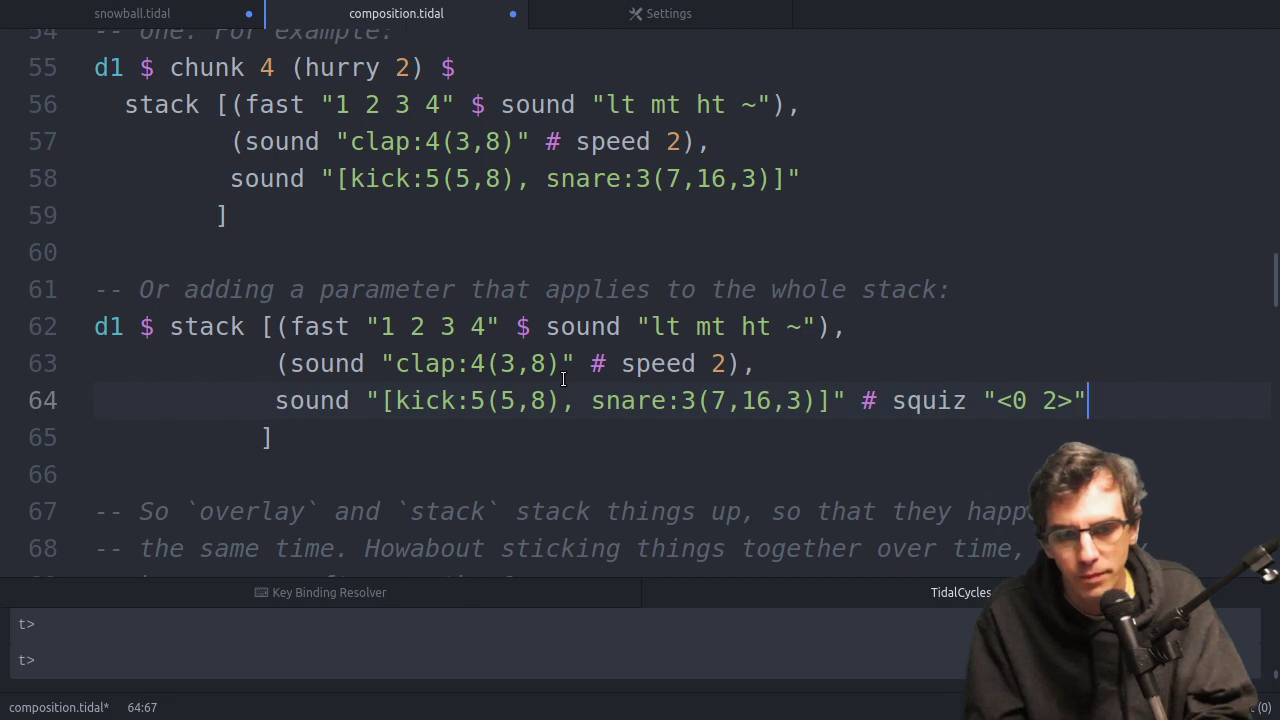
pyautogui.hotkey('ctrl', 'z')
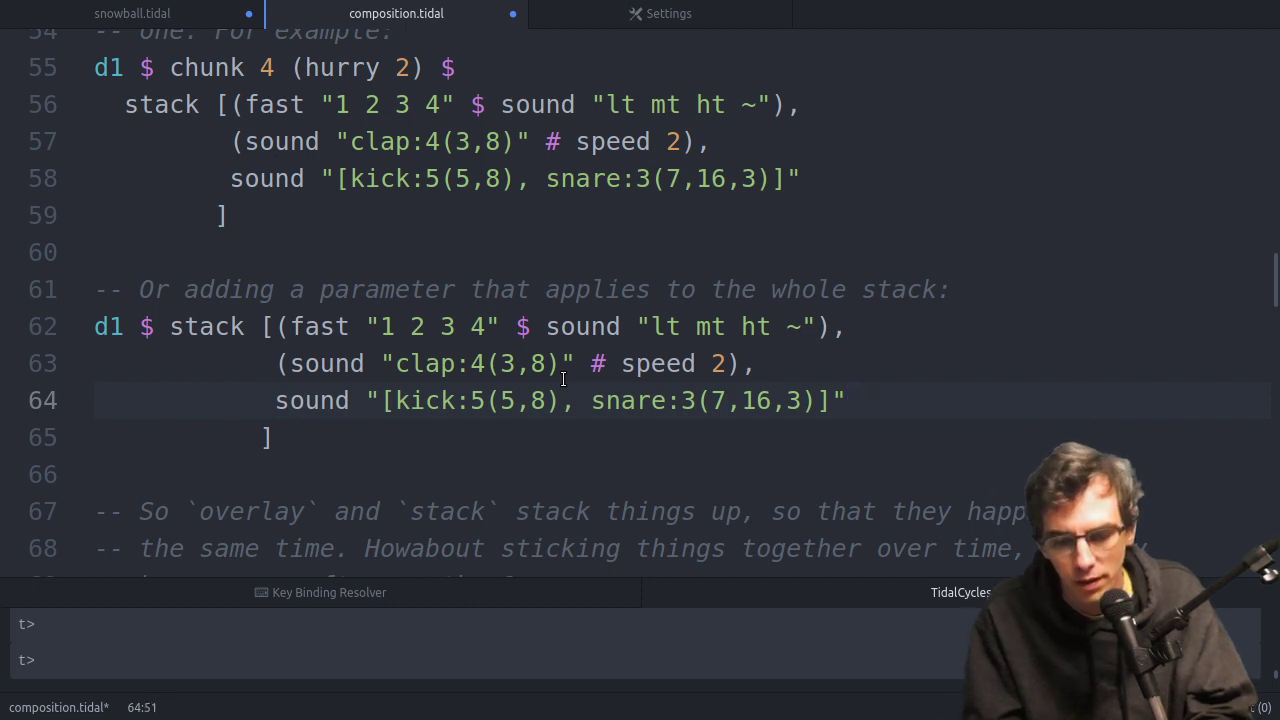
pyautogui.hotkey('ctrl', 'v')
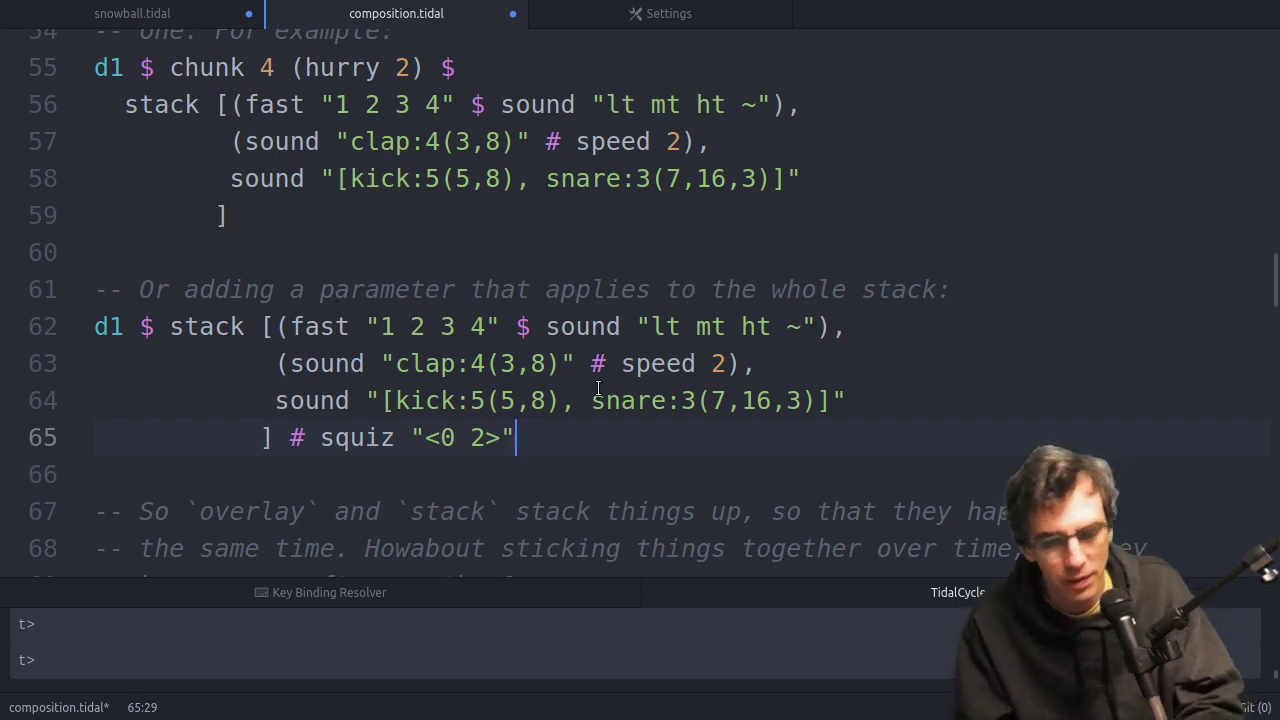
pyautogui.press('Down')
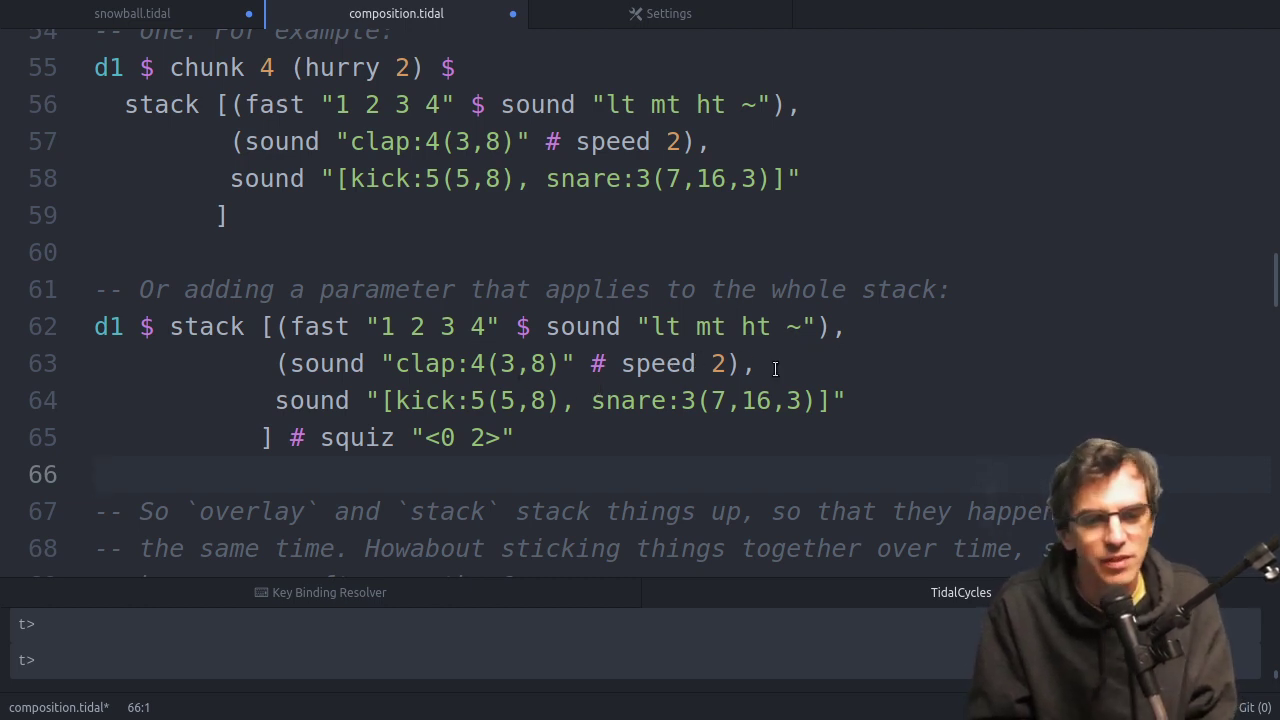
pyautogui.click(683, 401)
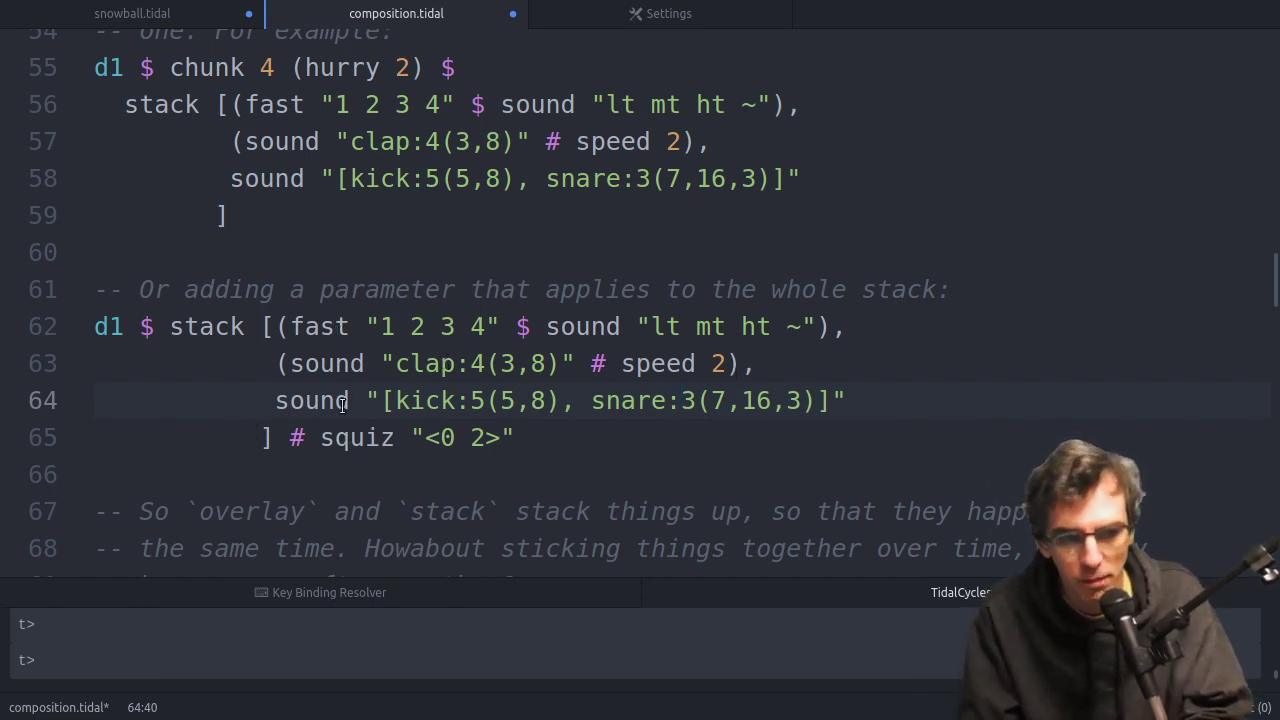
# Scroll down to the append example and place the cursor just below it.
pyautogui.scroll(-2, 342, 400)
pyautogui.scroll(-3, 342, 400)
pyautogui.scroll(1, 342, 400)
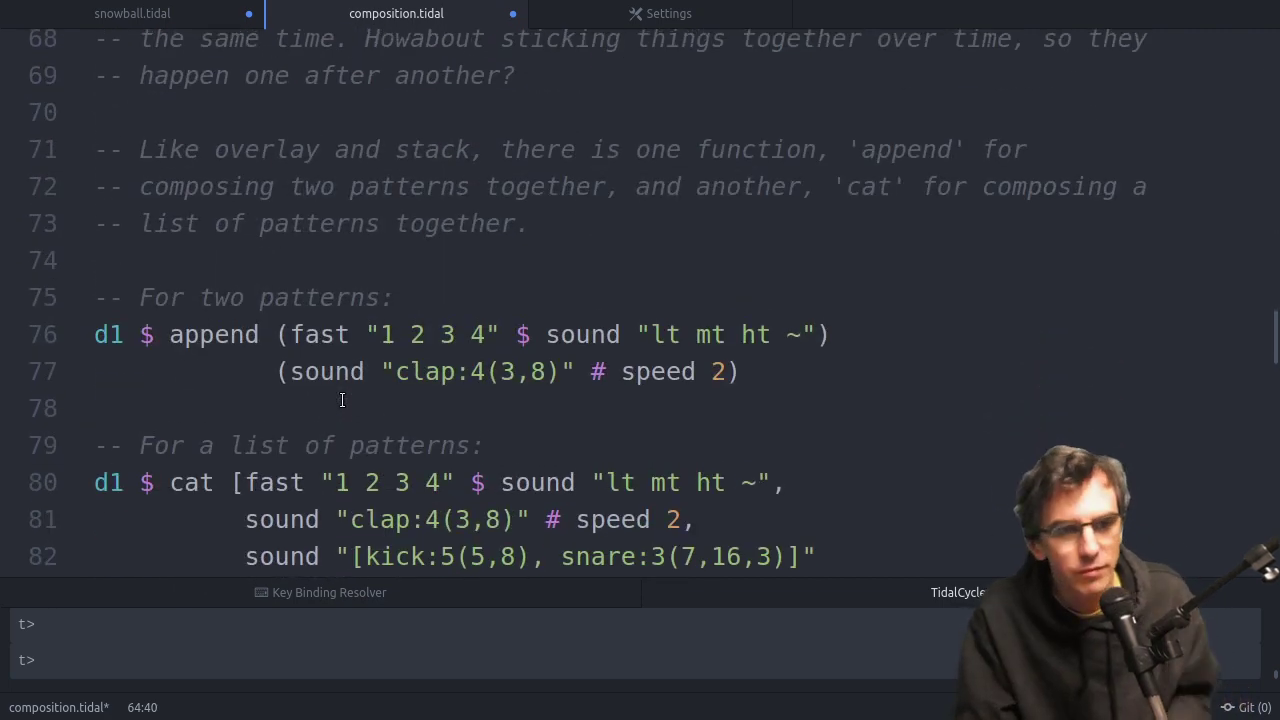
pyautogui.scroll(1, 342, 400)
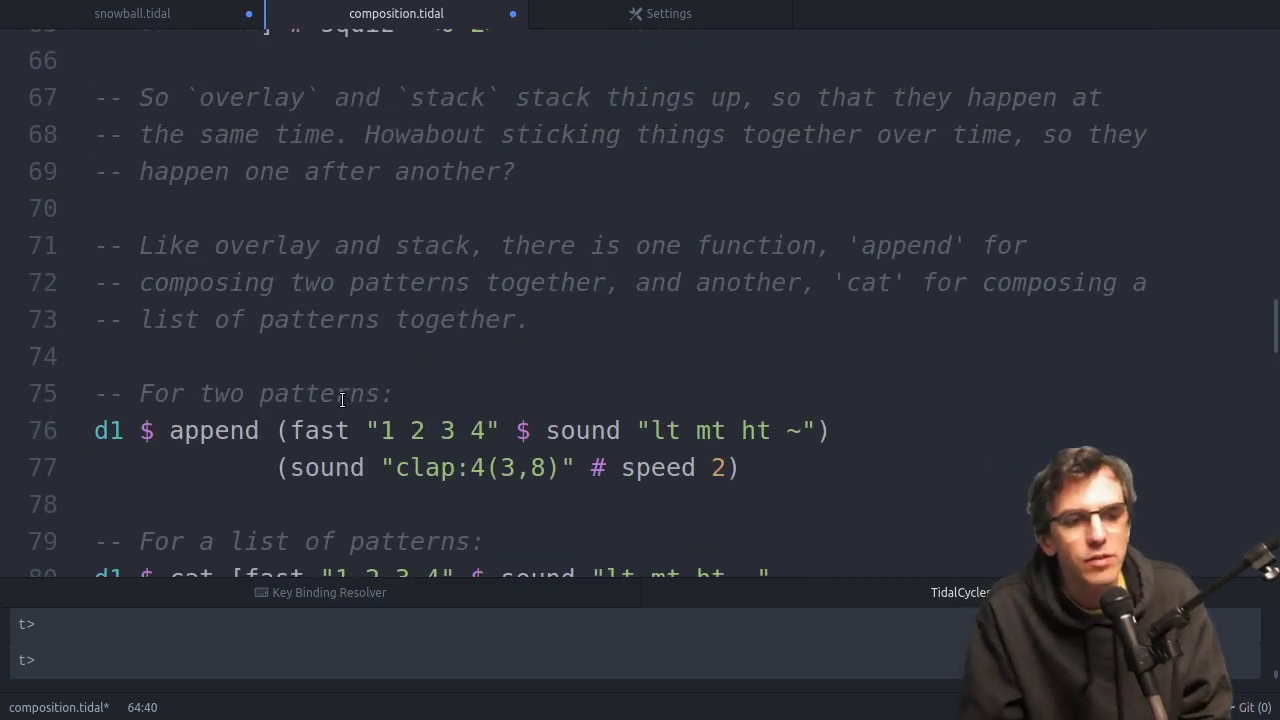
pyautogui.scroll(1, 342, 400)
pyautogui.scroll(1, 342, 400)
pyautogui.scroll(1, 342, 400)
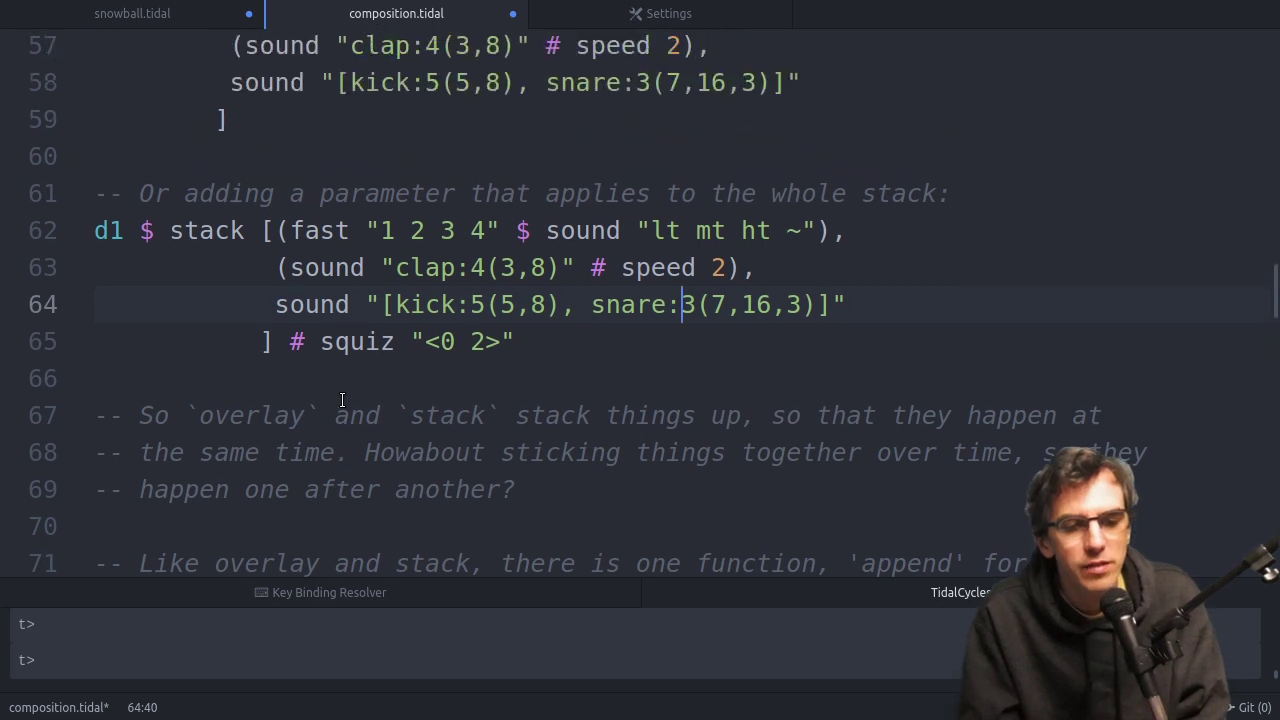
pyautogui.scroll(-1, 342, 400)
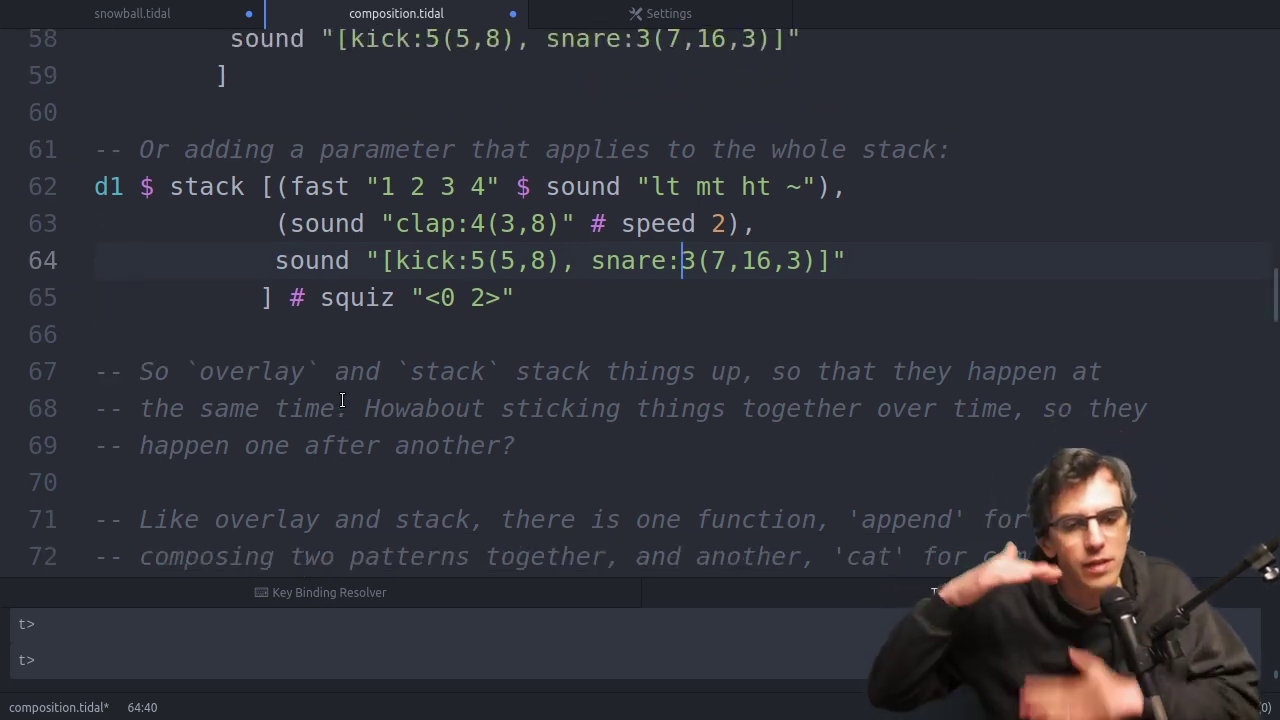
pyautogui.scroll(-1, 342, 400)
pyautogui.scroll(-5, 342, 400)
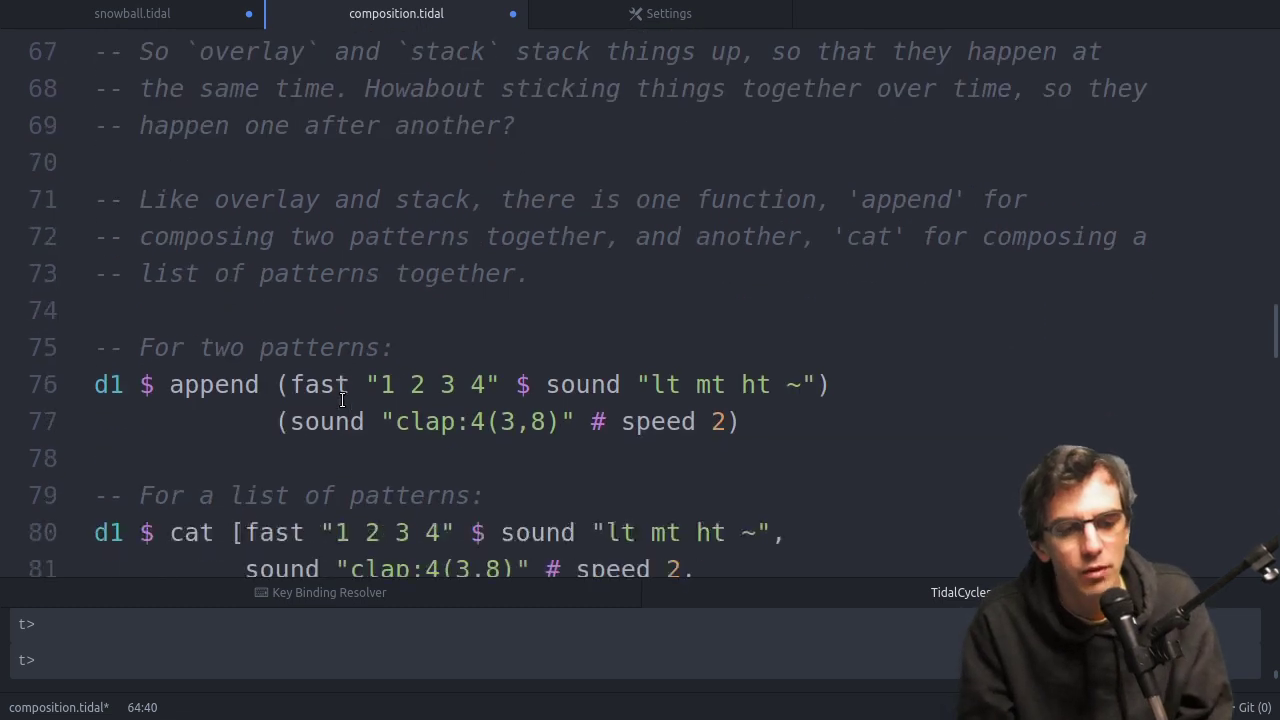
pyautogui.scroll(-1, 342, 400)
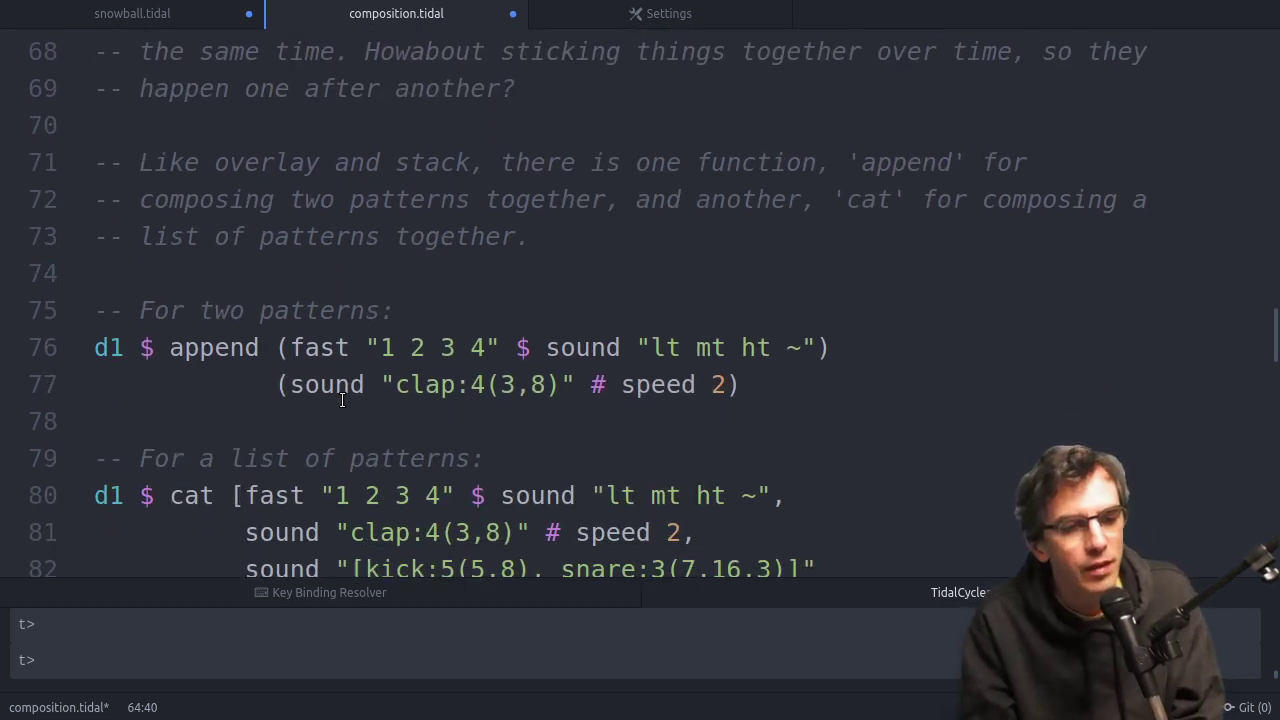
pyautogui.scroll(-3, 342, 400)
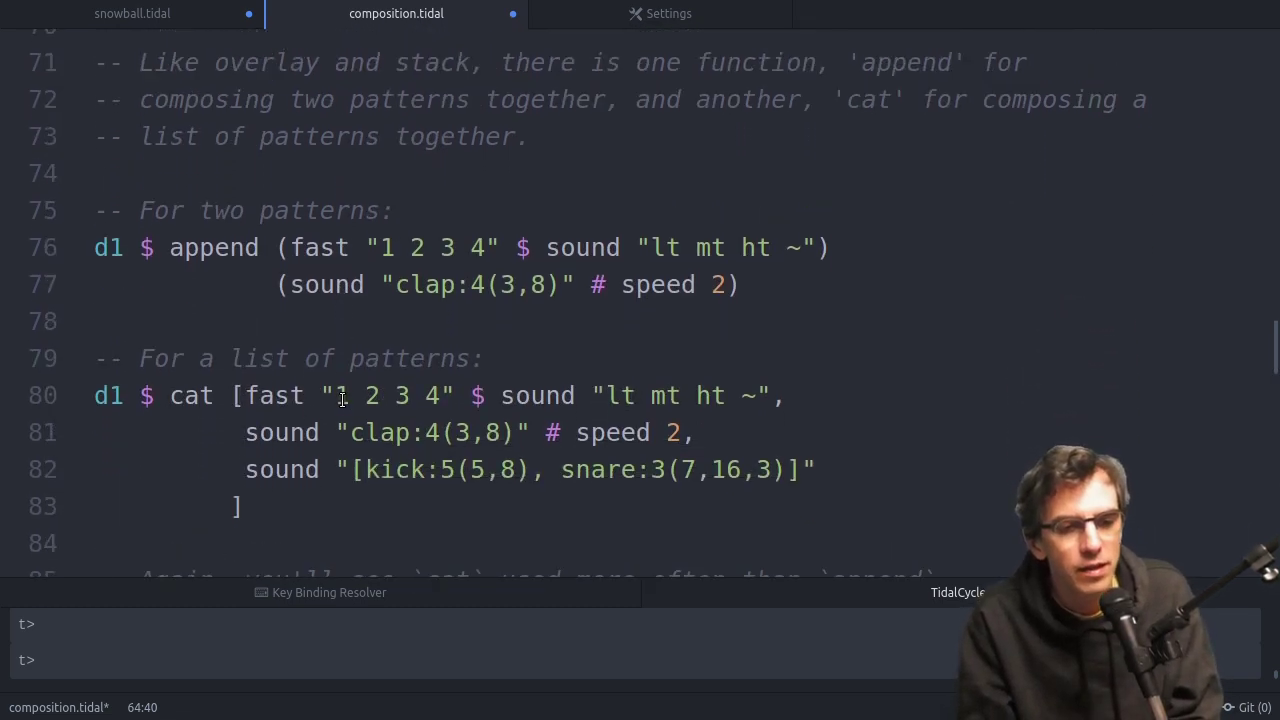
pyautogui.scroll(2, 342, 400)
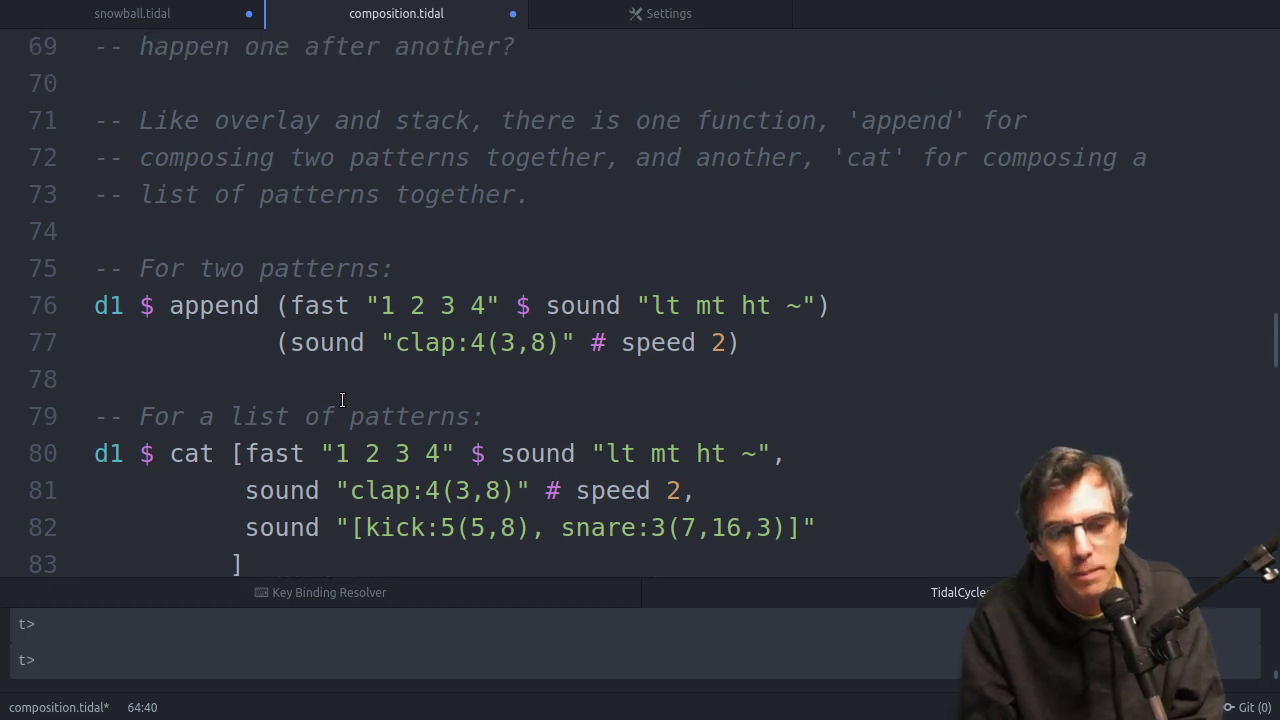
pyautogui.scroll(-4, 342, 400)
pyautogui.scroll(2, 342, 400)
pyautogui.scroll(5, 342, 400)
pyautogui.scroll(-1, 342, 400)
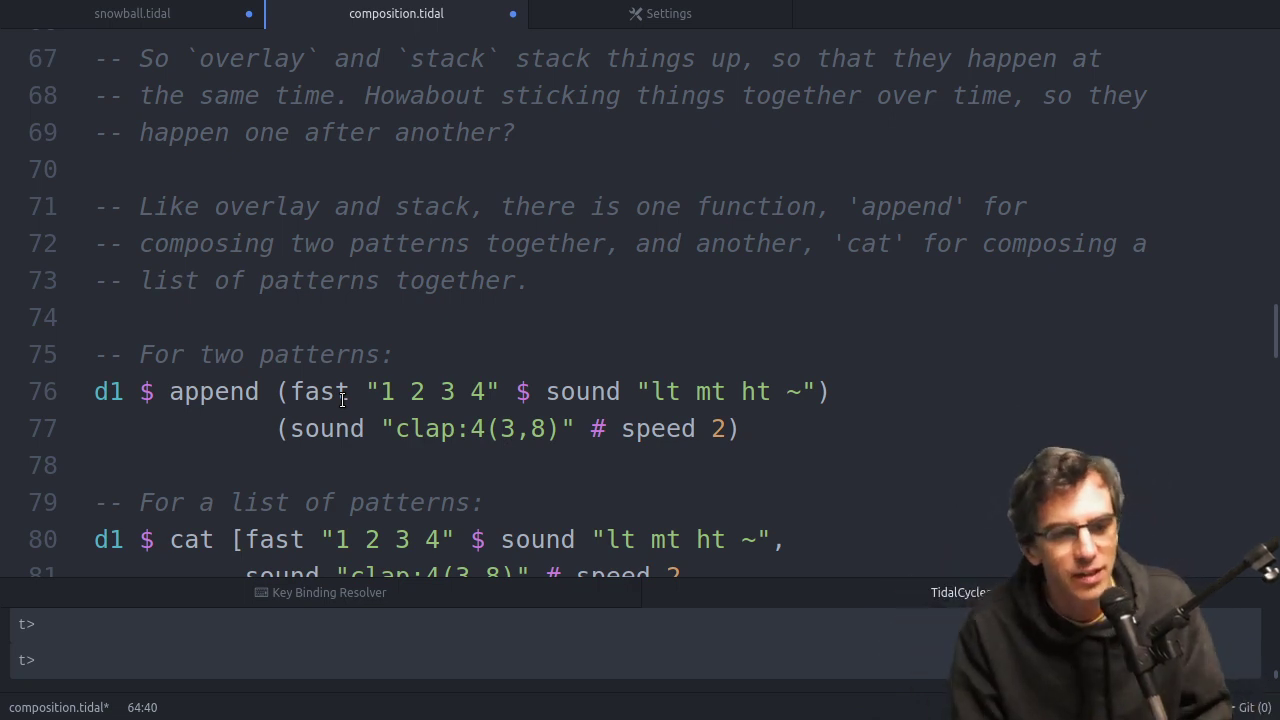
pyautogui.scroll(-2, 341, 399)
pyautogui.scroll(1, 341, 399)
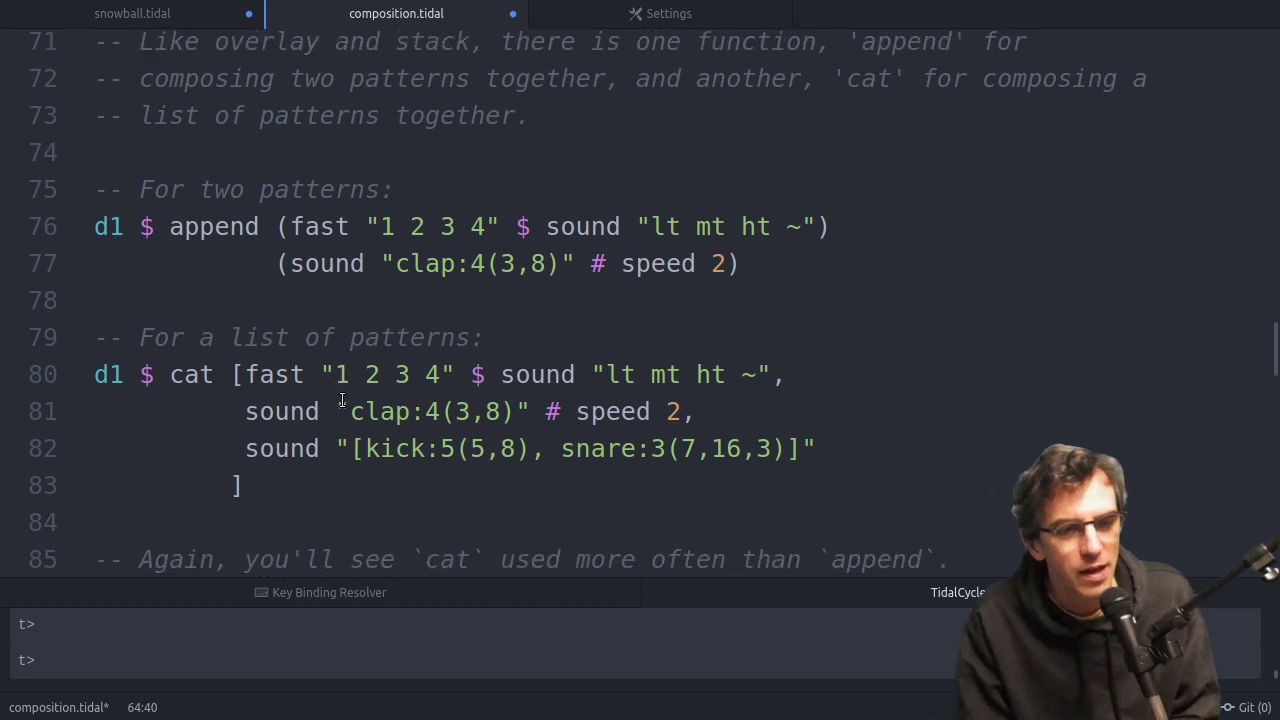
pyautogui.click(386, 270)
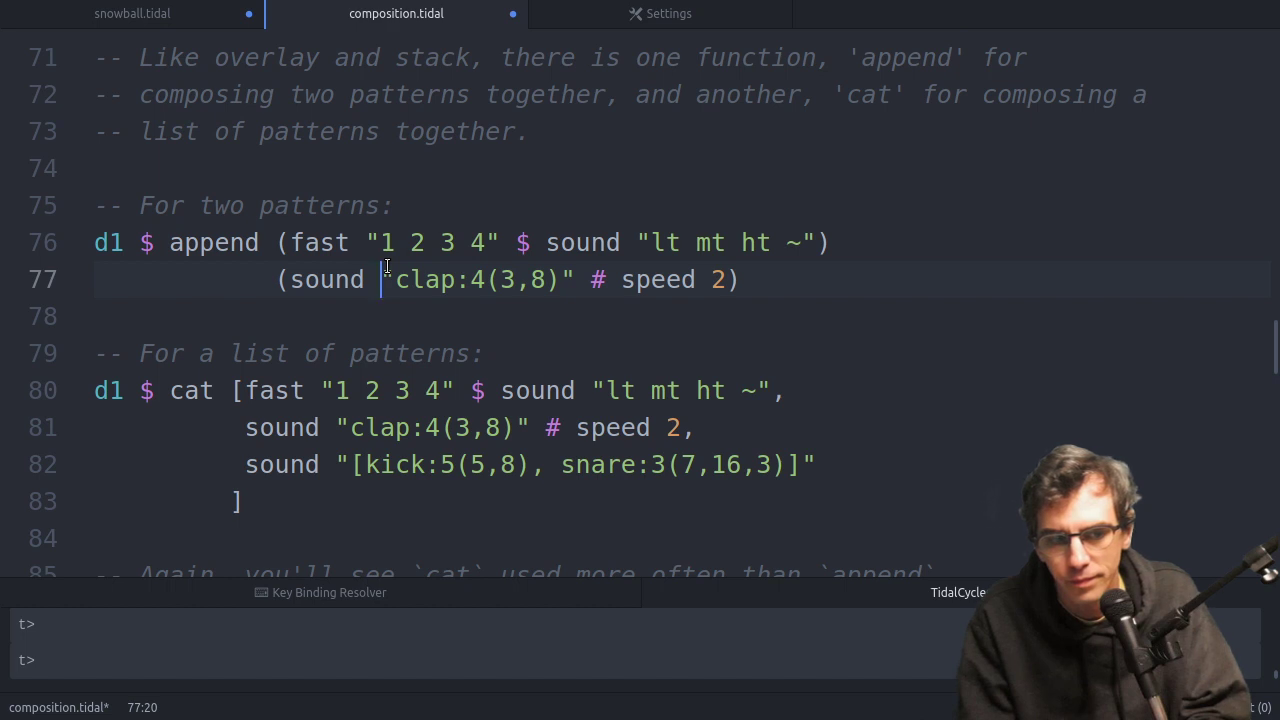
pyautogui.press('Down')
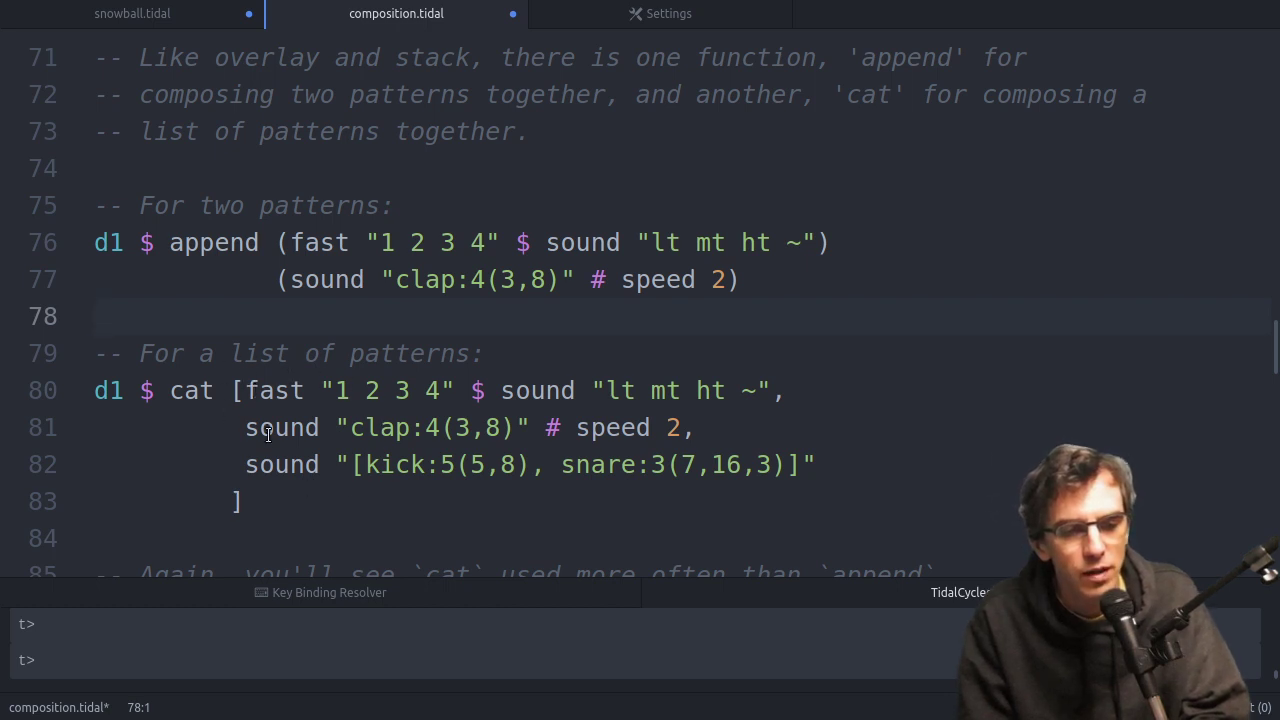
# Review the cat example joining the drum, clap and kick-snare patterns.
pyautogui.click(316, 486)
pyautogui.scroll(1, 317, 487)
pyautogui.scroll(5, 317, 487)
pyautogui.scroll(2, 316, 487)
pyautogui.scroll(2, 316, 487)
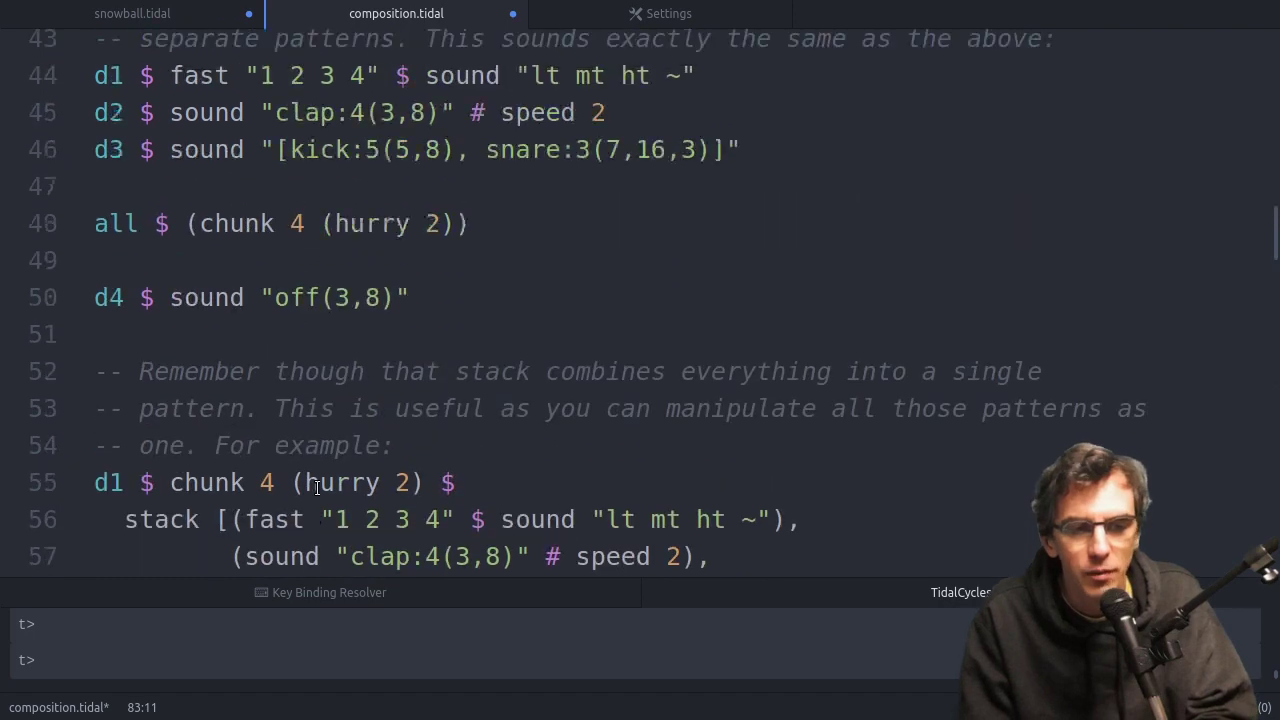
pyautogui.scroll(1, 316, 487)
pyautogui.scroll(-8, 316, 487)
pyautogui.scroll(2, 316, 487)
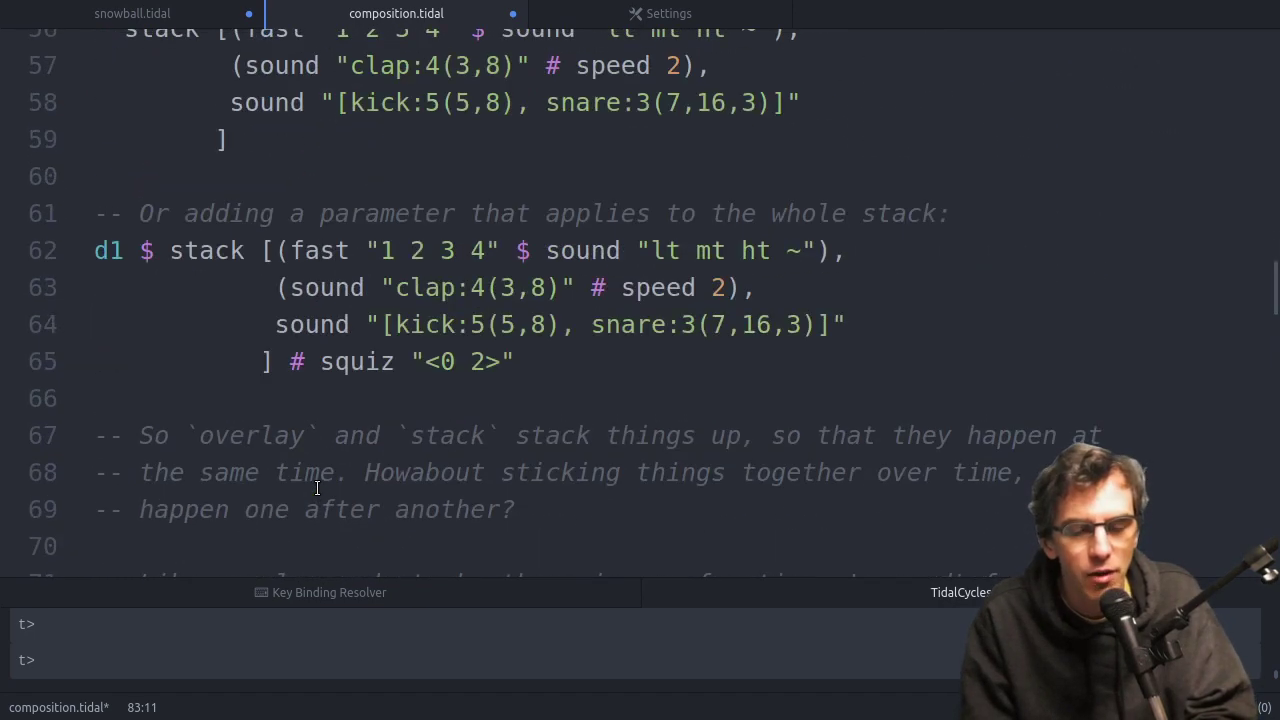
pyautogui.scroll(1, 316, 487)
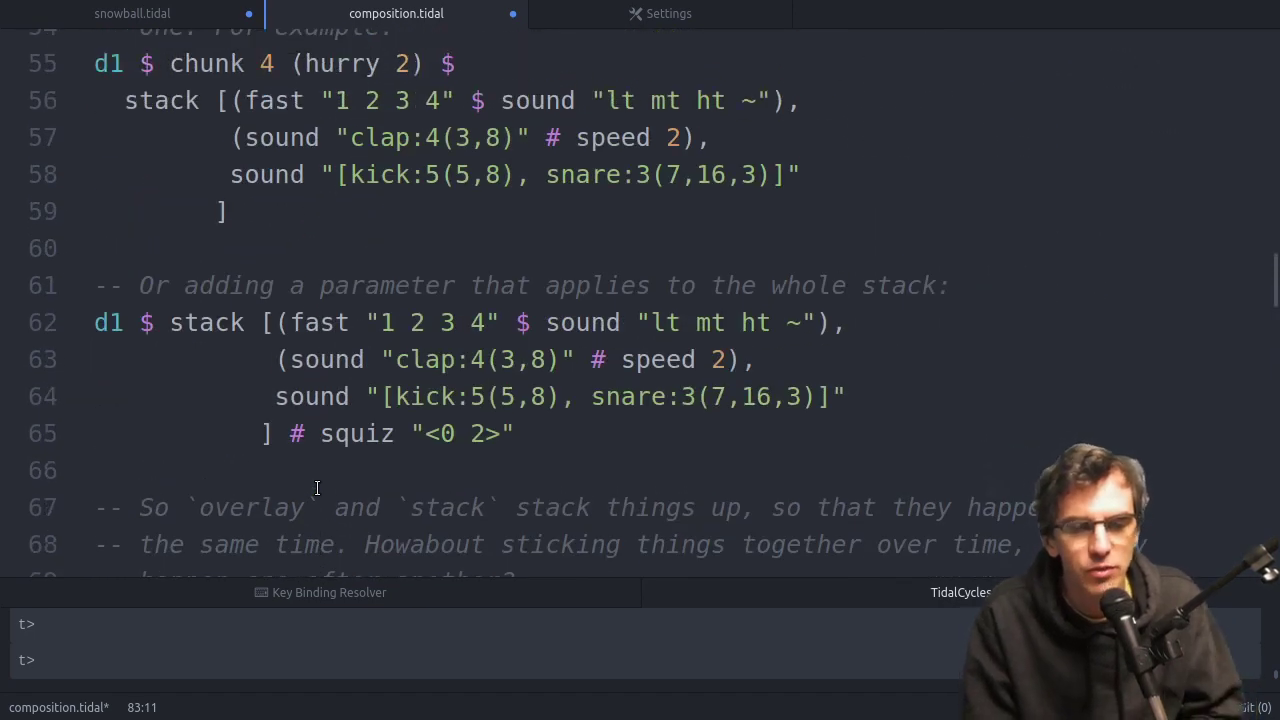
pyautogui.scroll(-1, 316, 487)
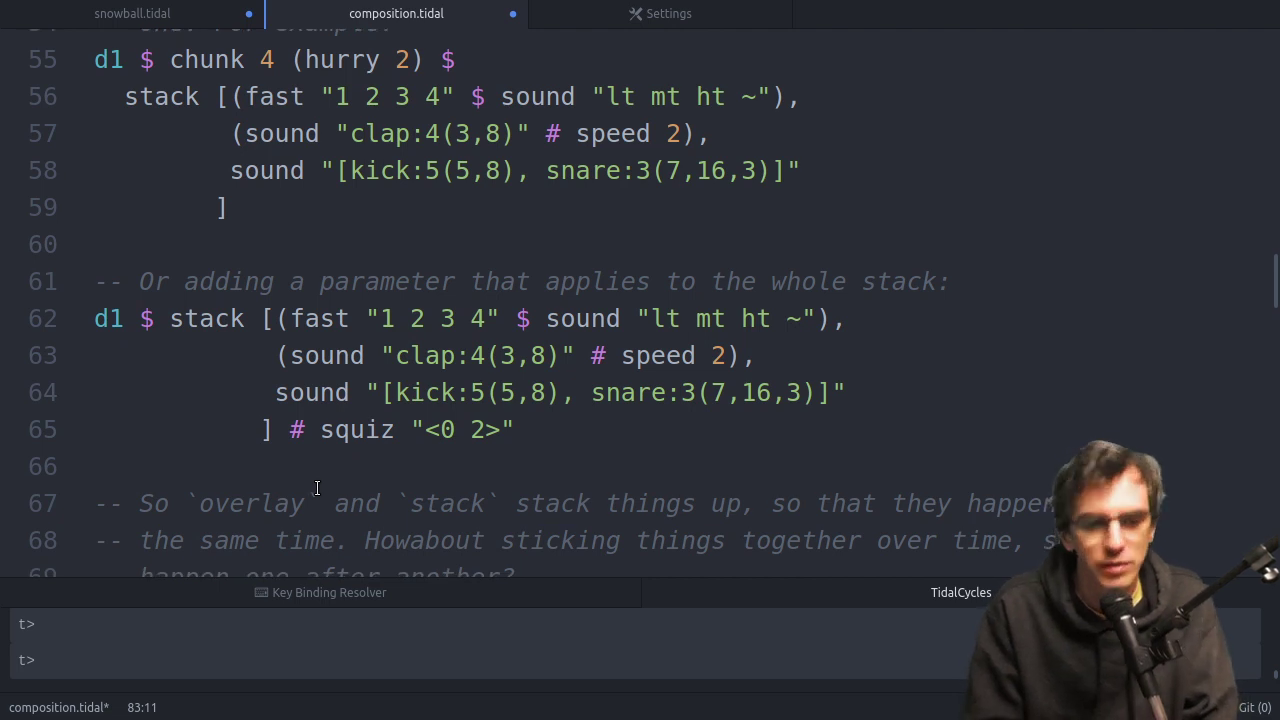
pyautogui.scroll(-1, 316, 487)
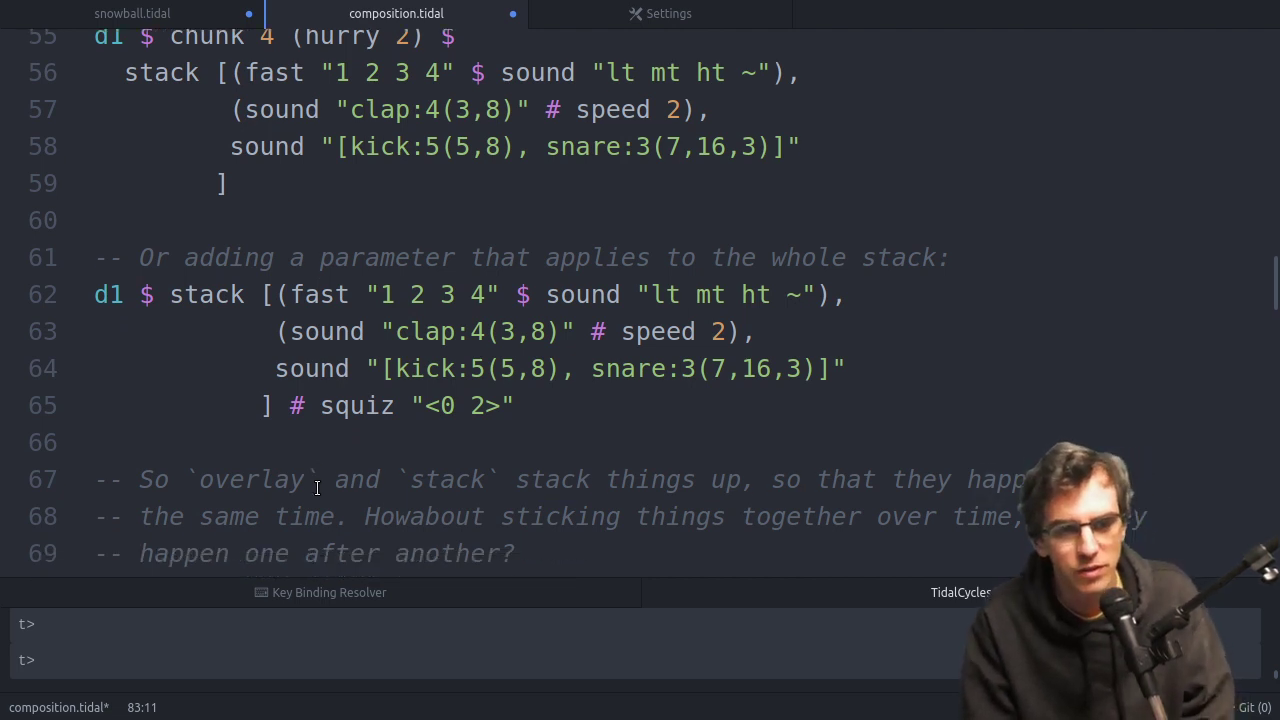
pyautogui.scroll(-2, 316, 487)
pyautogui.scroll(-2, 316, 487)
pyautogui.scroll(-1, 316, 487)
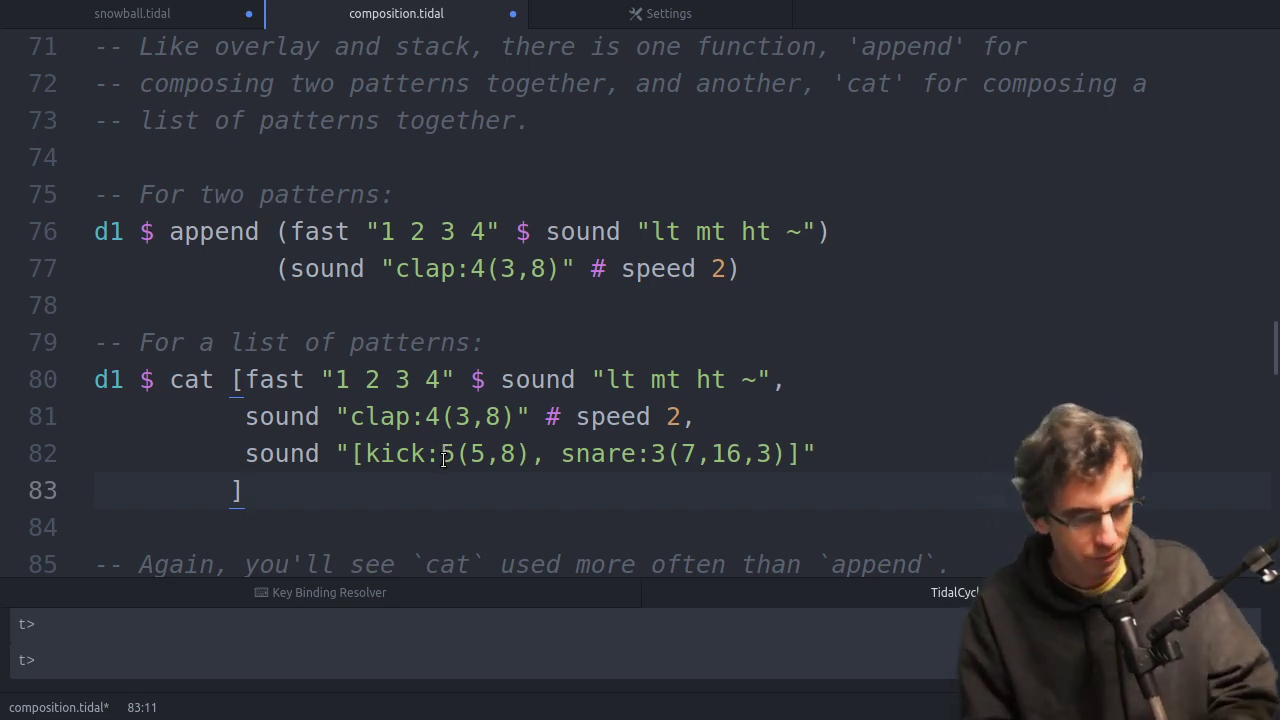
pyautogui.scroll(-1, 443, 458)
pyautogui.click(316, 381)
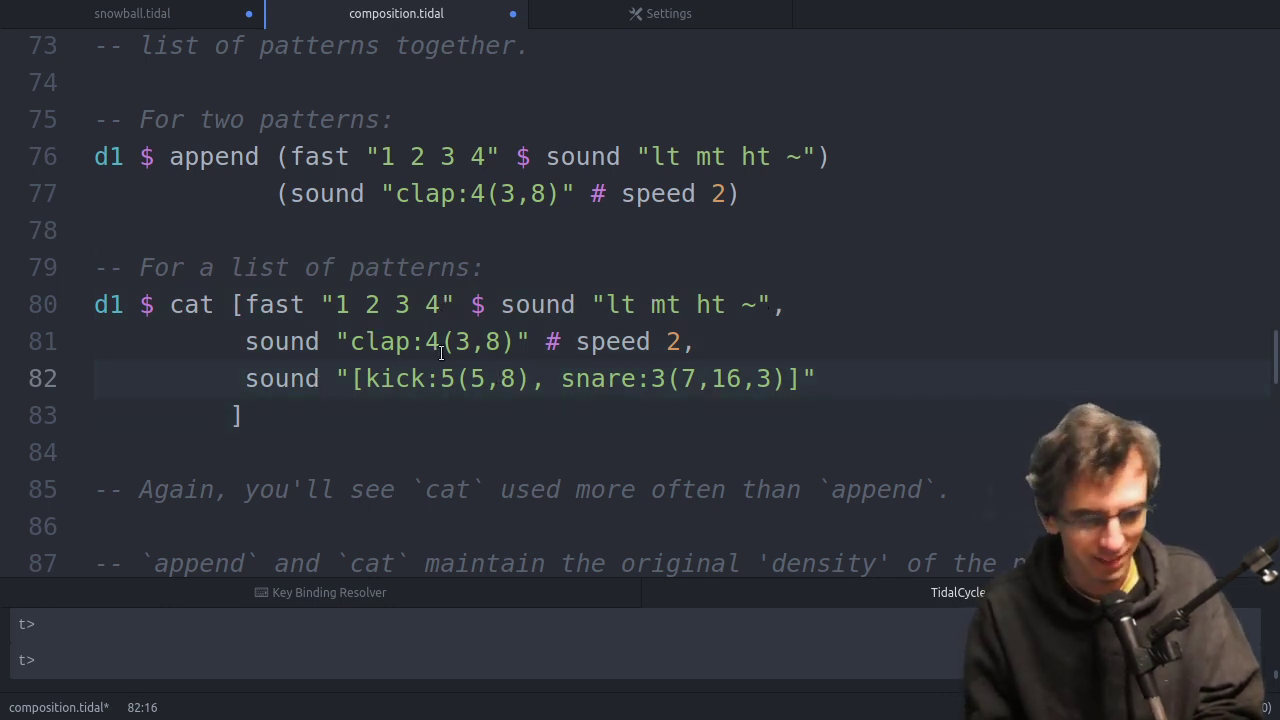
pyautogui.click(375, 484)
pyautogui.click(399, 447)
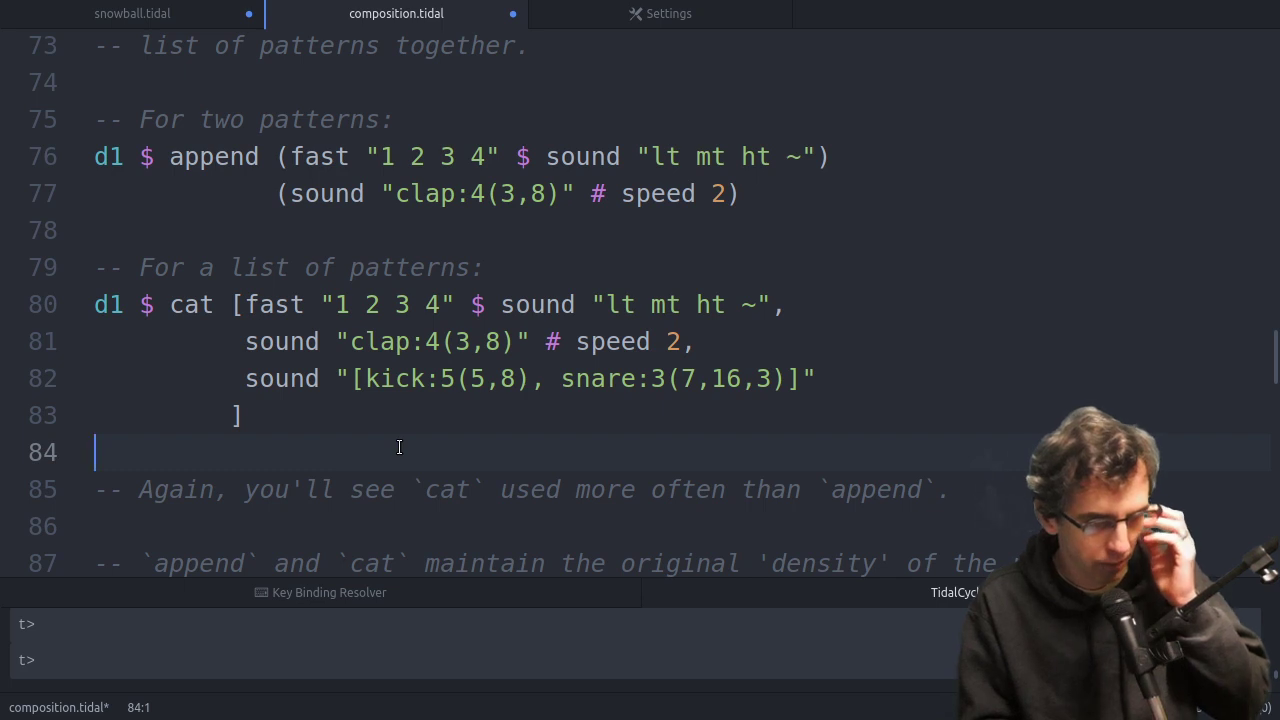
pyautogui.click(373, 417)
pyautogui.write('# z')
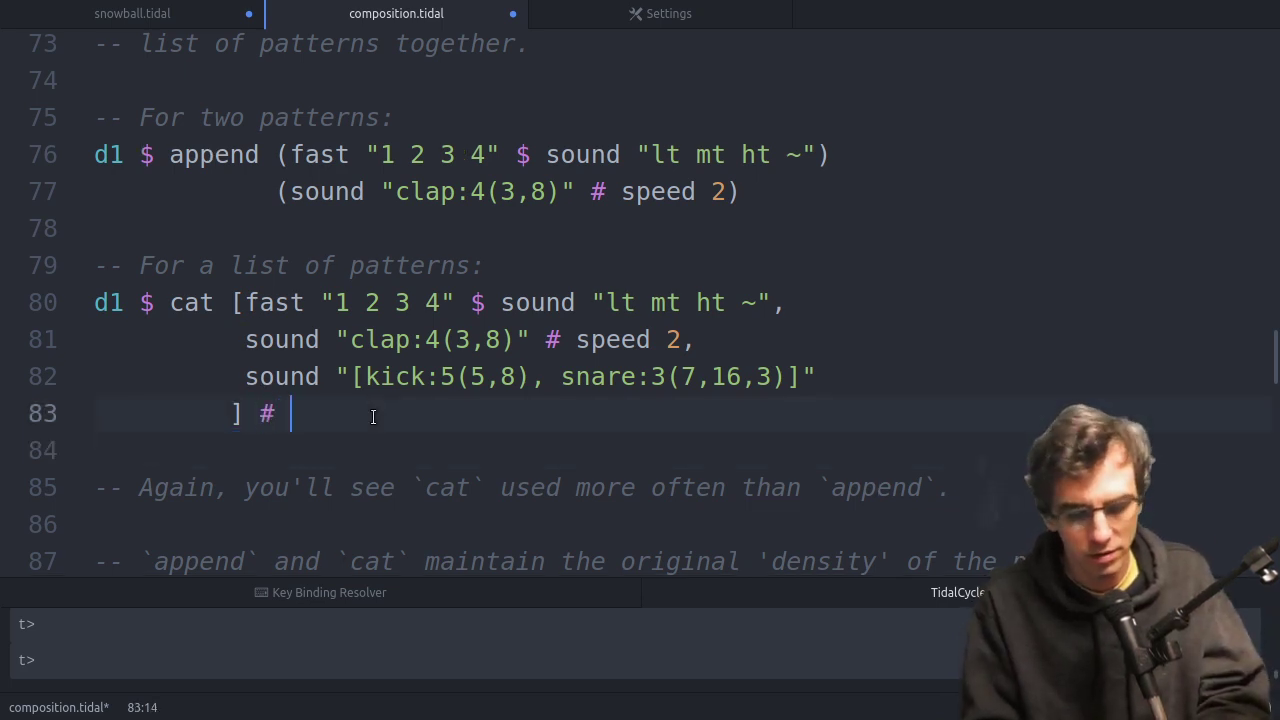
pyautogui.press('BackSpace')
pyautogui.write('squiz:12')
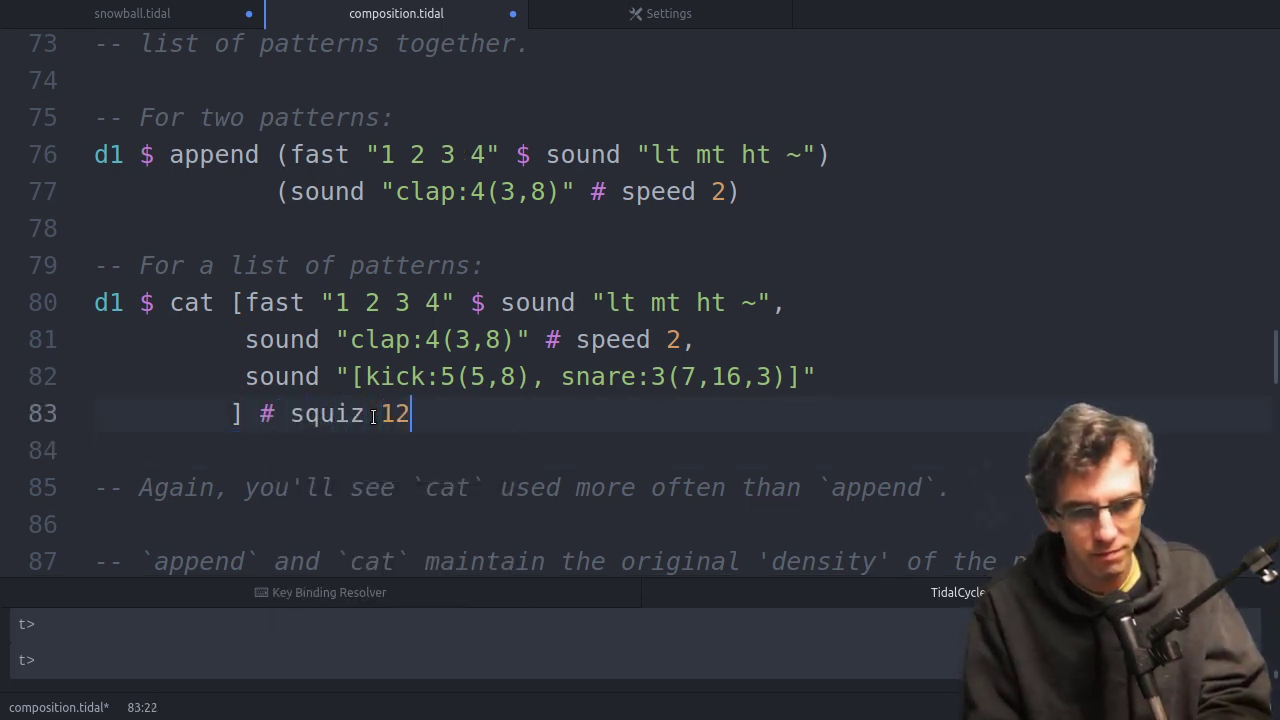
pyautogui.press('BackSpace')
pyautogui.press('BackSpace')
pyautogui.write('2')
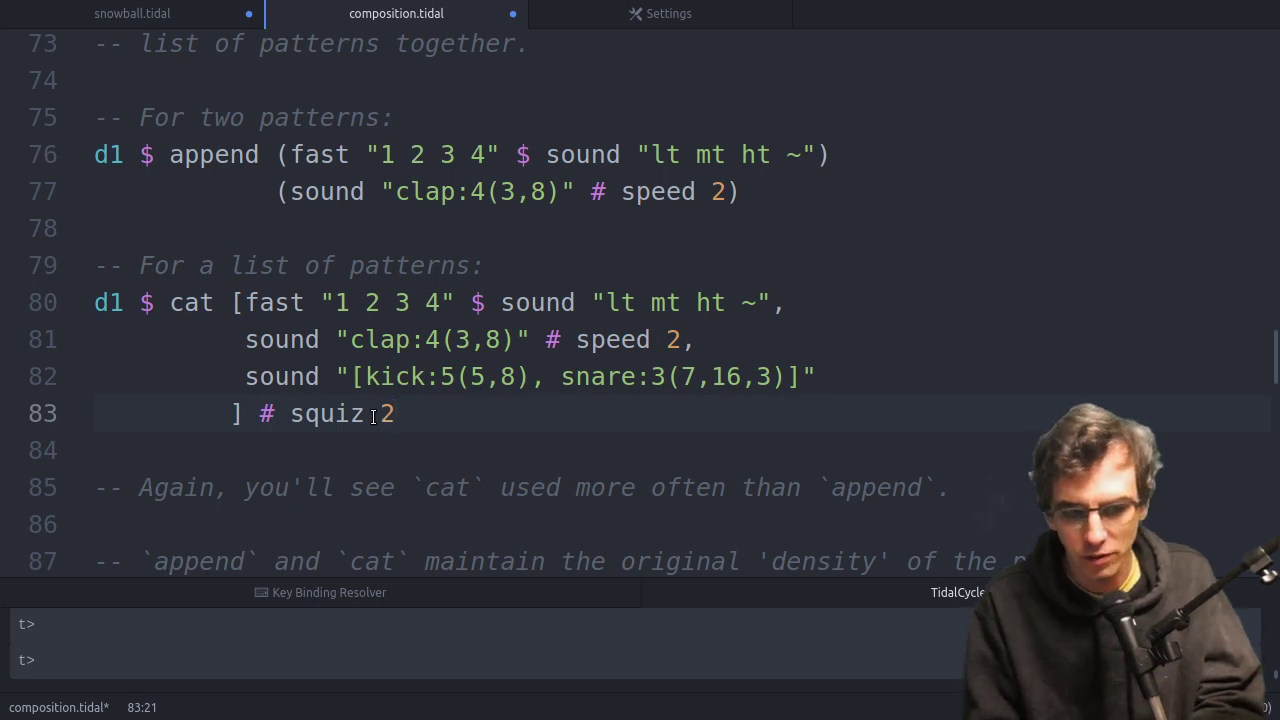
pyautogui.press('Down')
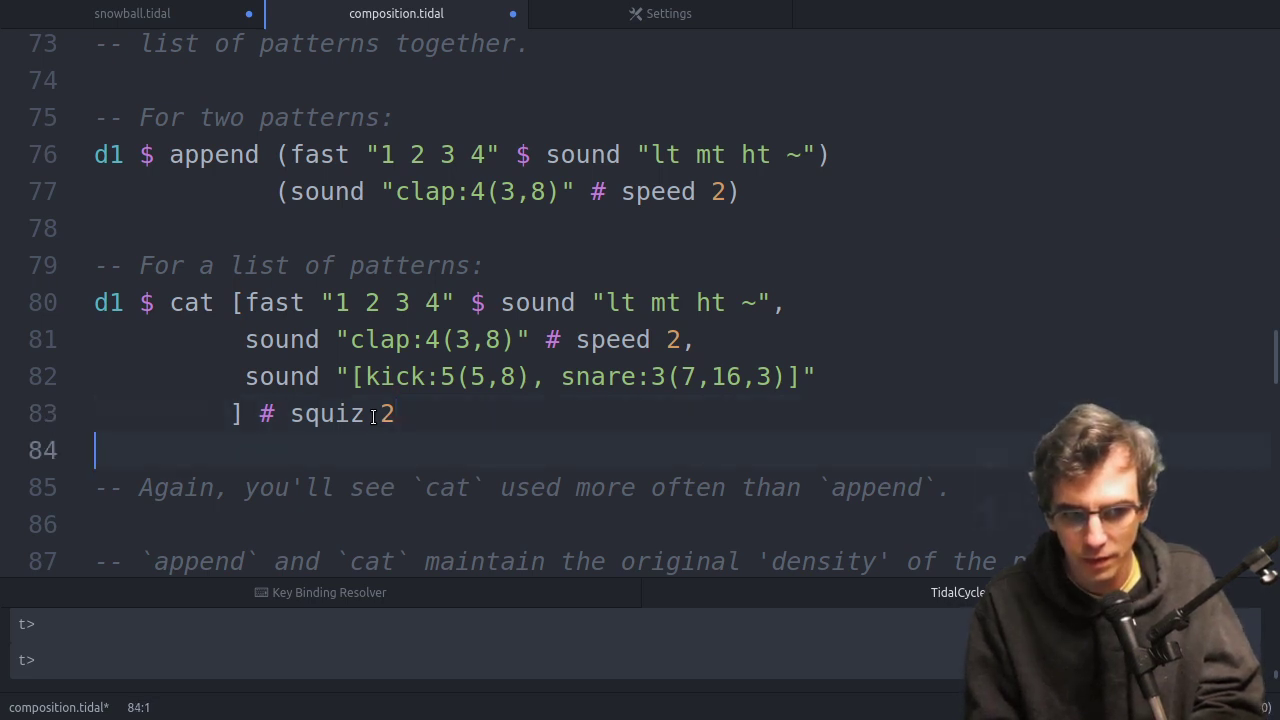
pyautogui.press('Up')
pyautogui.press('BackSpace')
pyautogui.press('BackSpace')
pyautogui.press('BackSpace')
pyautogui.press('BackSpace')
pyautogui.press('BackSpace')
pyautogui.press('BackSpace')
pyautogui.press('BackSpace')
pyautogui.press('BackSpace')
pyautogui.press('Up')
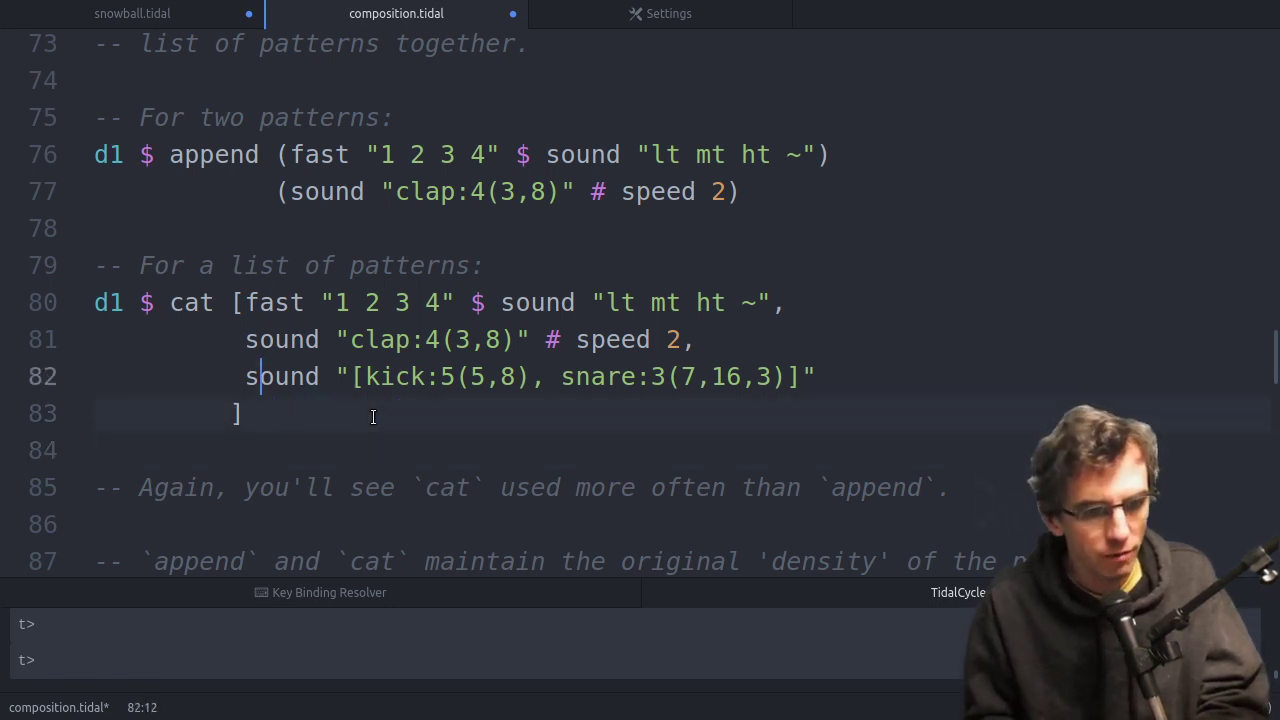
pyautogui.press('Up')
pyautogui.press('Up')
pyautogui.press('Left')
pyautogui.press('Left')
pyautogui.press('Left')
pyautogui.write('jux rev $')
pyautogui.press('Down')
pyautogui.press('Down')
pyautogui.press('Down')
pyautogui.press('Down')
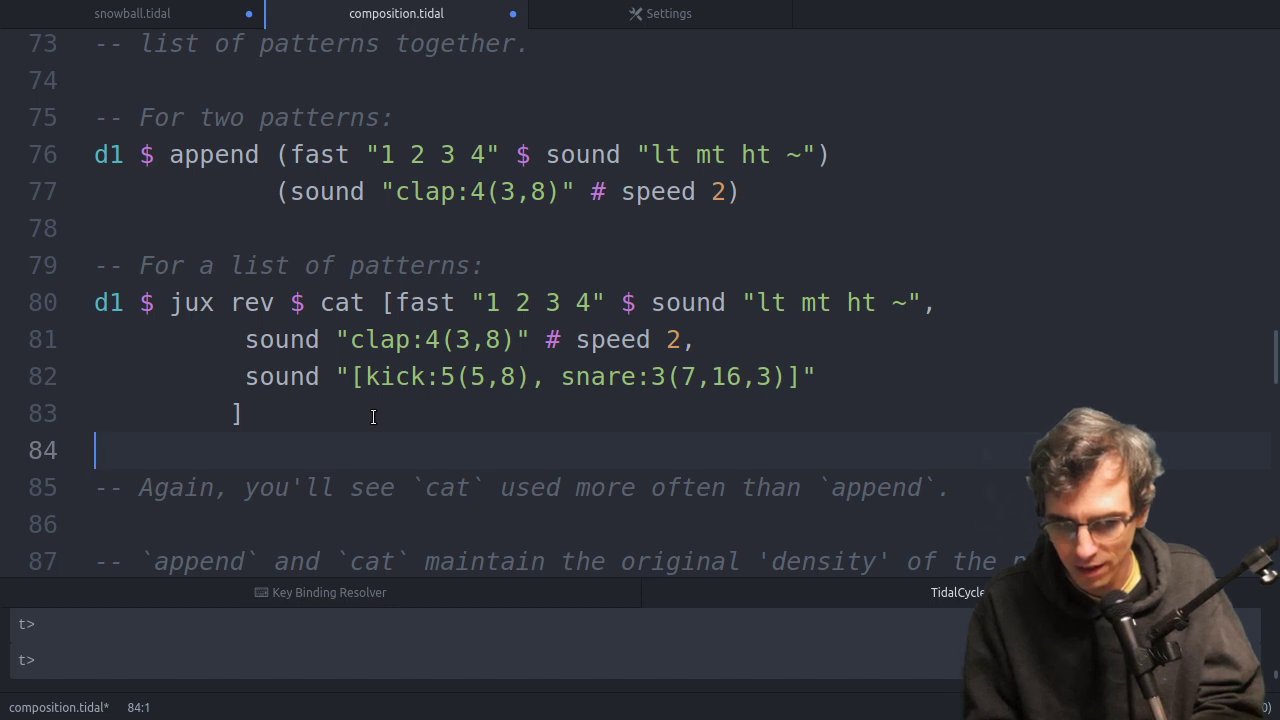
pyautogui.press('Up')
pyautogui.press('Up')
pyautogui.press('Up')
pyautogui.press('Up')
pyautogui.hotkey('ctrl', 'shift', 'Left')
pyautogui.hotkey('ctrl', 'shift', 'Left')
pyautogui.hotkey('ctrl', 'shift', 'Left')
# Remove jux rev from the cat example and scroll down to fastappend.
pyautogui.press('BackSpace')
pyautogui.scroll(-3, 373, 417)
pyautogui.scroll(-2, 373, 417)
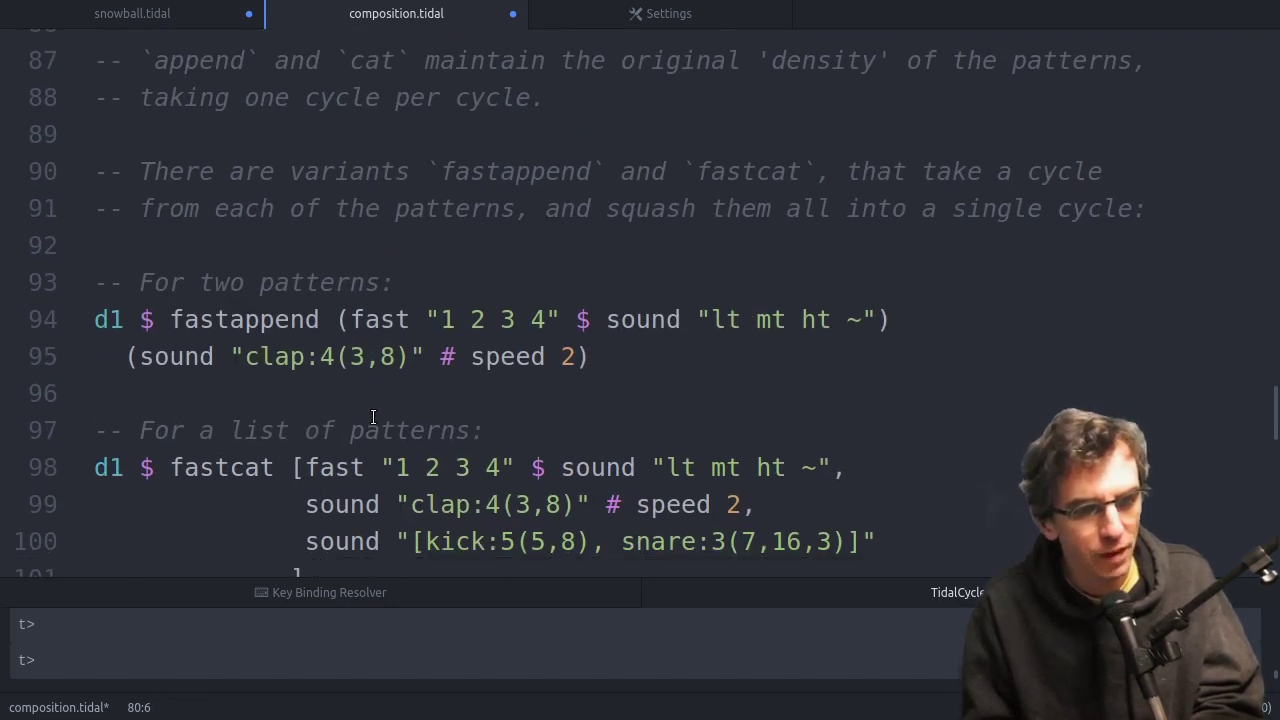
pyautogui.scroll(2, 373, 417)
pyautogui.scroll(-2, 373, 417)
pyautogui.scroll(-1, 373, 417)
pyautogui.scroll(-1, 373, 417)
pyautogui.scroll(2, 373, 417)
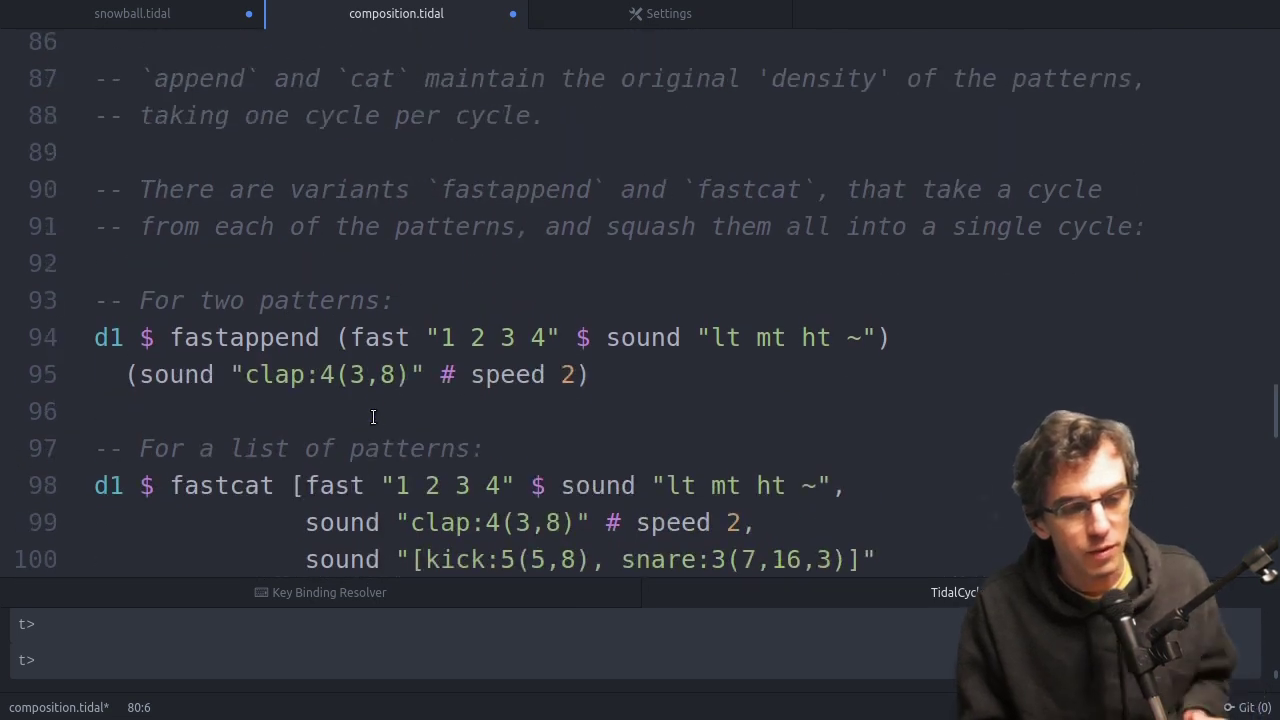
pyautogui.scroll(-1, 373, 417)
pyautogui.scroll(-1, 373, 417)
pyautogui.scroll(-3, 373, 417)
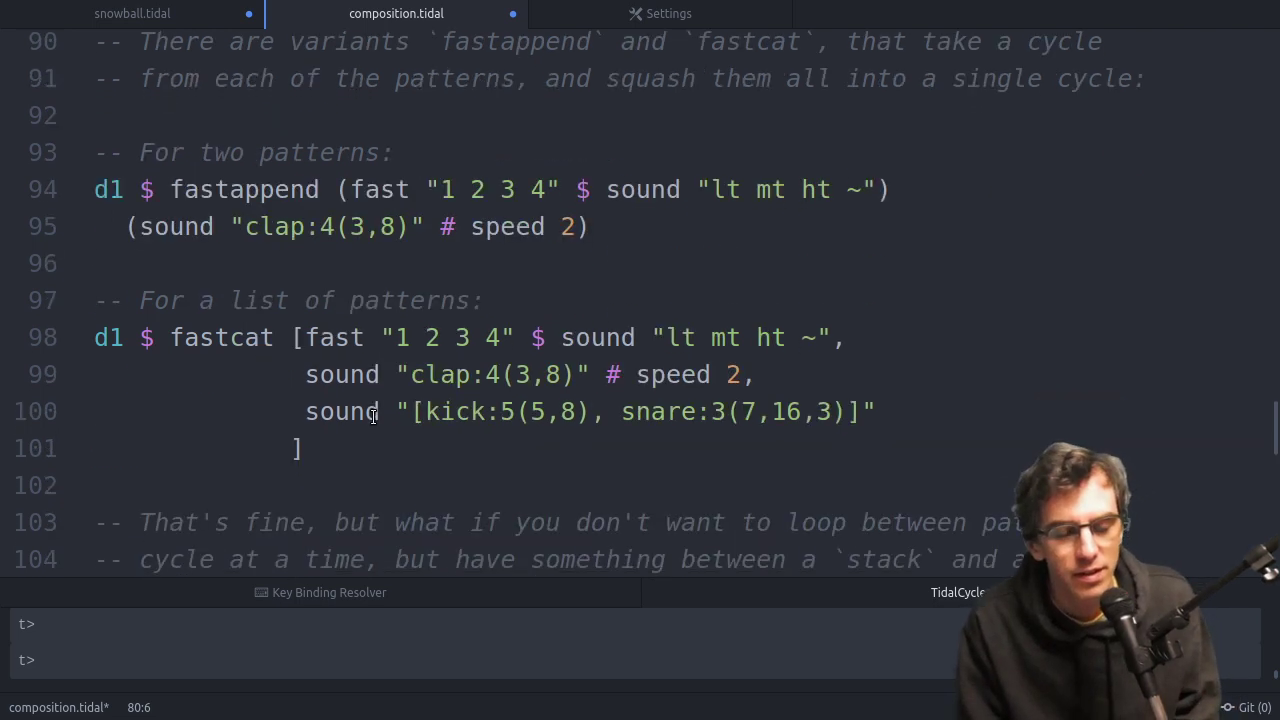
pyautogui.scroll(2, 373, 417)
pyautogui.scroll(-1, 373, 415)
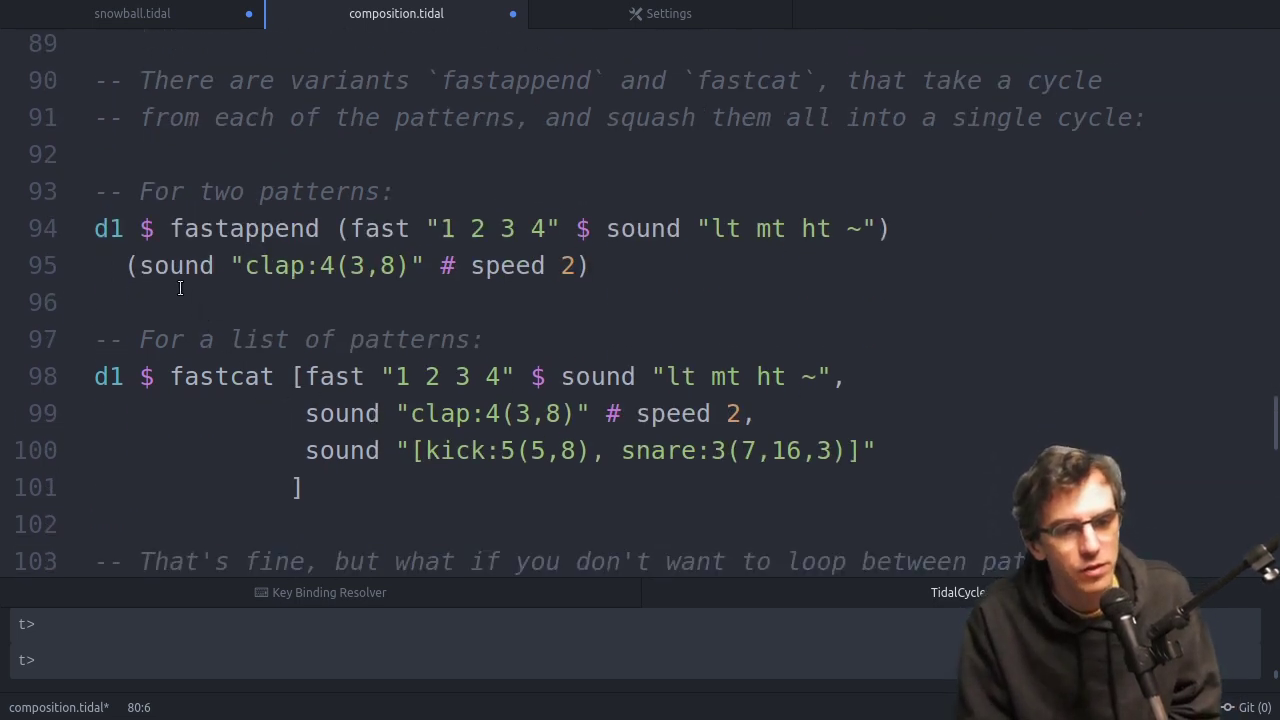
# Move from the fastappend clap pattern down to fastcat's kick-snare line.
pyautogui.click(349, 266)
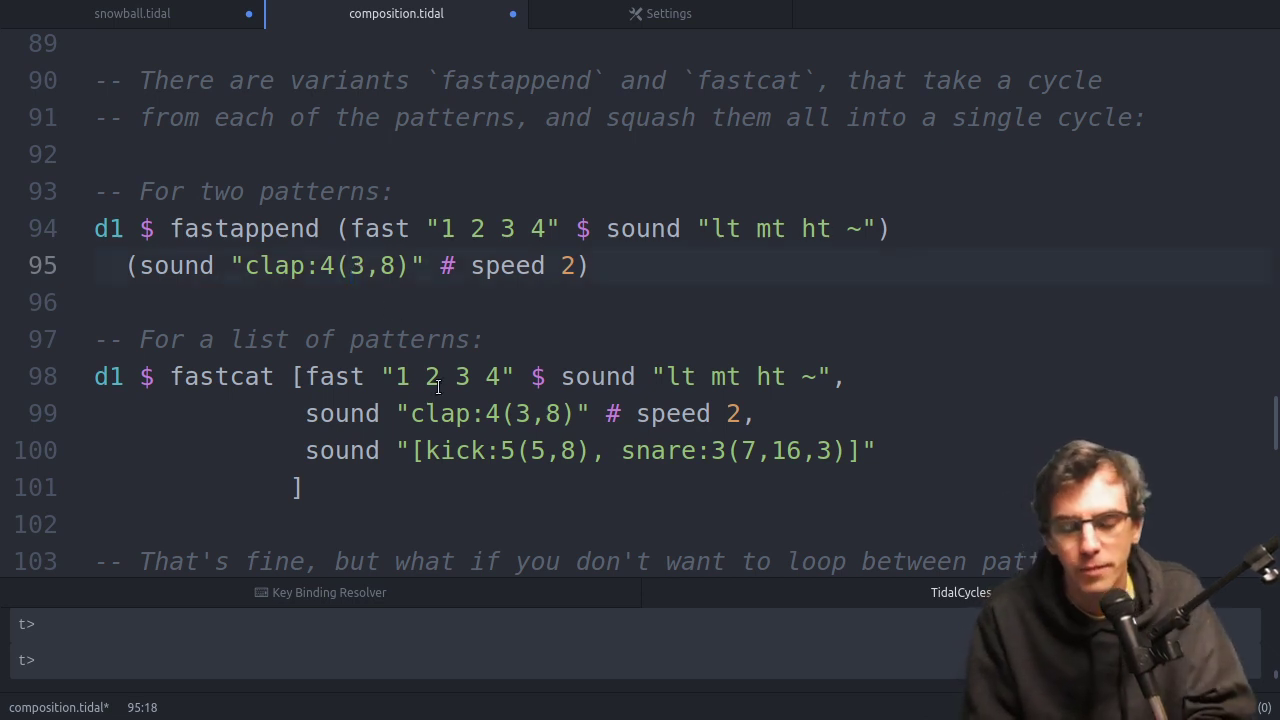
pyautogui.scroll(1, 437, 387)
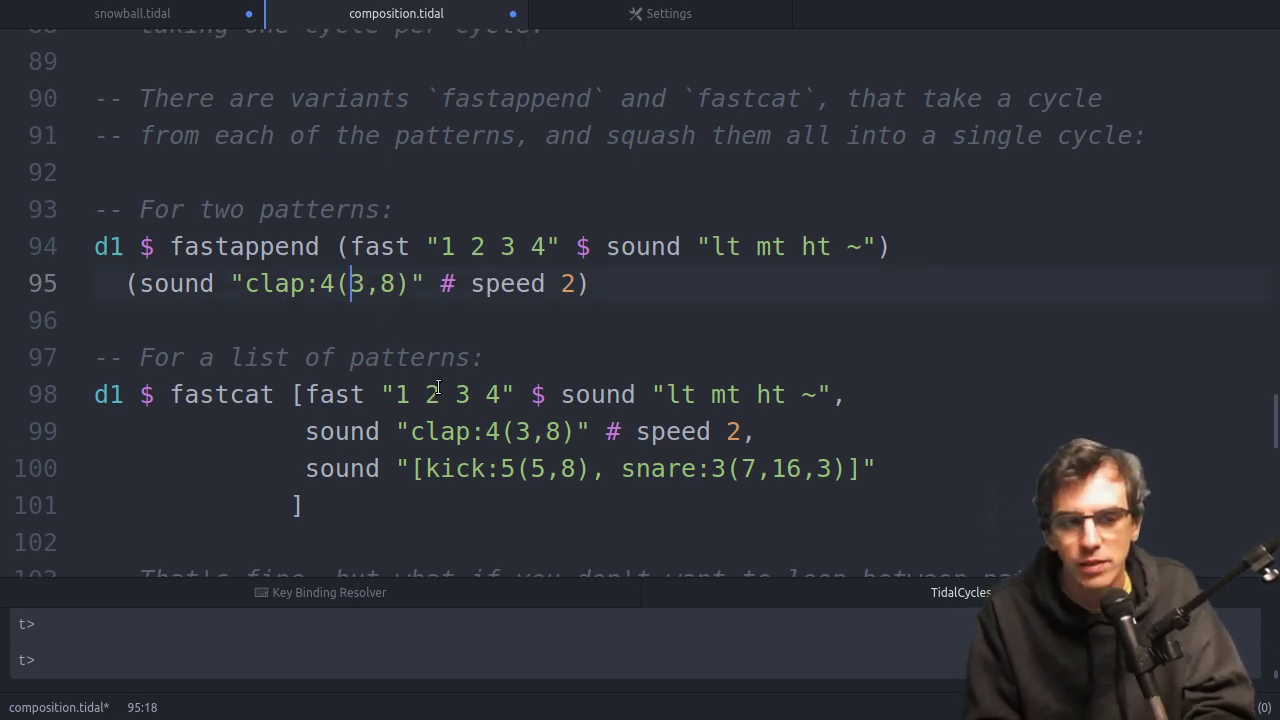
pyautogui.scroll(2, 437, 387)
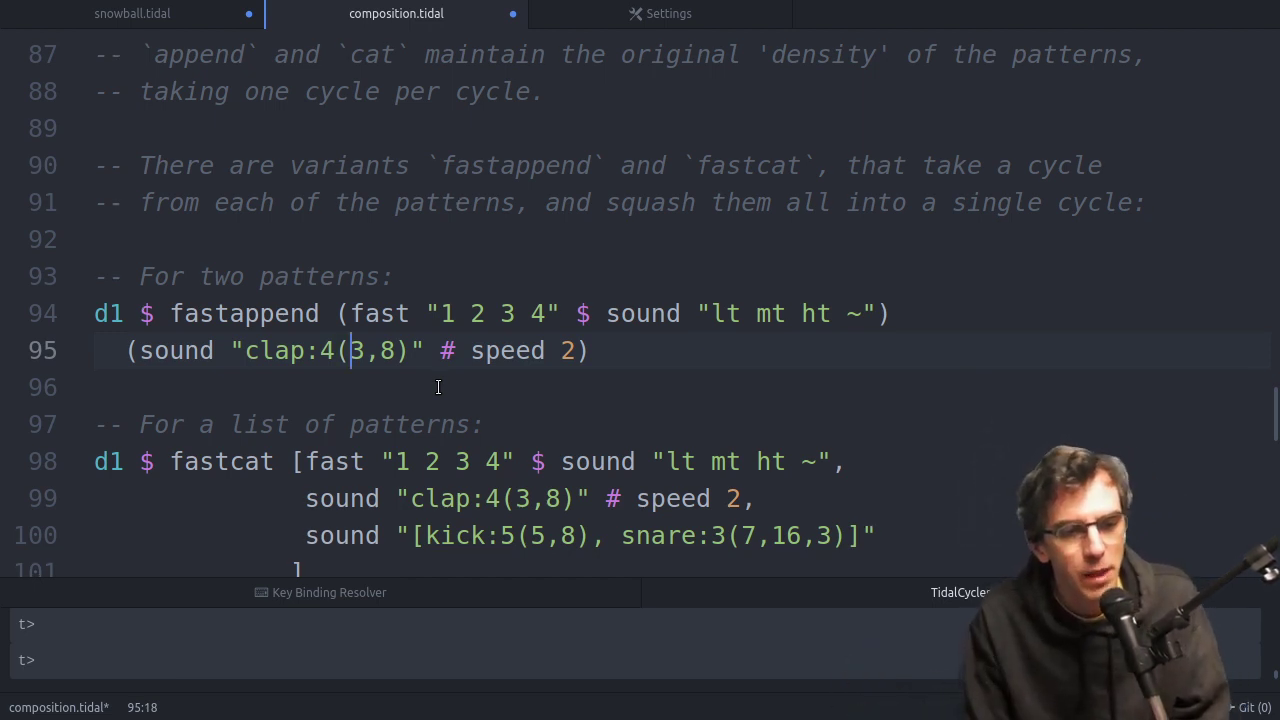
pyautogui.scroll(-1, 438, 387)
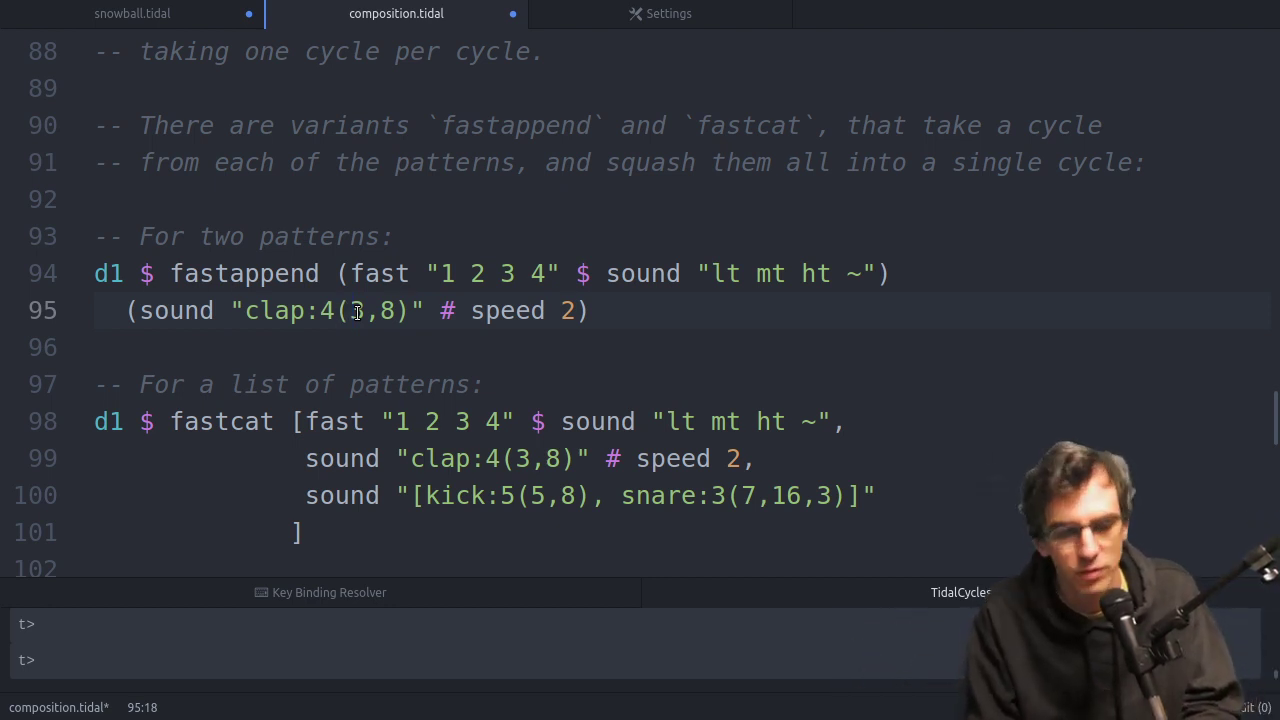
pyautogui.press('Down')
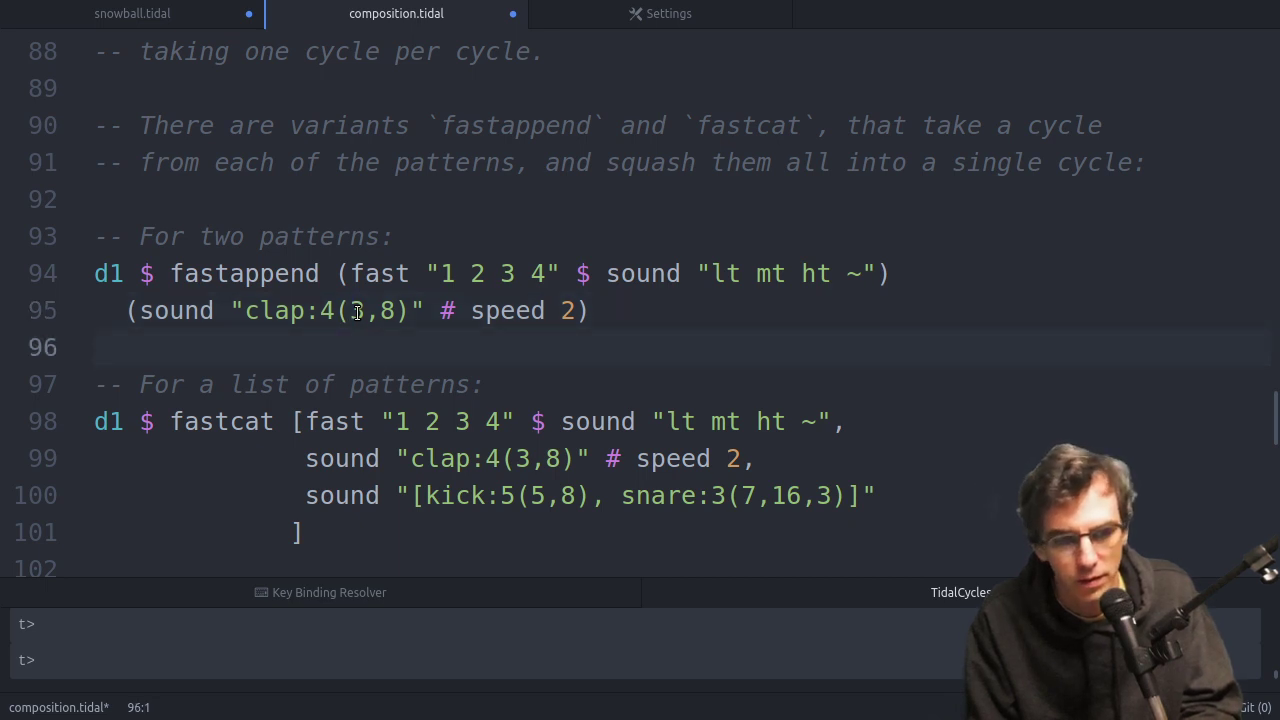
pyautogui.press('Down')
pyautogui.press('Down')
pyautogui.press('Down')
pyautogui.press('Down')
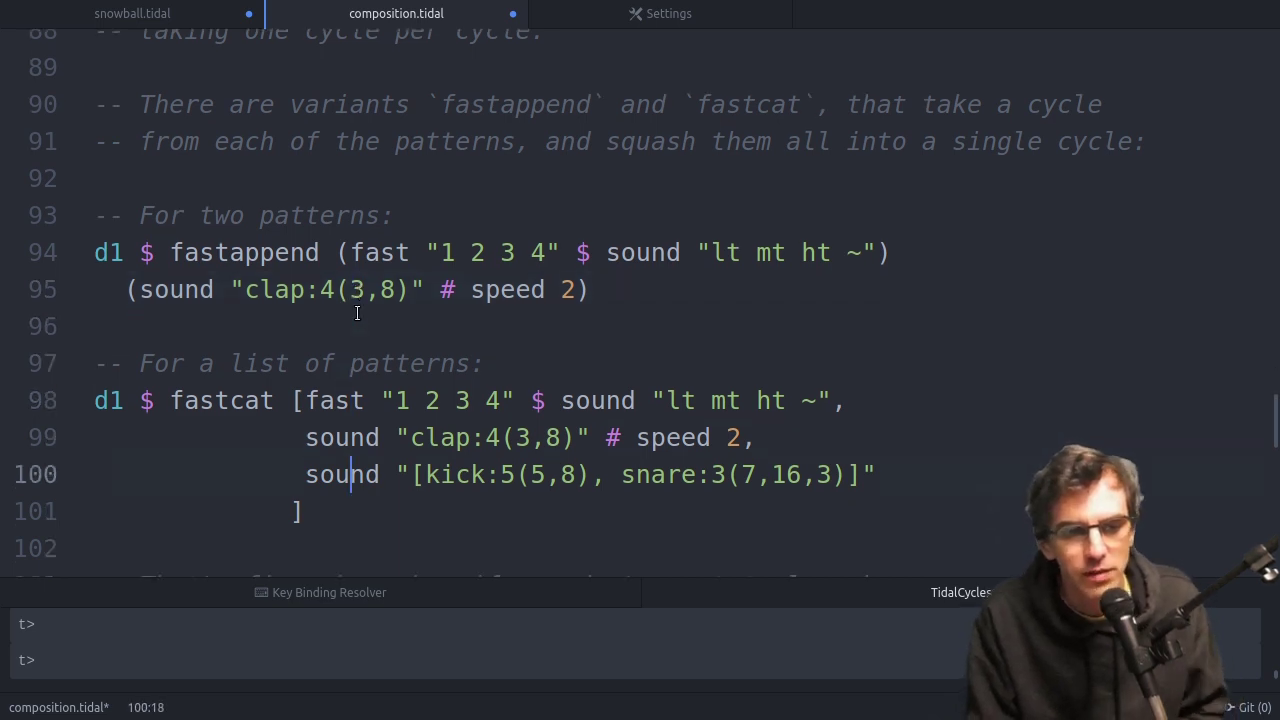
pyautogui.press('Down')
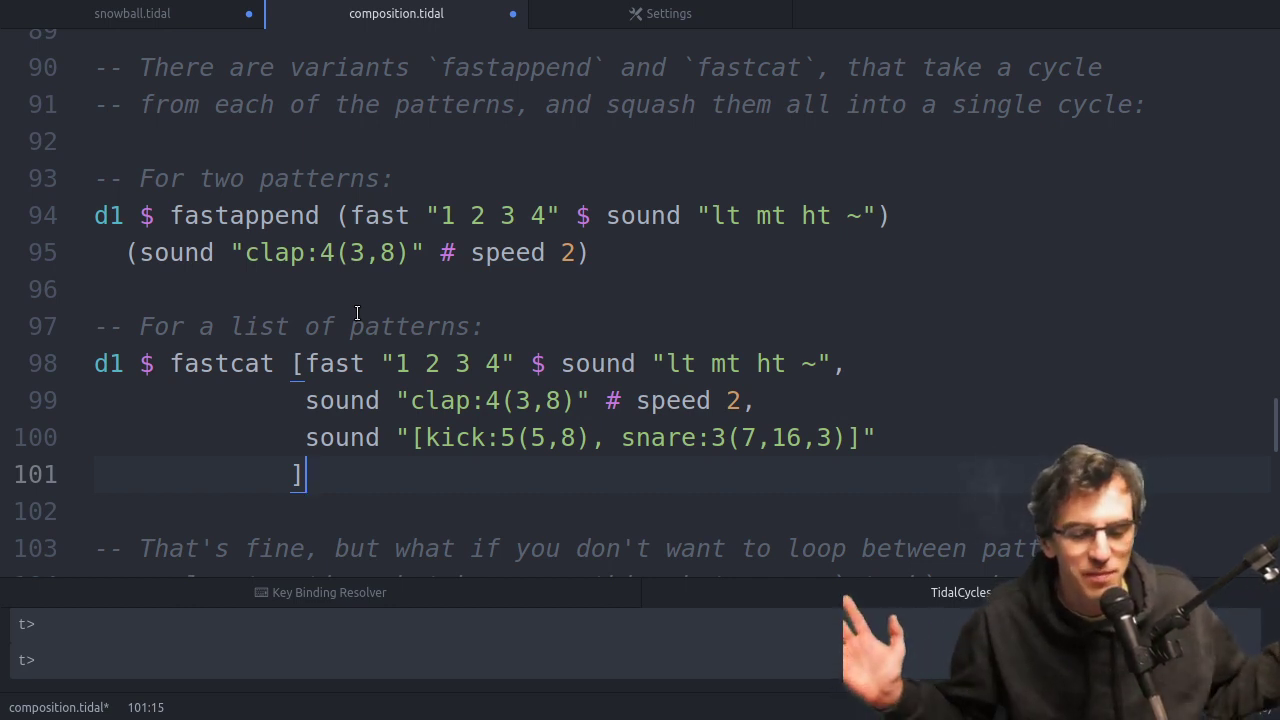
pyautogui.press('Up')
pyautogui.press('Right')
pyautogui.press('Right')
pyautogui.press('Right')
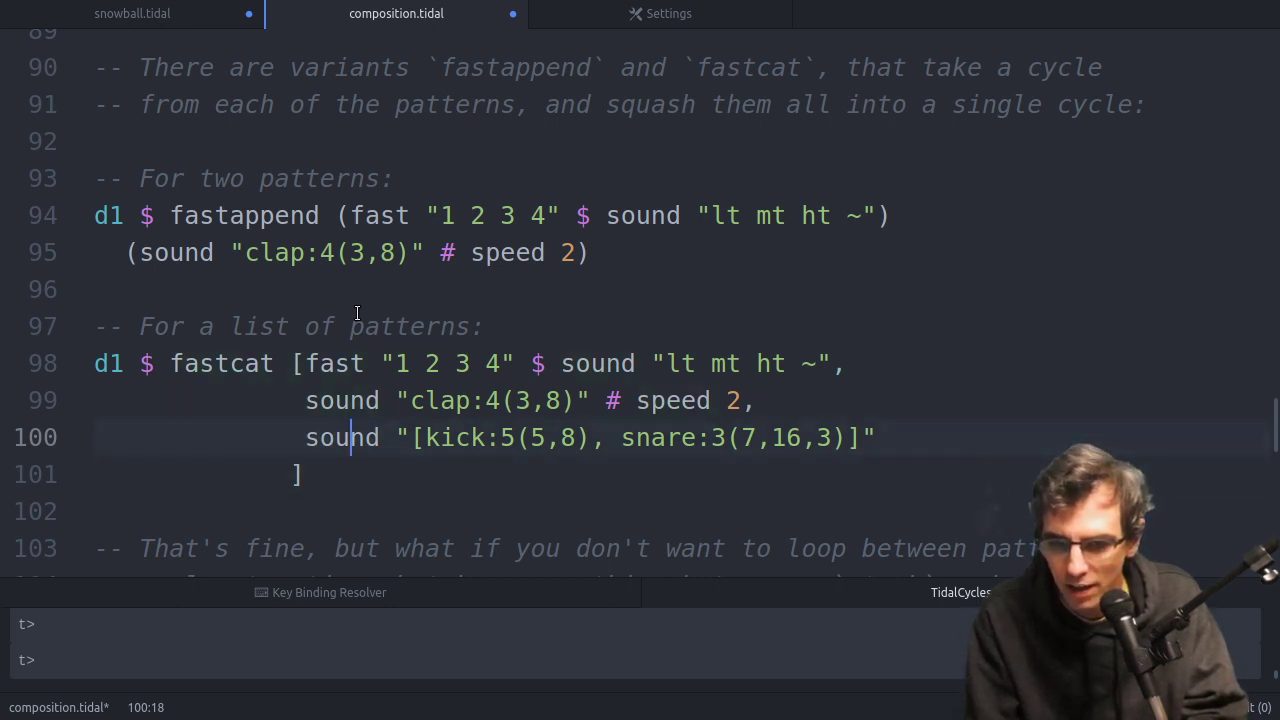
# Add a sound "off" line to the fastcat list and evaluate it.
pyautogui.press('Down')
pyautogui.press('Down')
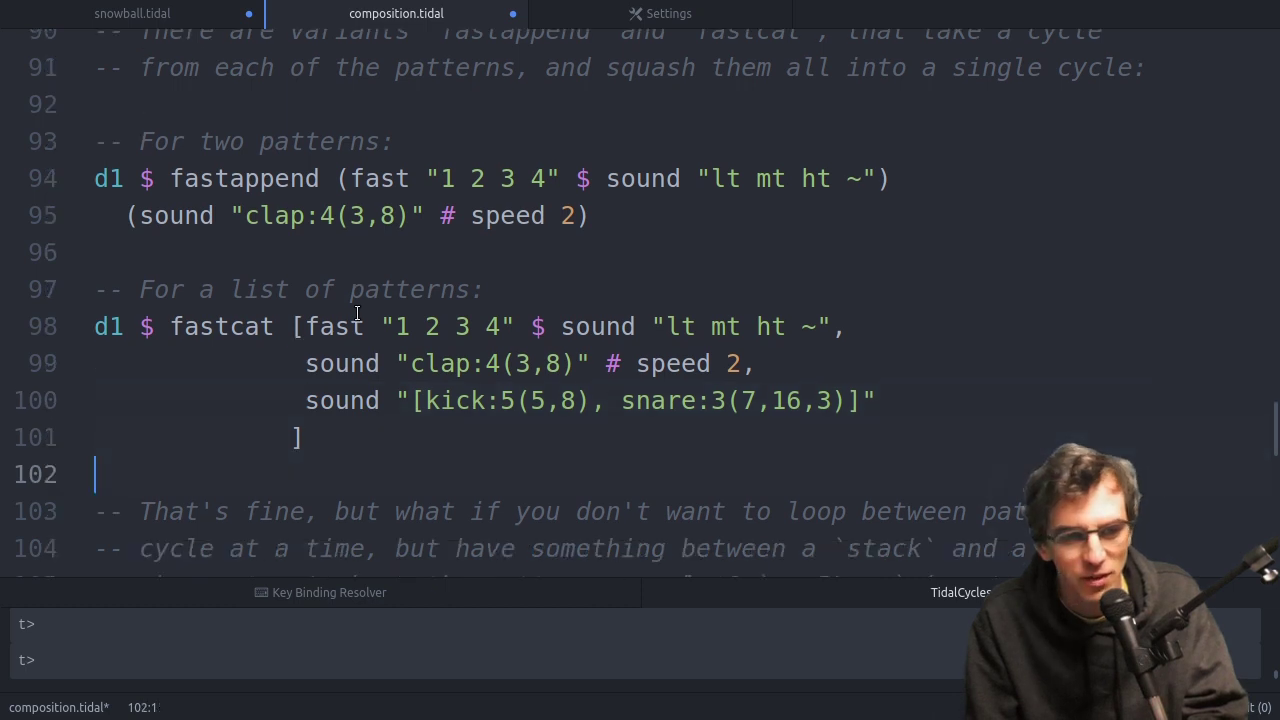
pyautogui.press('Up')
pyautogui.press('Up')
pyautogui.press('End')
pyautogui.write(',')
pyautogui.press('Return')
pyautogui.write('ound "')
pyautogui.hotkey('ctrl', 'Return')
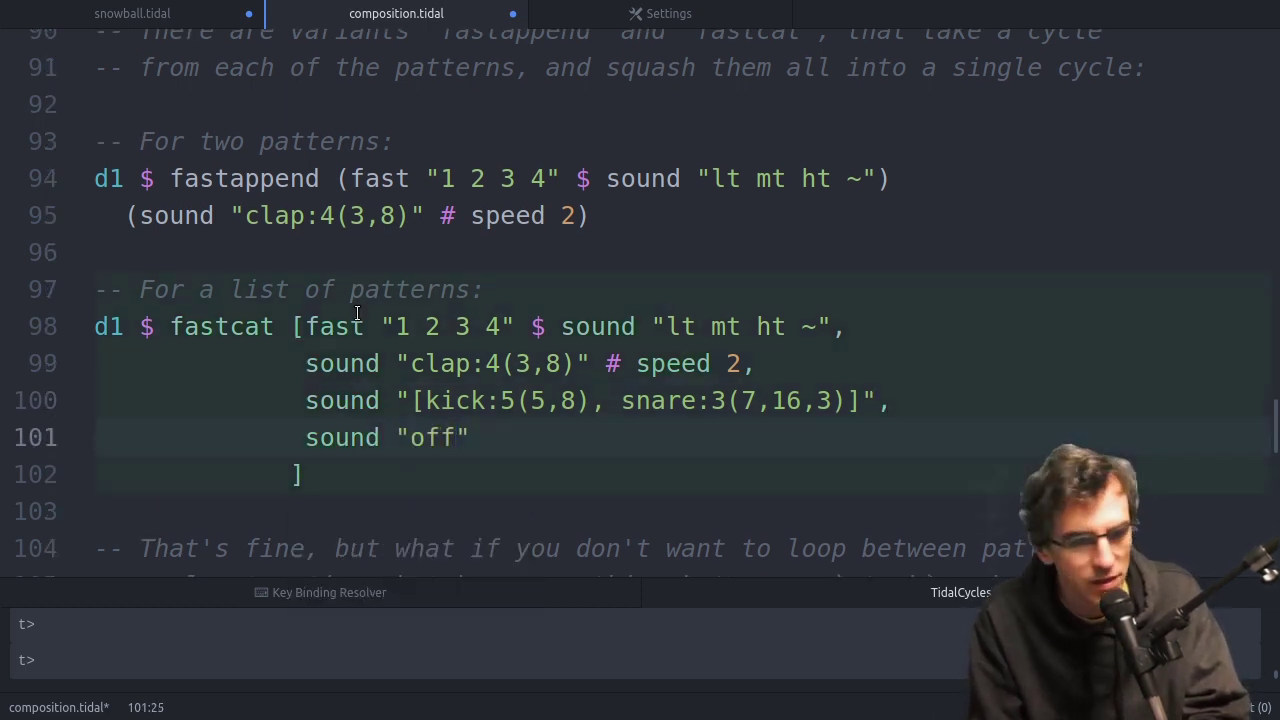
# Delete the trial "off" line from the fastcat list.
pyautogui.press('Down')
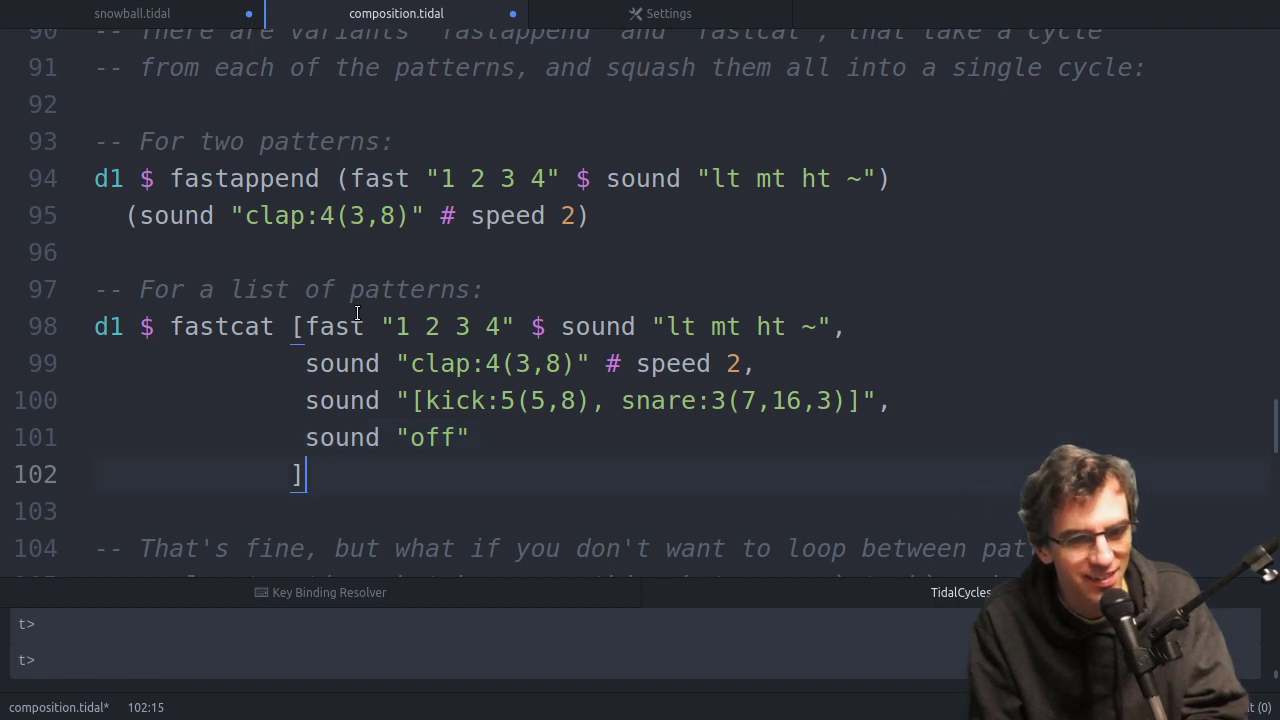
pyautogui.press('Down')
pyautogui.press('Up')
pyautogui.press('Up')
pyautogui.press('BackSpace')
pyautogui.press('BackSpace')
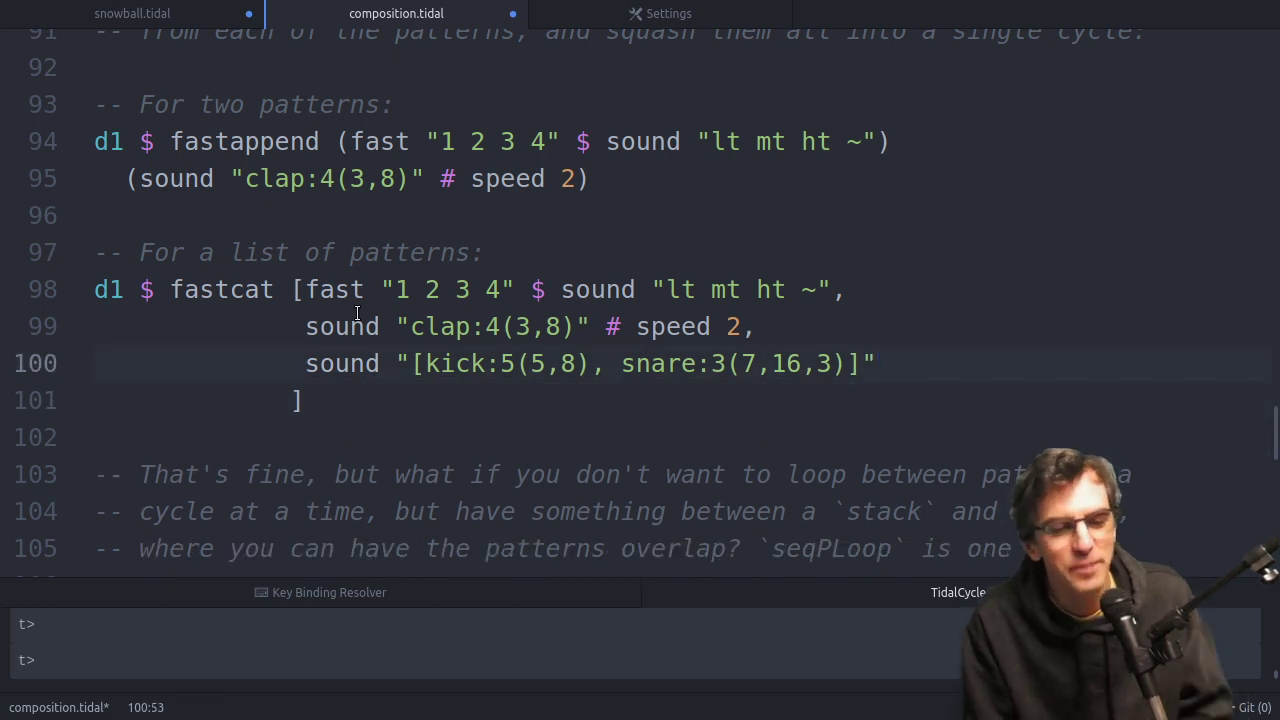
pyautogui.scroll(-1, 357, 313)
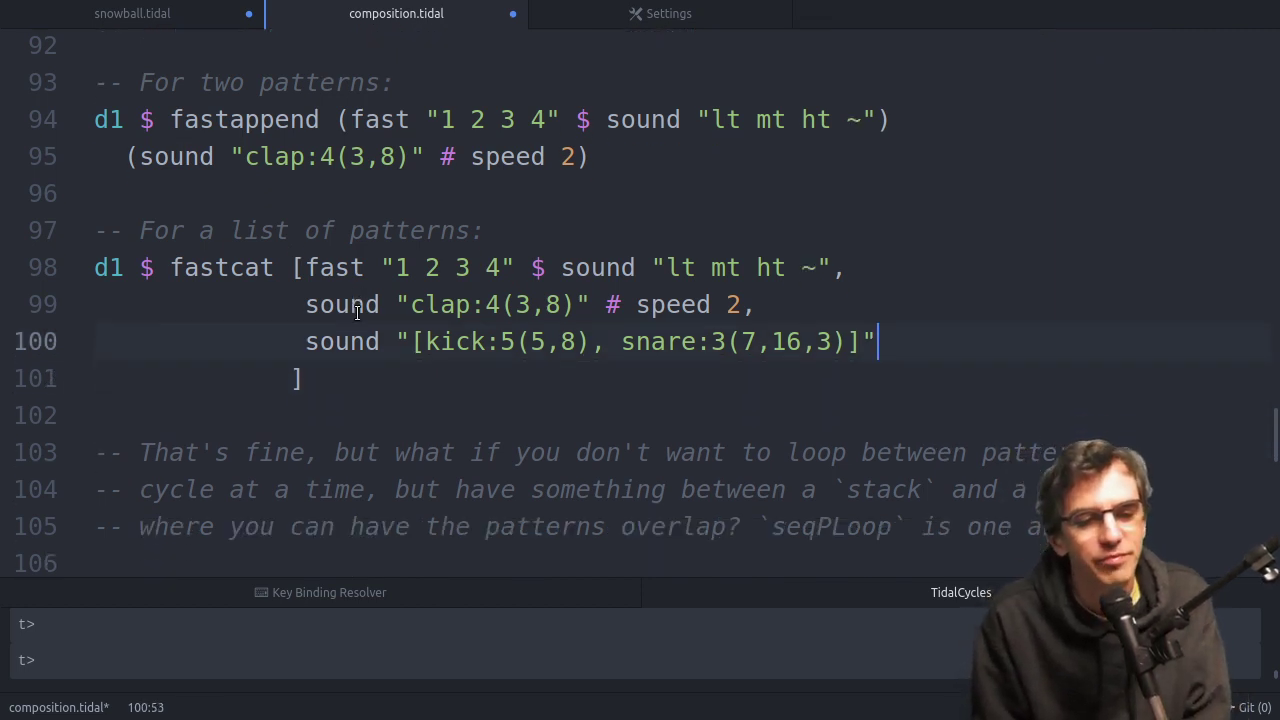
pyautogui.scroll(-3, 357, 313)
pyautogui.scroll(-2, 357, 313)
pyautogui.scroll(1, 357, 313)
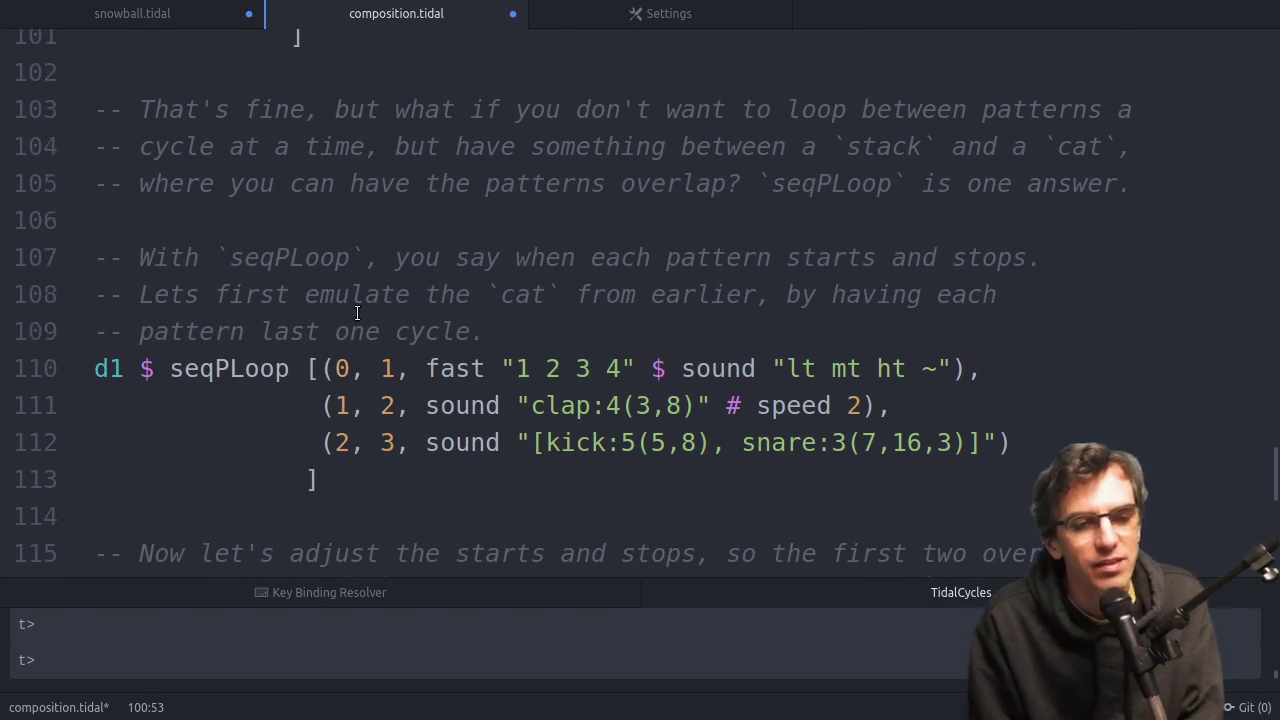
pyautogui.scroll(2, 357, 313)
pyautogui.scroll(4, 357, 313)
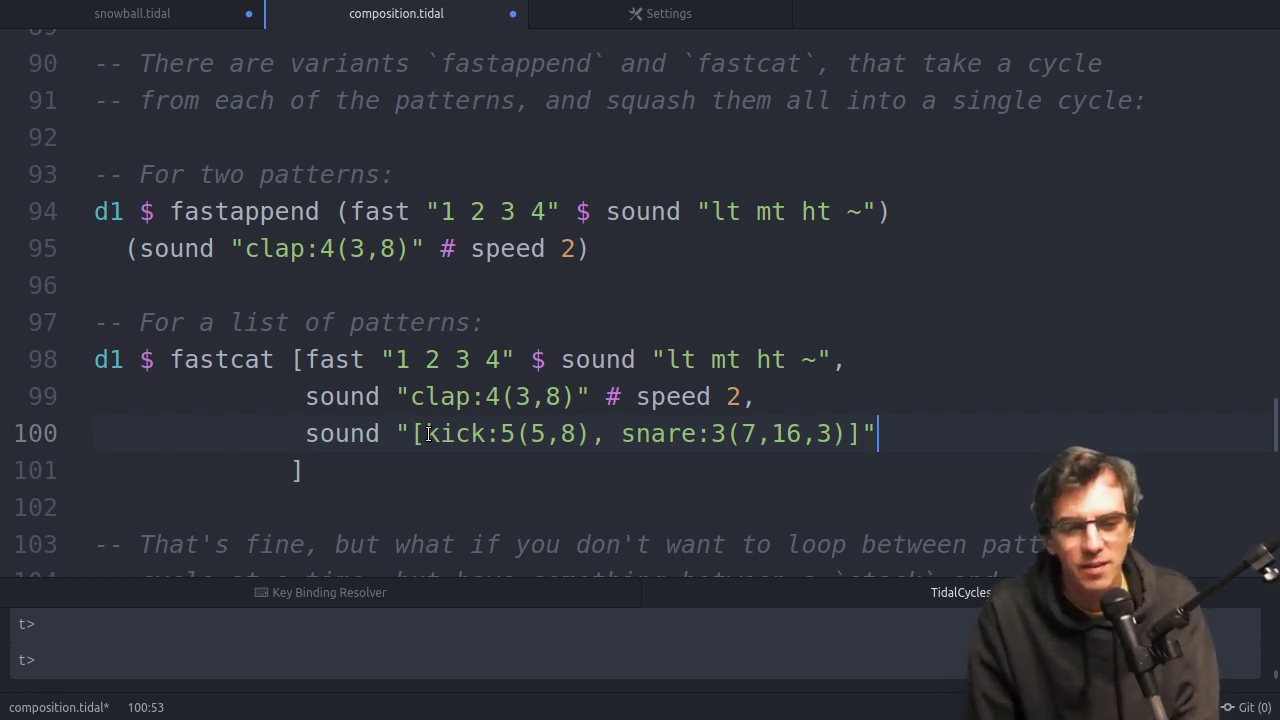
pyautogui.scroll(-5, 428, 433)
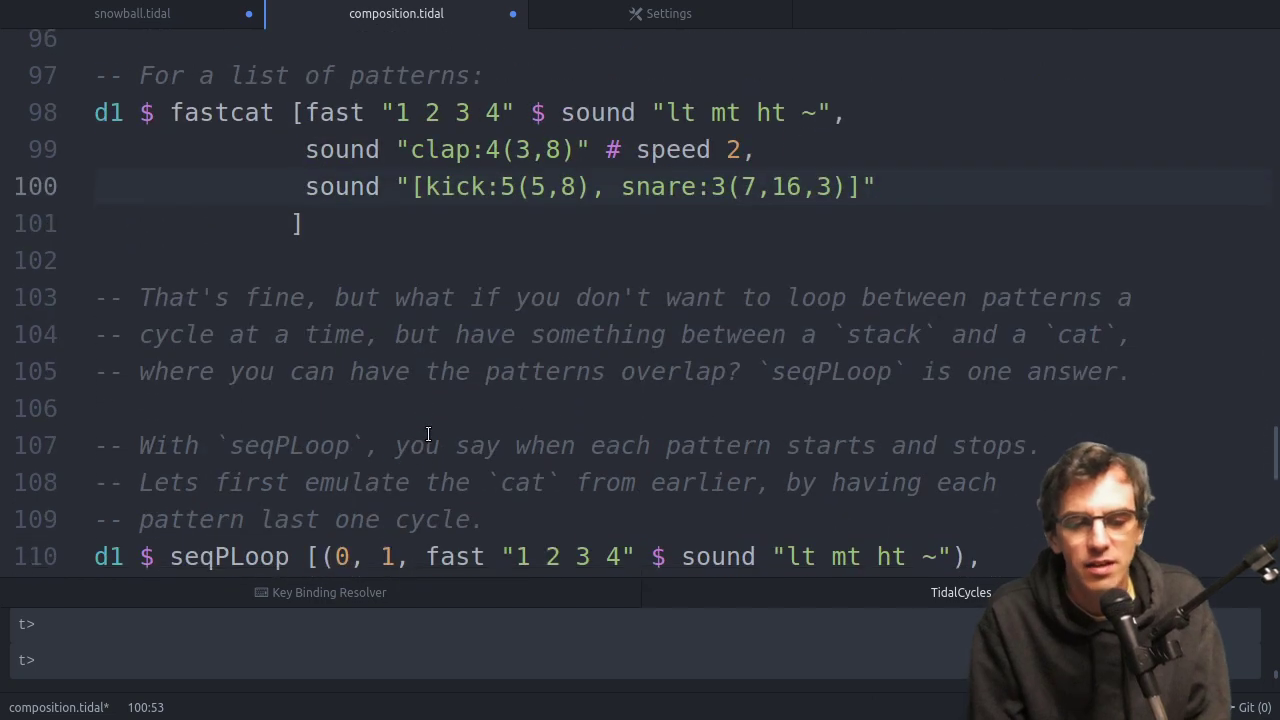
pyautogui.scroll(-3, 428, 433)
pyautogui.scroll(-2, 428, 433)
pyautogui.scroll(1, 428, 433)
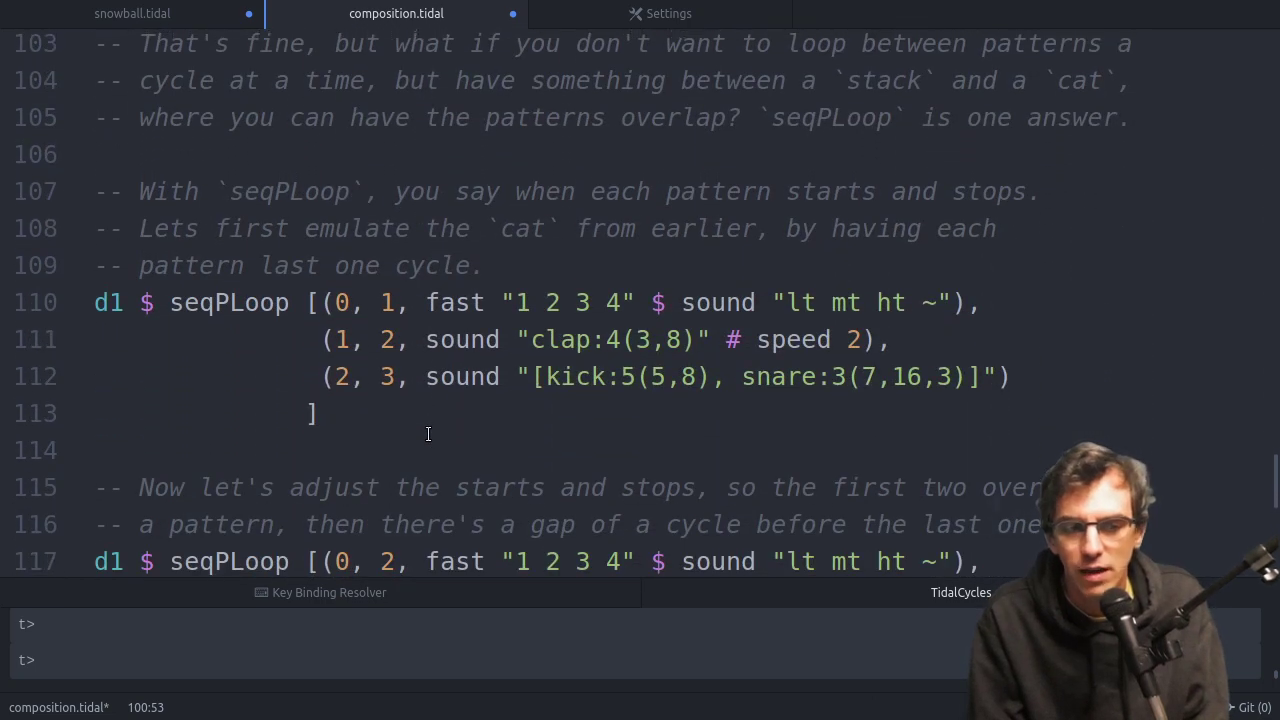
pyautogui.scroll(1, 428, 433)
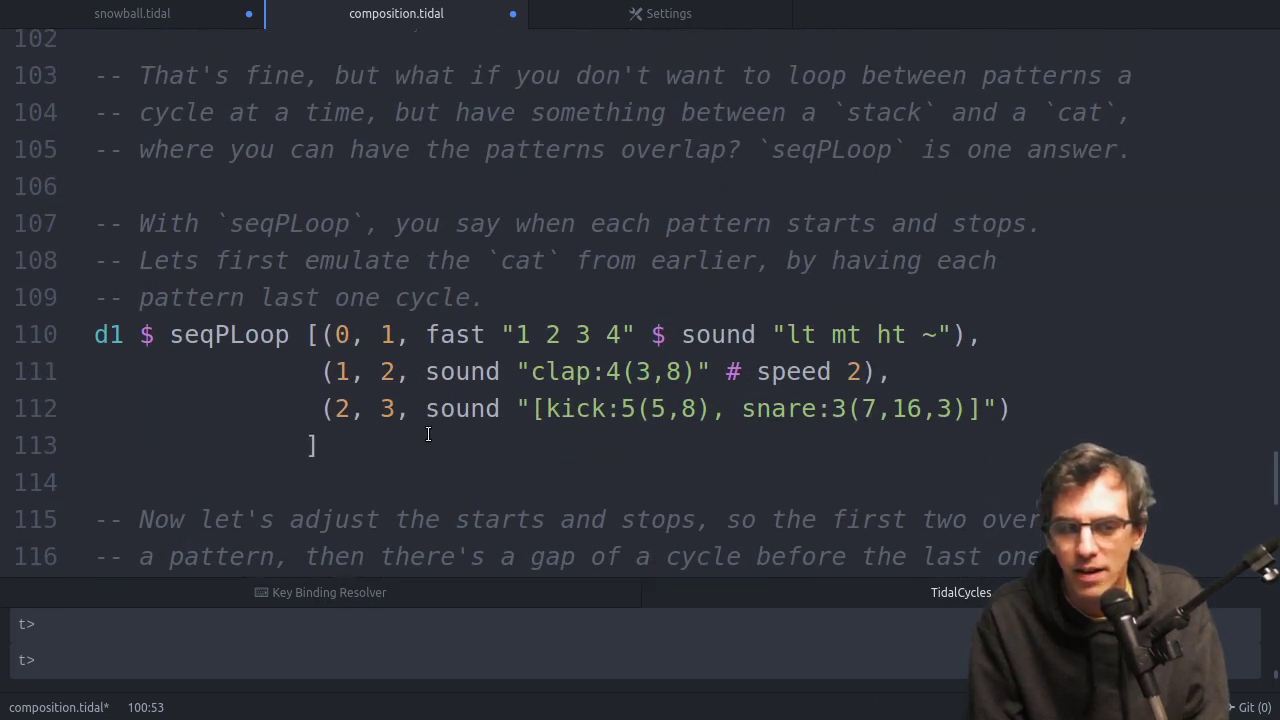
pyautogui.scroll(2, 428, 433)
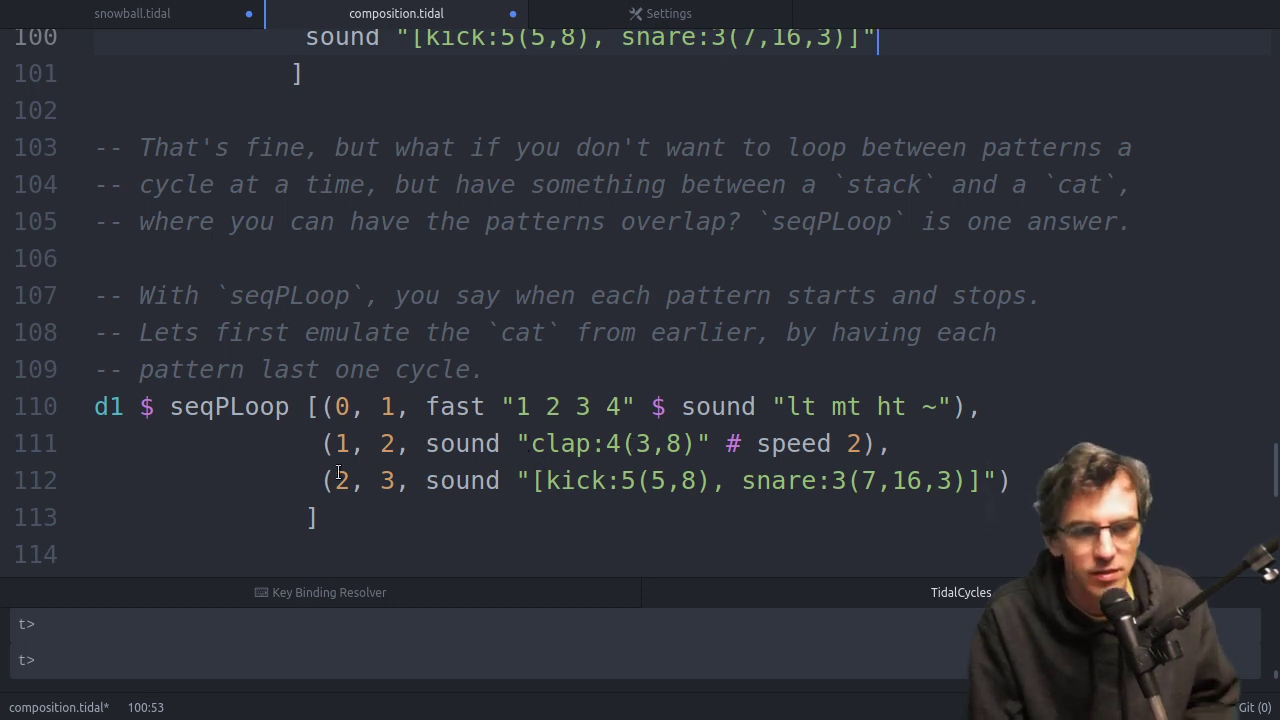
pyautogui.scroll(5, 421, 501)
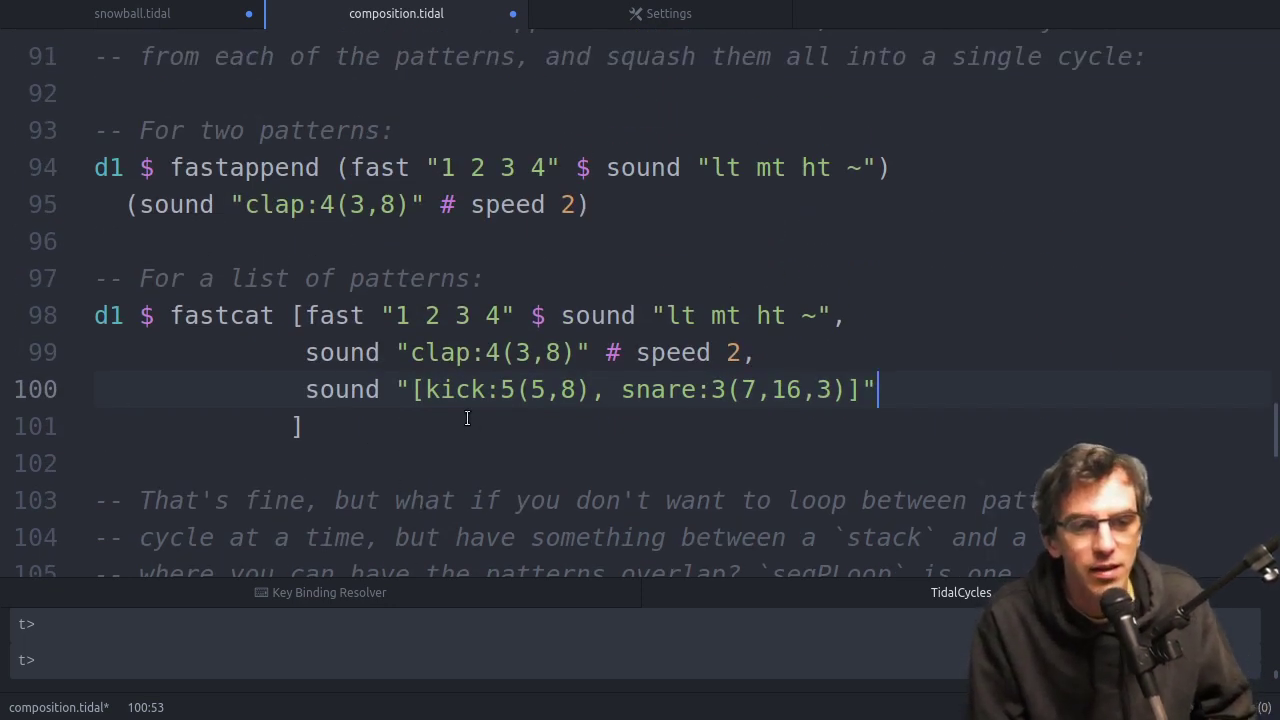
pyautogui.scroll(5, 271, 318)
pyautogui.scroll(2, 271, 318)
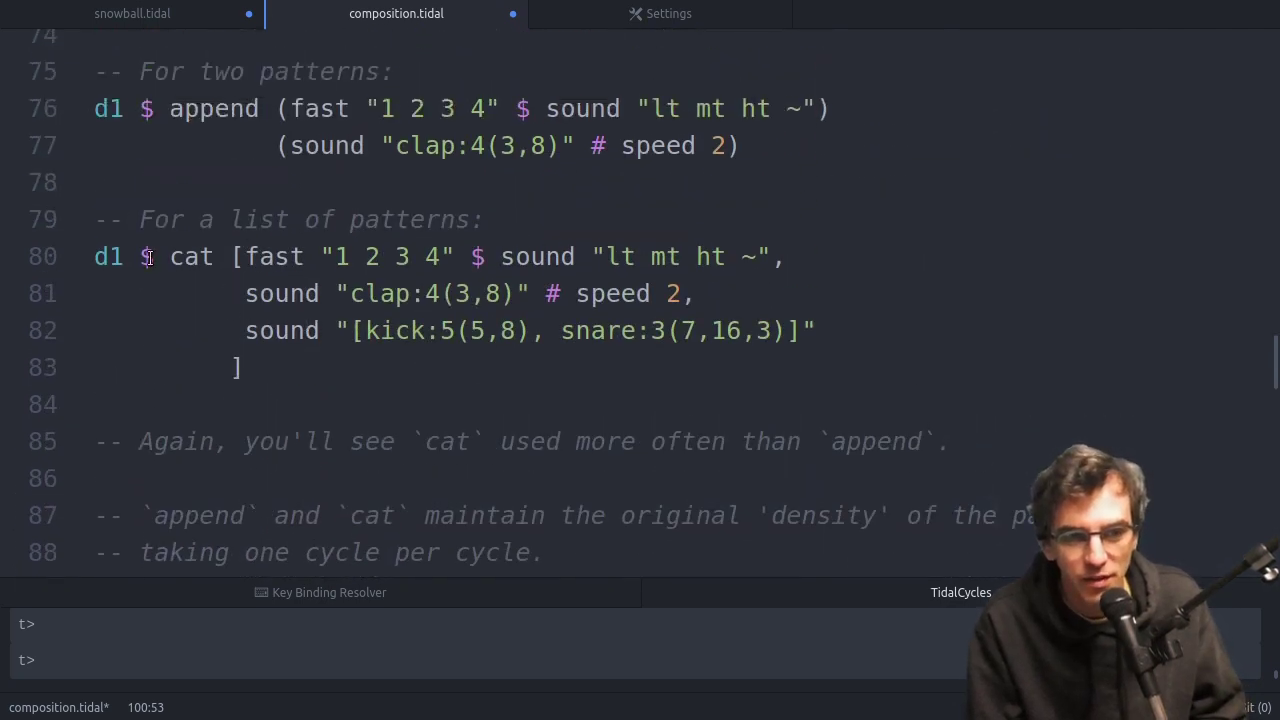
pyautogui.scroll(-6, 300, 358)
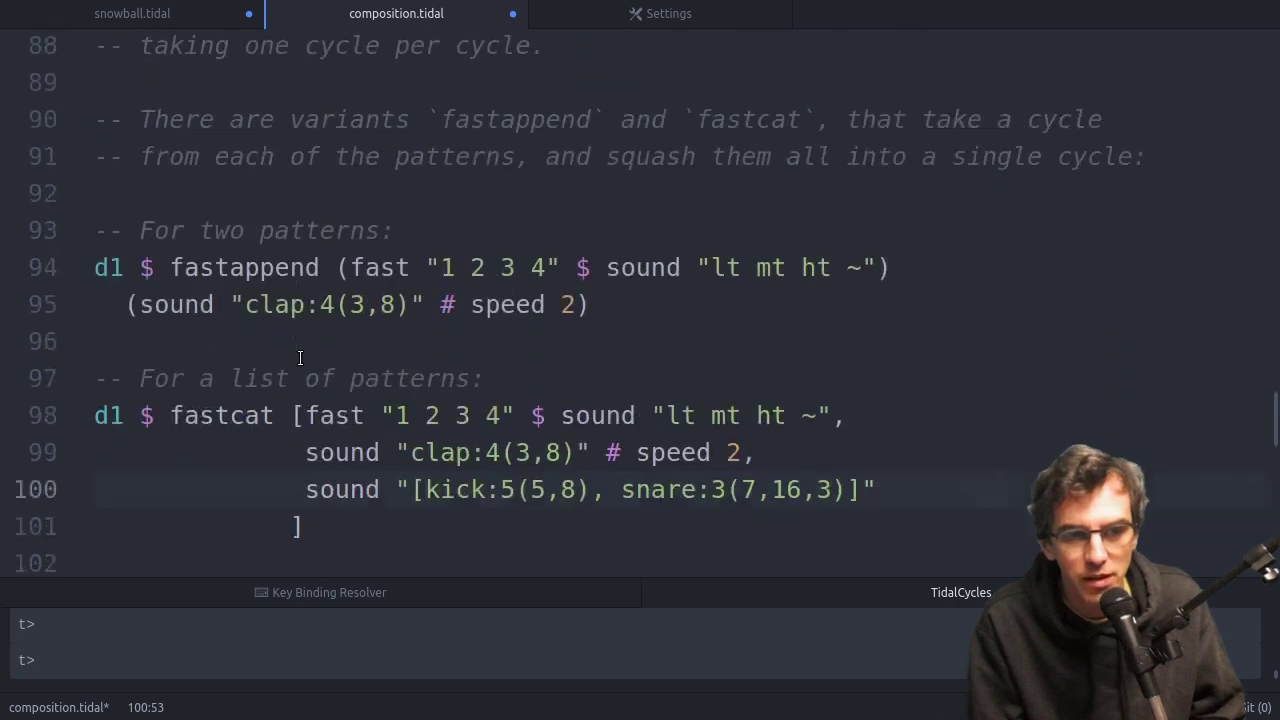
pyautogui.scroll(-4, 458, 281)
pyautogui.scroll(-2, 458, 281)
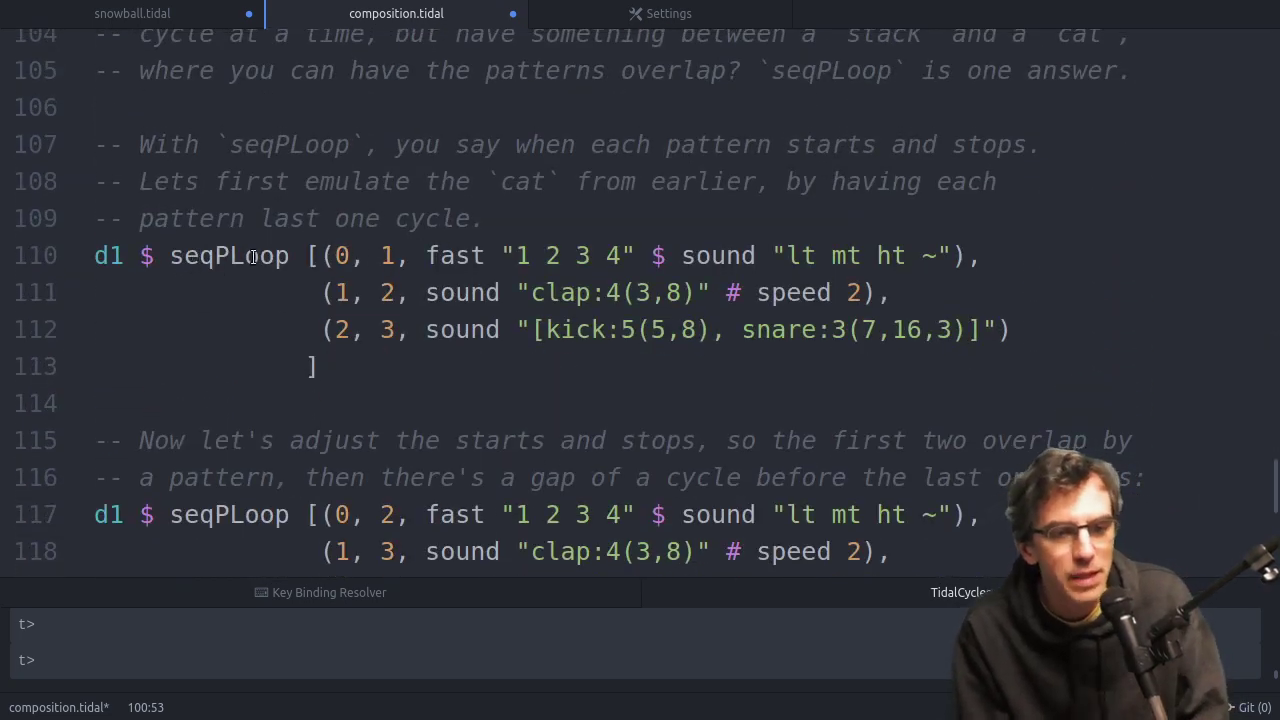
# Inspect the start and stop times of the three seqPLoop entries, from 0 to 3.
pyautogui.click(336, 256)
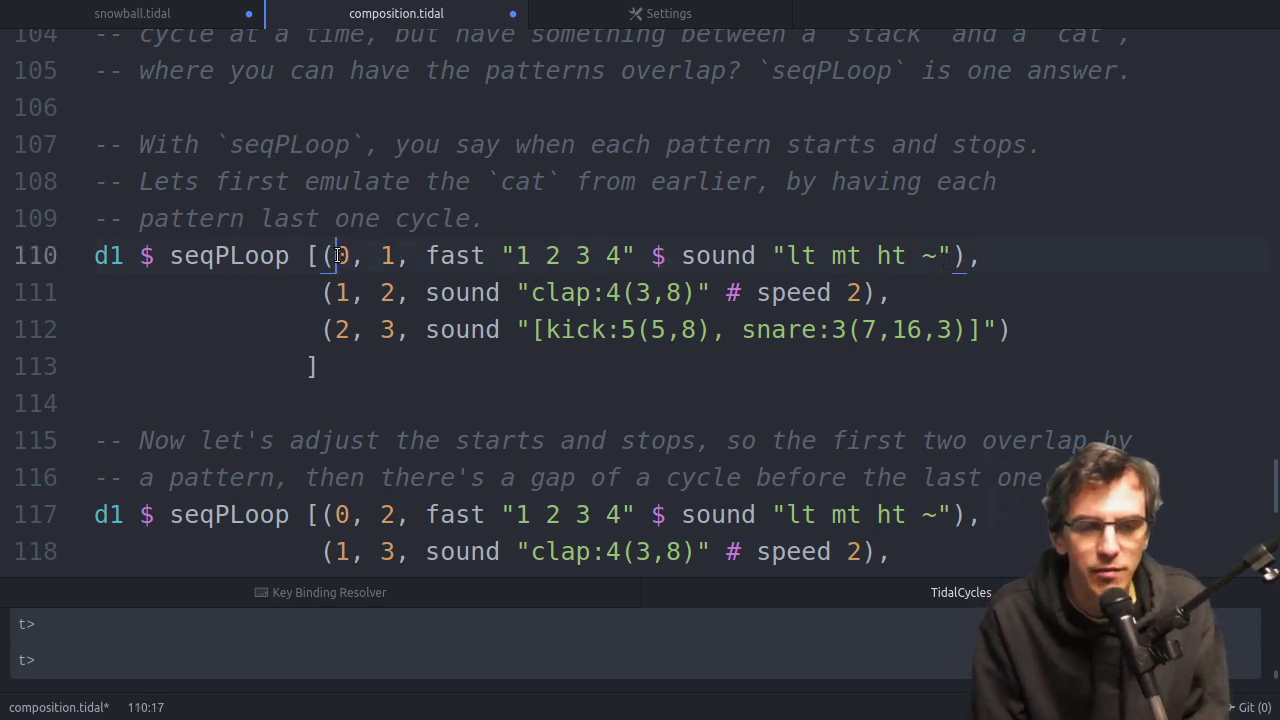
pyautogui.moveTo(336, 256); pyautogui.dragTo(350, 256)
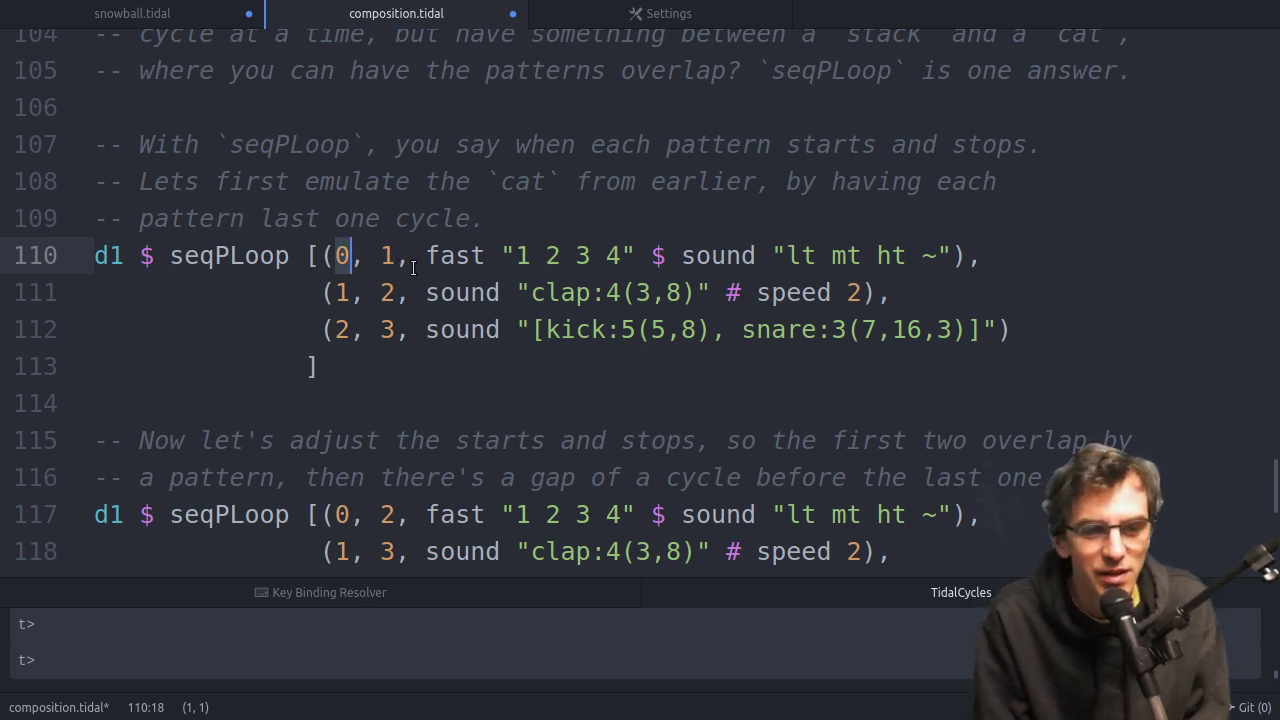
pyautogui.click(333, 294)
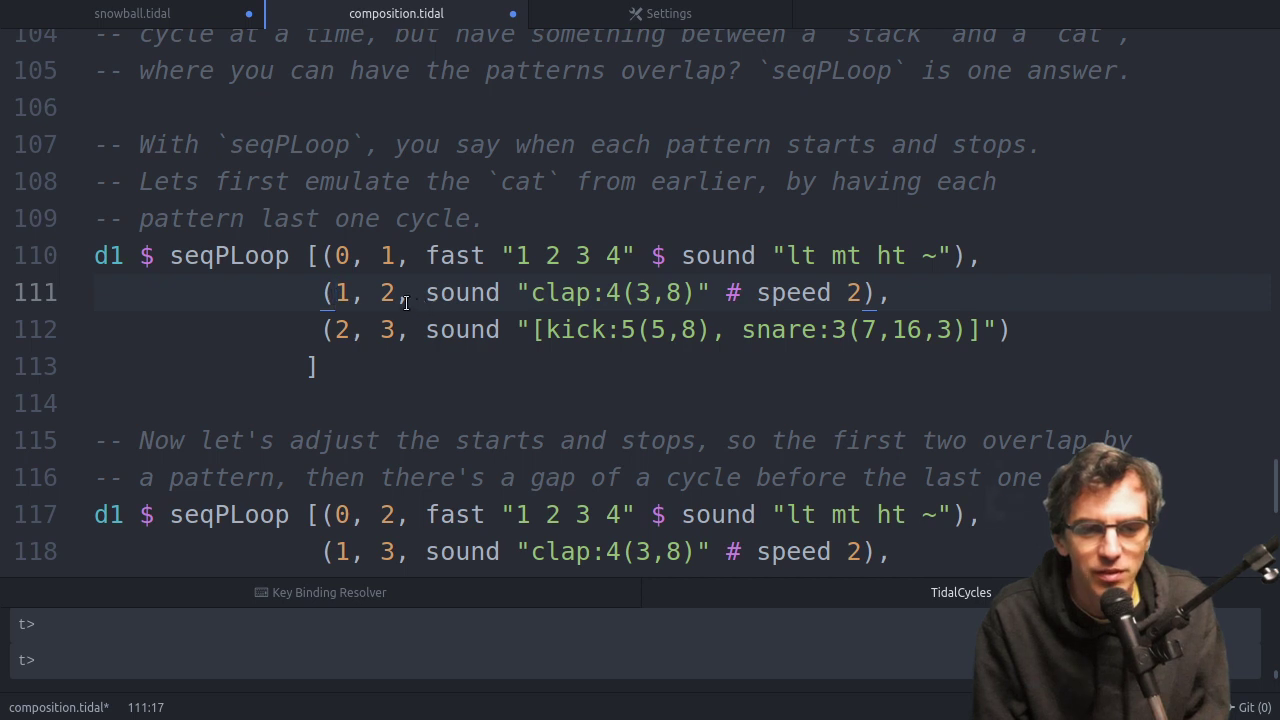
pyautogui.click(333, 330)
pyautogui.press('Right')
pyautogui.press('Right')
pyautogui.press('Right')
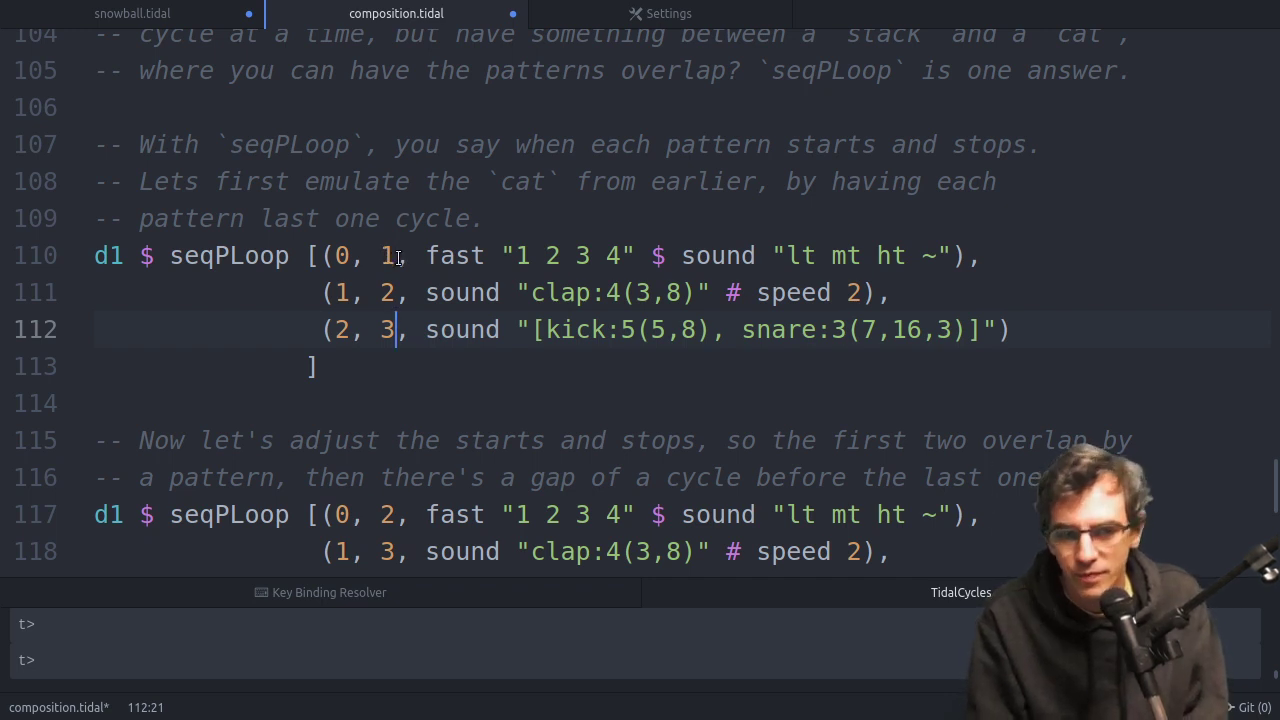
# Evaluate the first seqPLoop block with Ctrl+Enter.
pyautogui.click(398, 258)
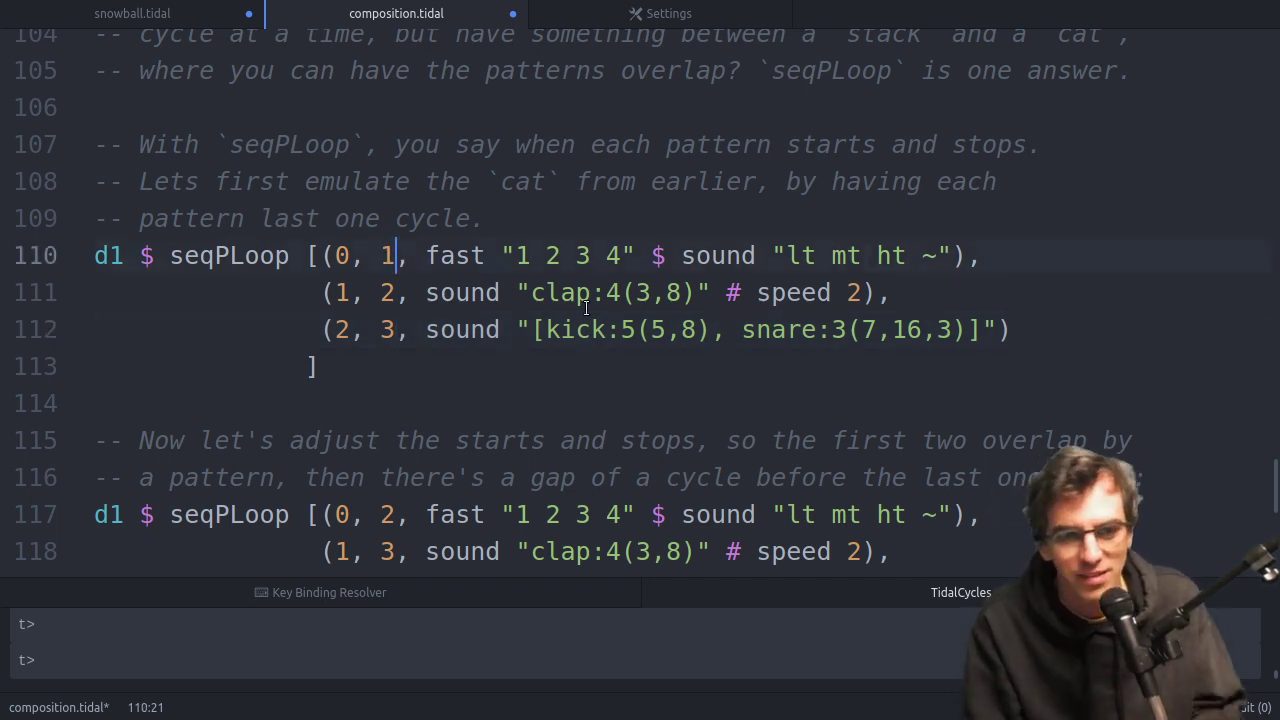
pyautogui.hotkey('ctrl', 'Return')
pyautogui.press('Up')
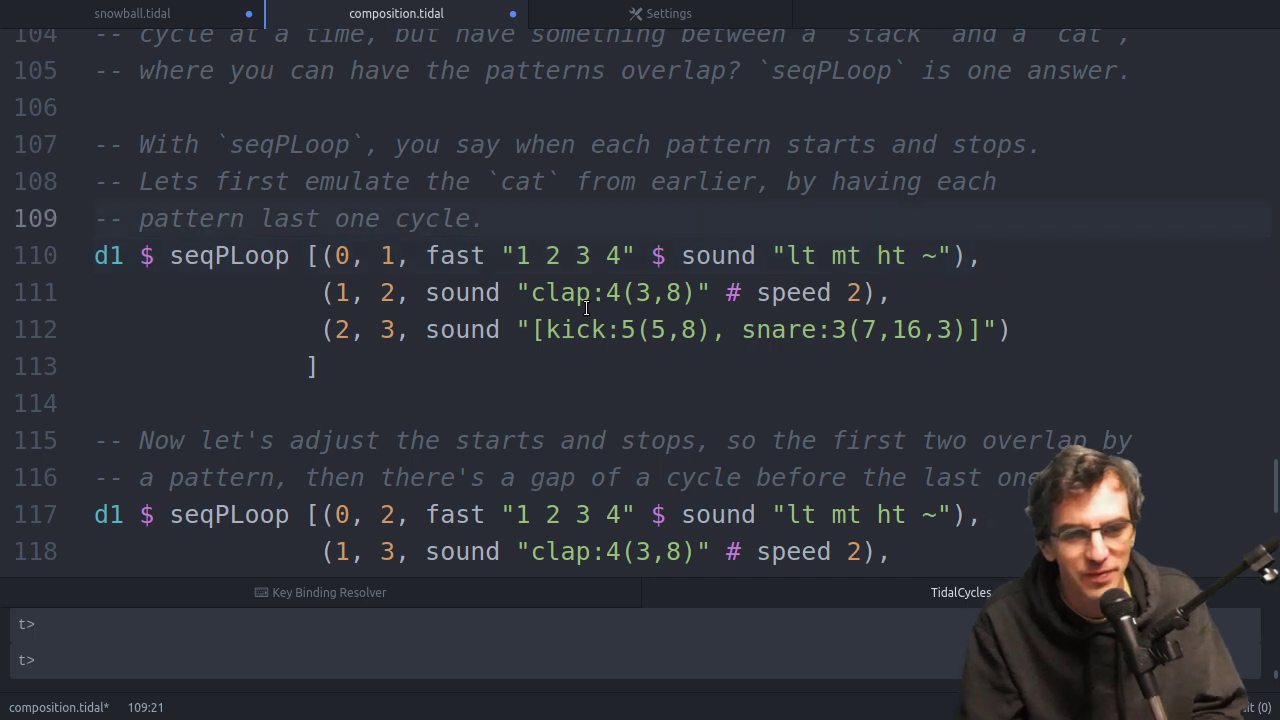
pyautogui.press('Down')
pyautogui.press('Down')
pyautogui.press('Down')
pyautogui.press('Down')
pyautogui.press('Down')
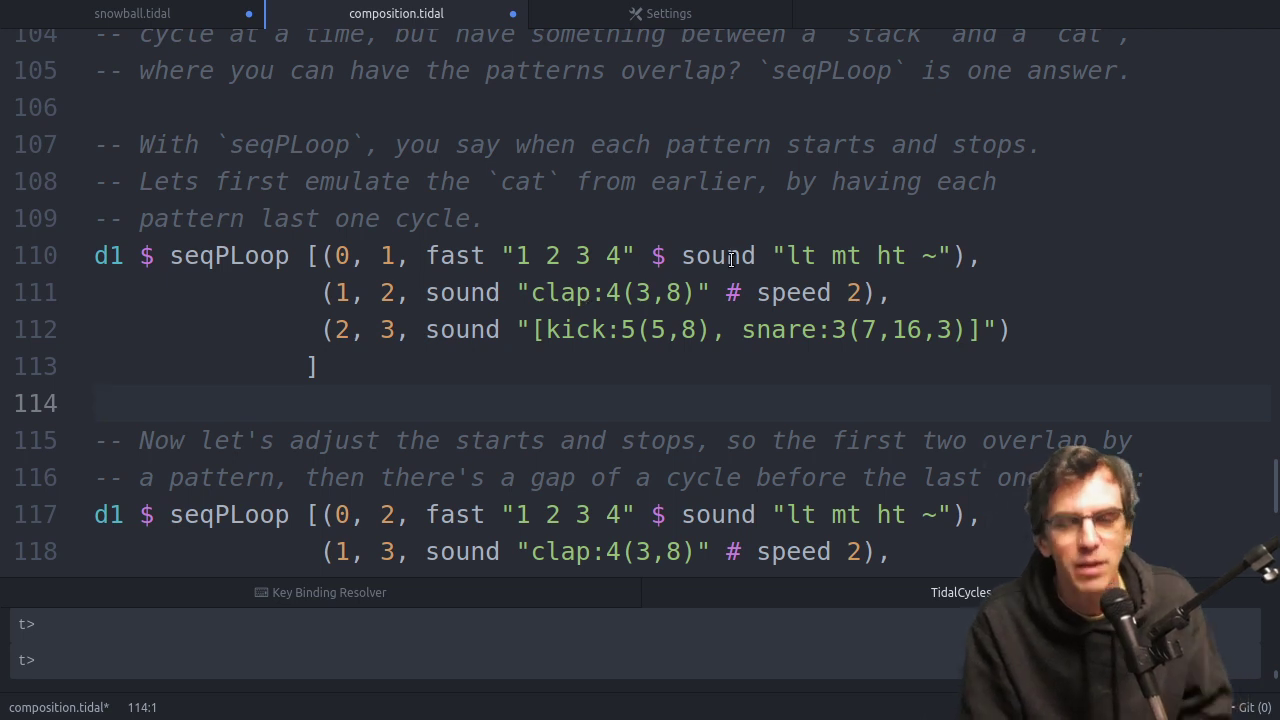
pyautogui.scroll(-1, 731, 259)
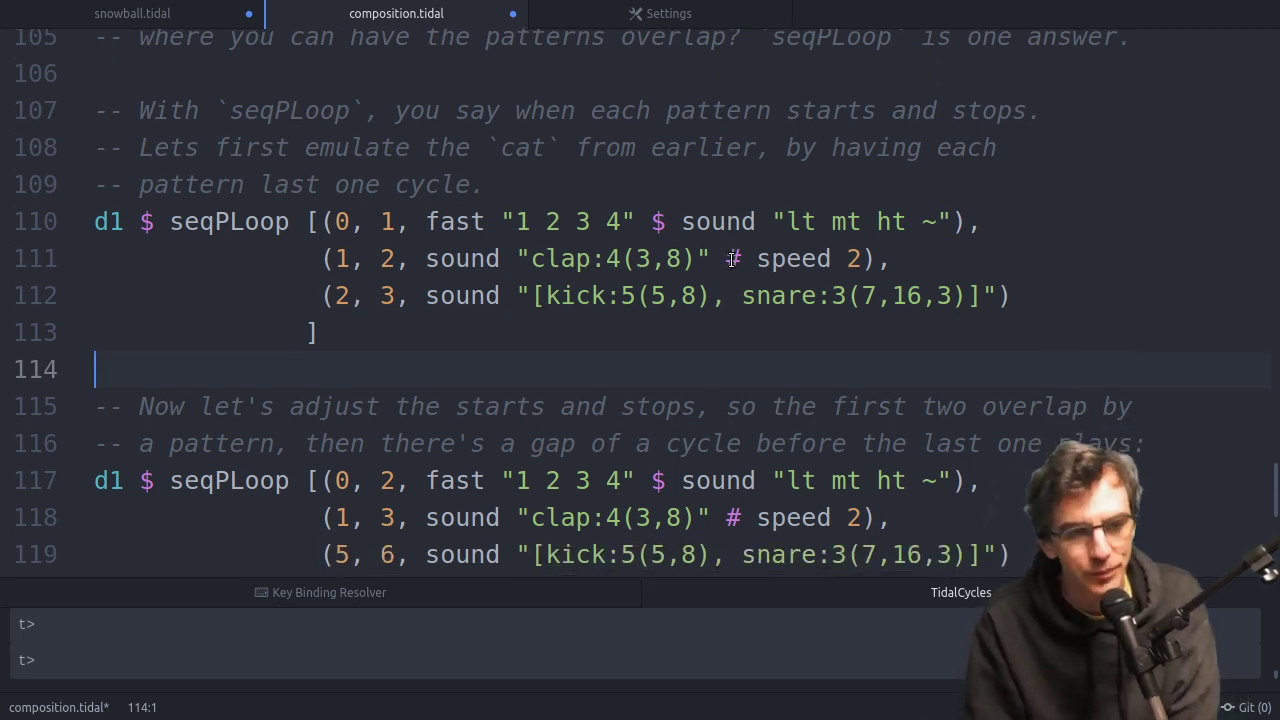
pyautogui.scroll(-2, 731, 259)
pyautogui.scroll(-2, 731, 260)
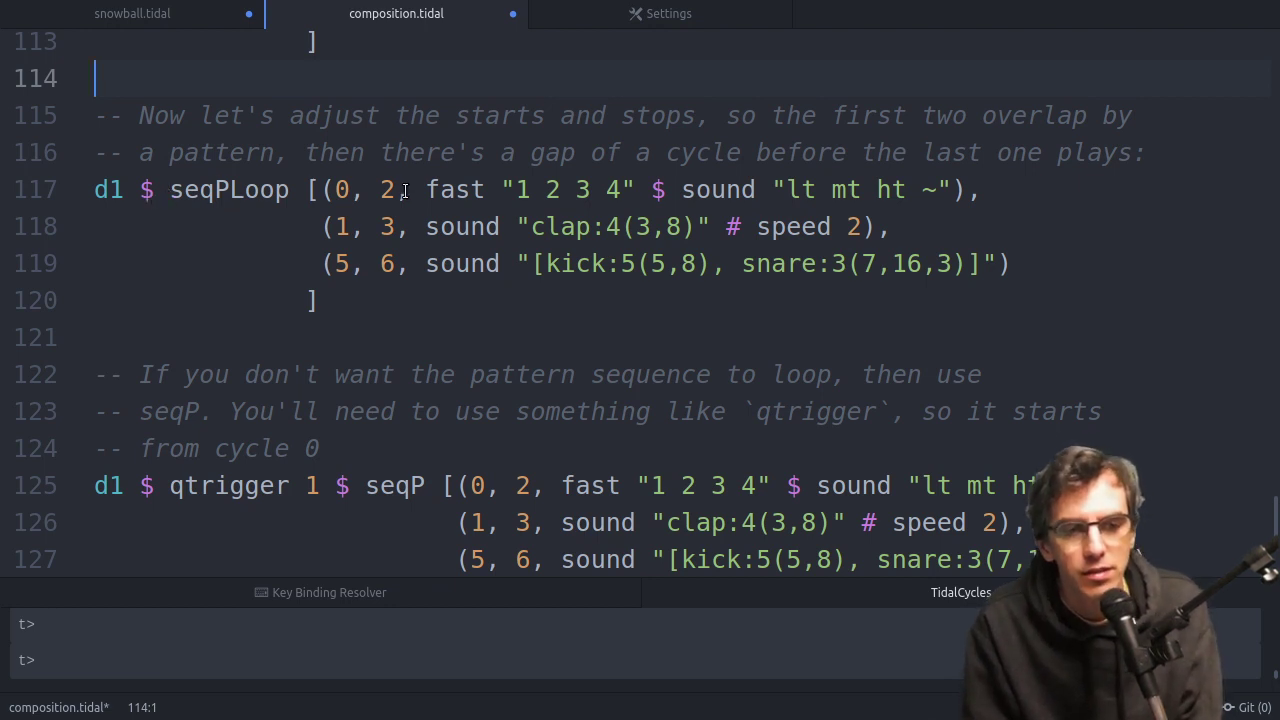
pyautogui.doubleClick(343, 191)
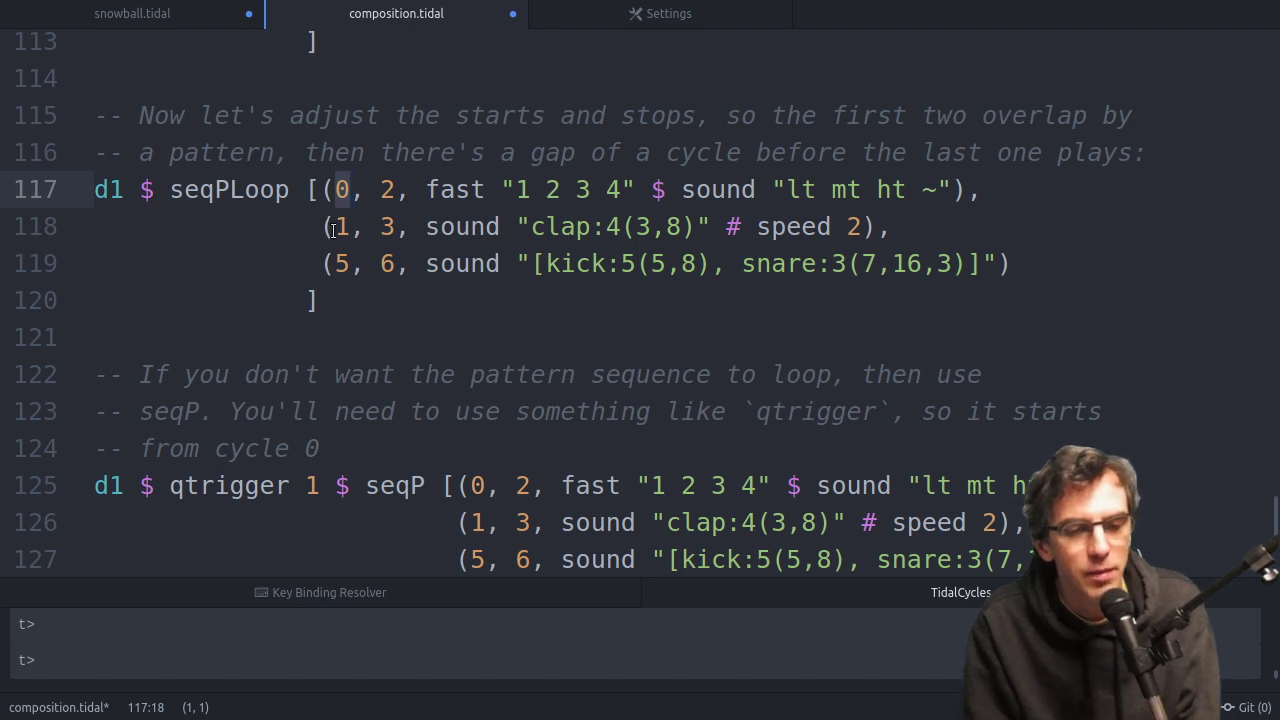
pyautogui.click(387, 226)
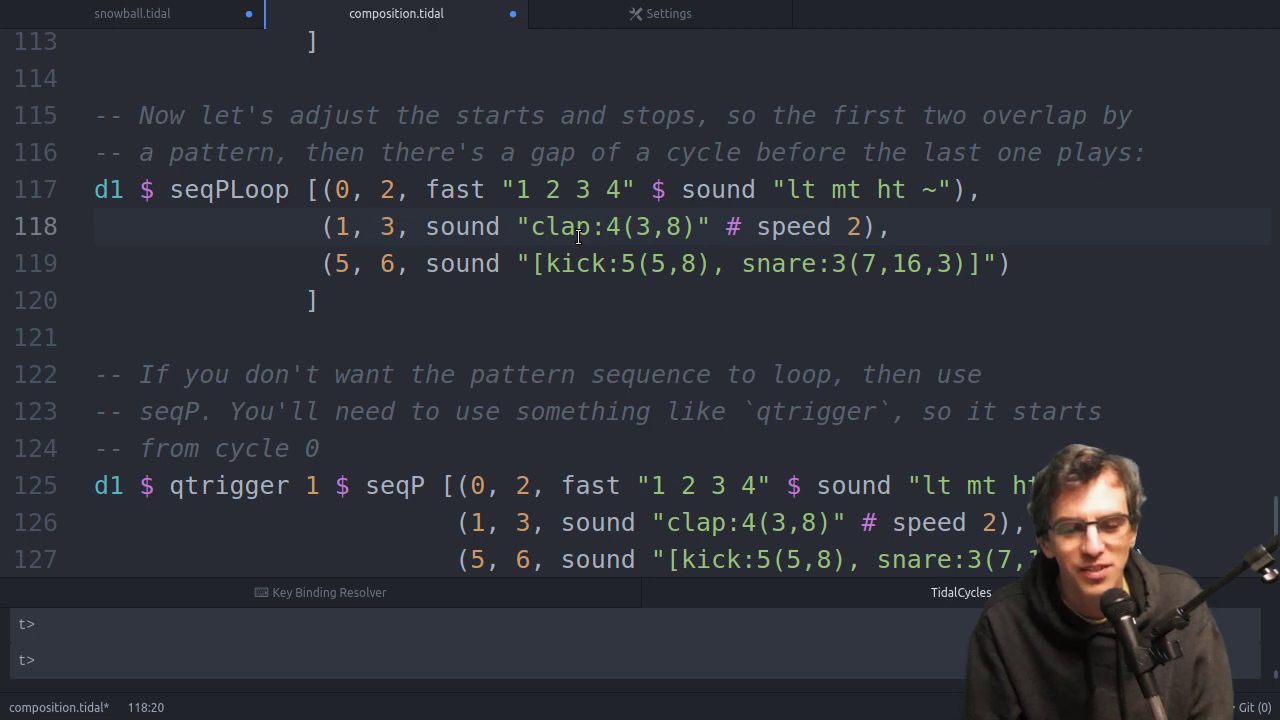
pyautogui.click(463, 320)
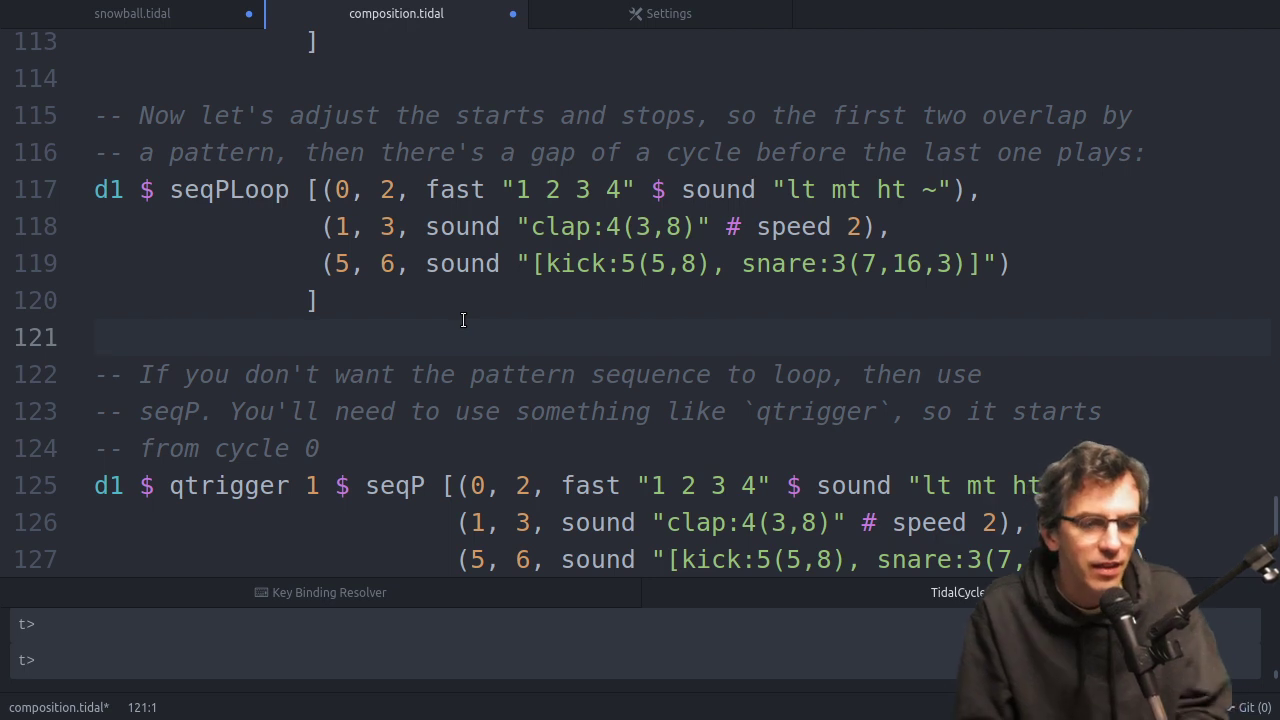
# Change the first pattern's stop time from 2 to 1.5.
pyautogui.click(405, 200)
pyautogui.press('BackSpace')
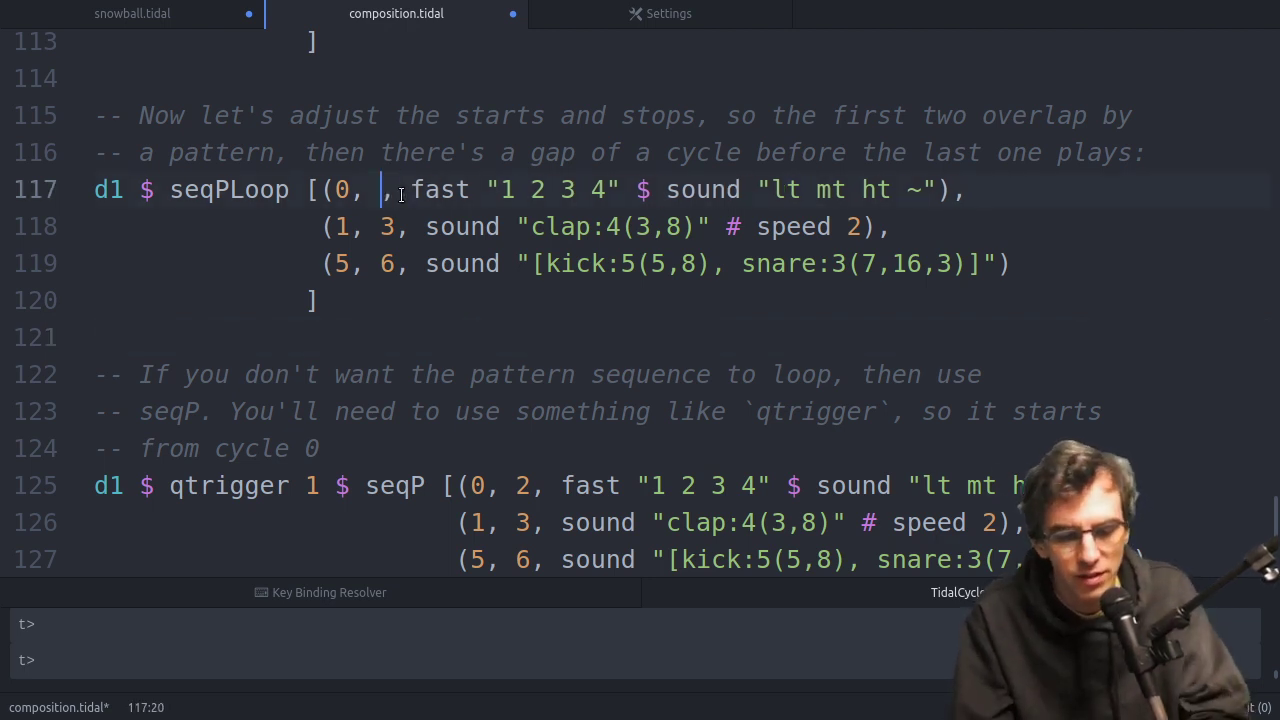
pyautogui.write('1.5')
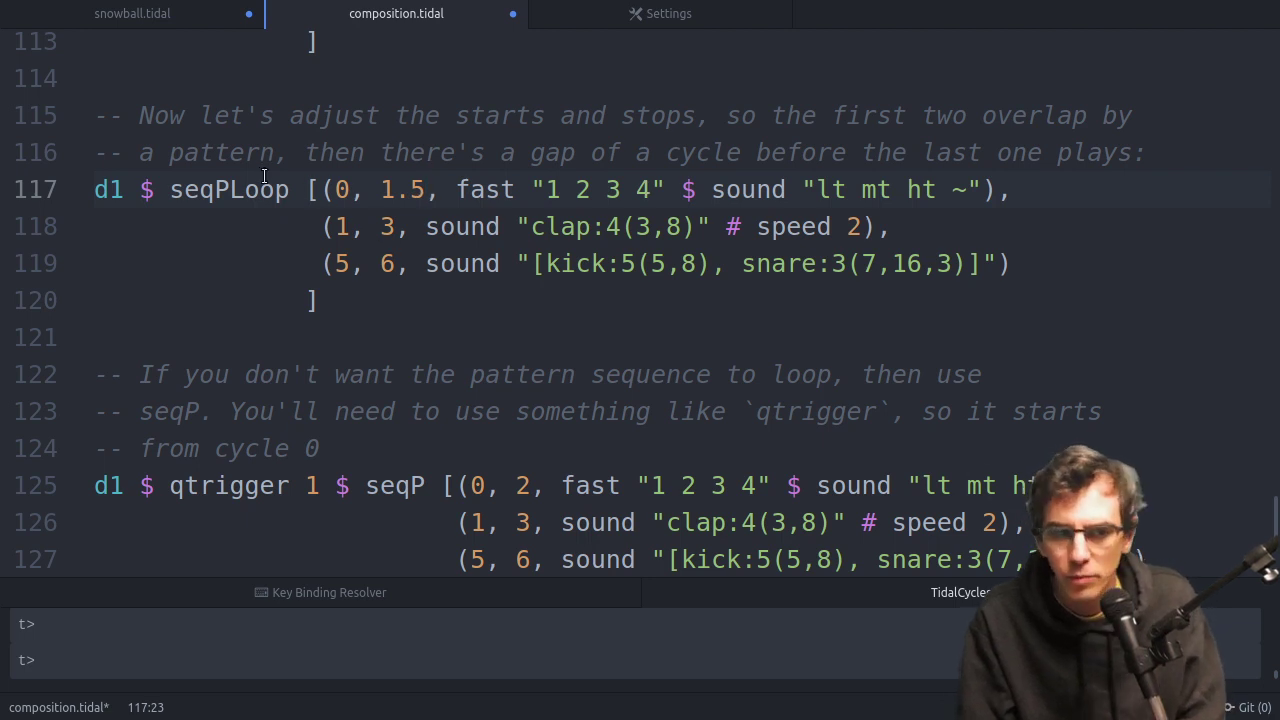
# Cut the kick-snare entry and paste it above the clap entry.
pyautogui.click(388, 272)
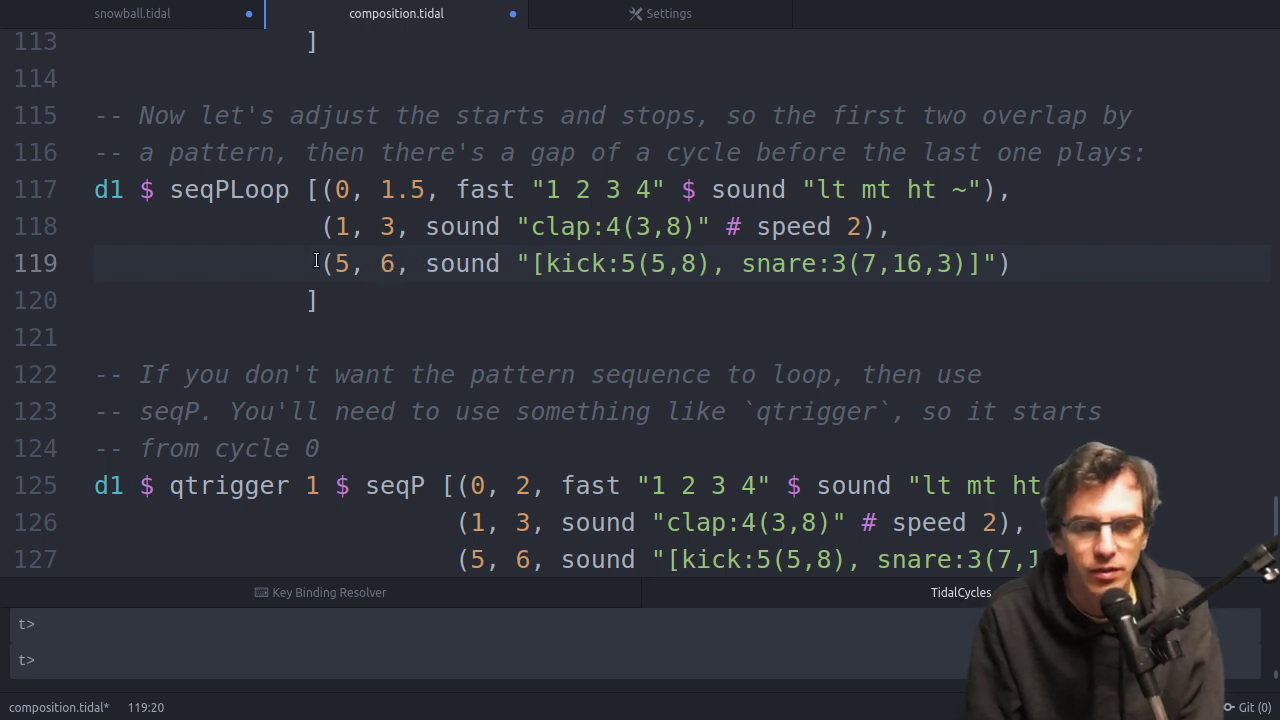
pyautogui.press('End')
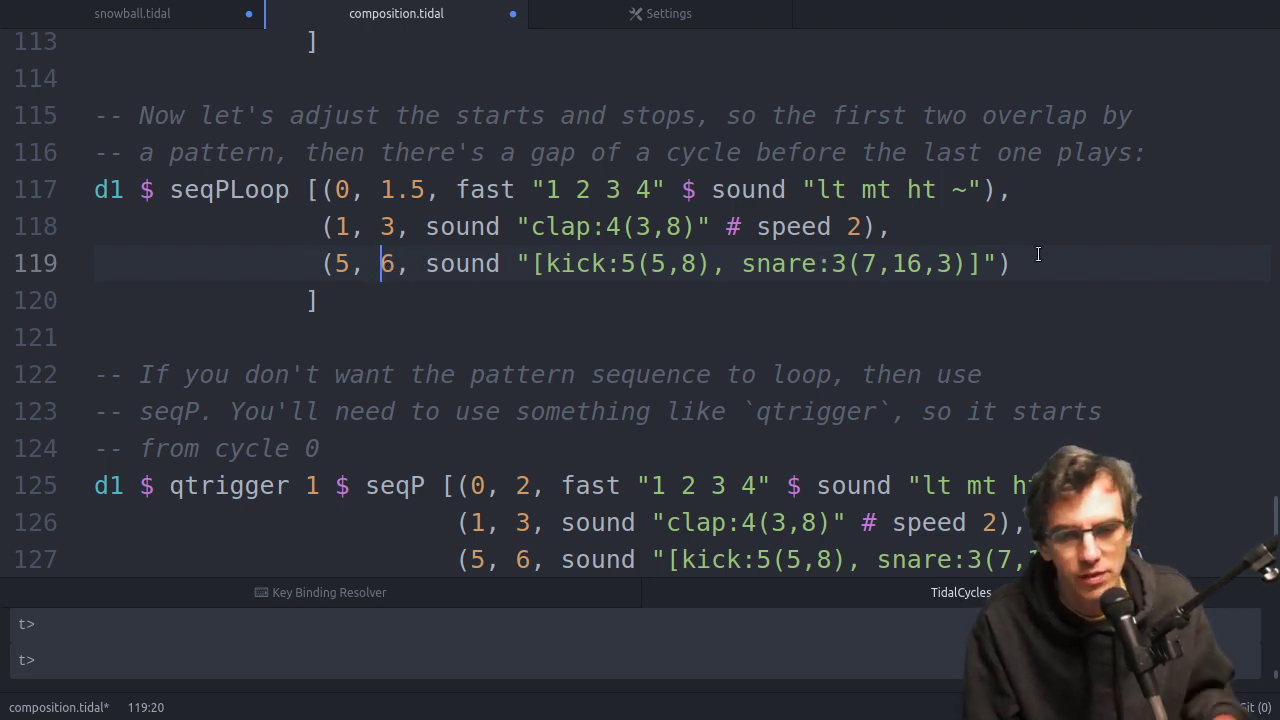
pyautogui.press('Right')
pyautogui.press('Up')
pyautogui.hotkey('ctrl', 'x')
pyautogui.press('Up')
pyautogui.hotkey('ctrl', 'v')
pyautogui.press('Up')
pyautogui.press('Up')
pyautogui.press('Down')
# Fix the commas and indentation of the reordered seqPLoop entries.
pyautogui.write(',')
pyautogui.press('Down')
pyautogui.press('End')
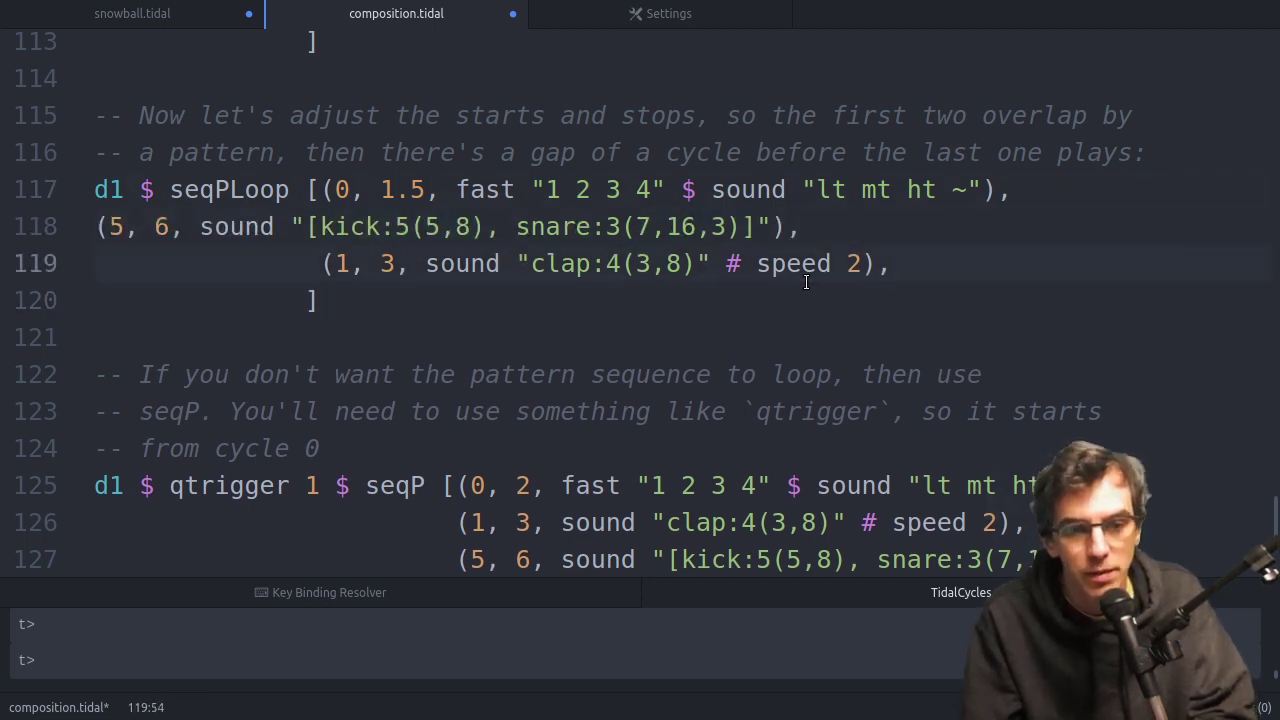
pyautogui.press('BackSpace')
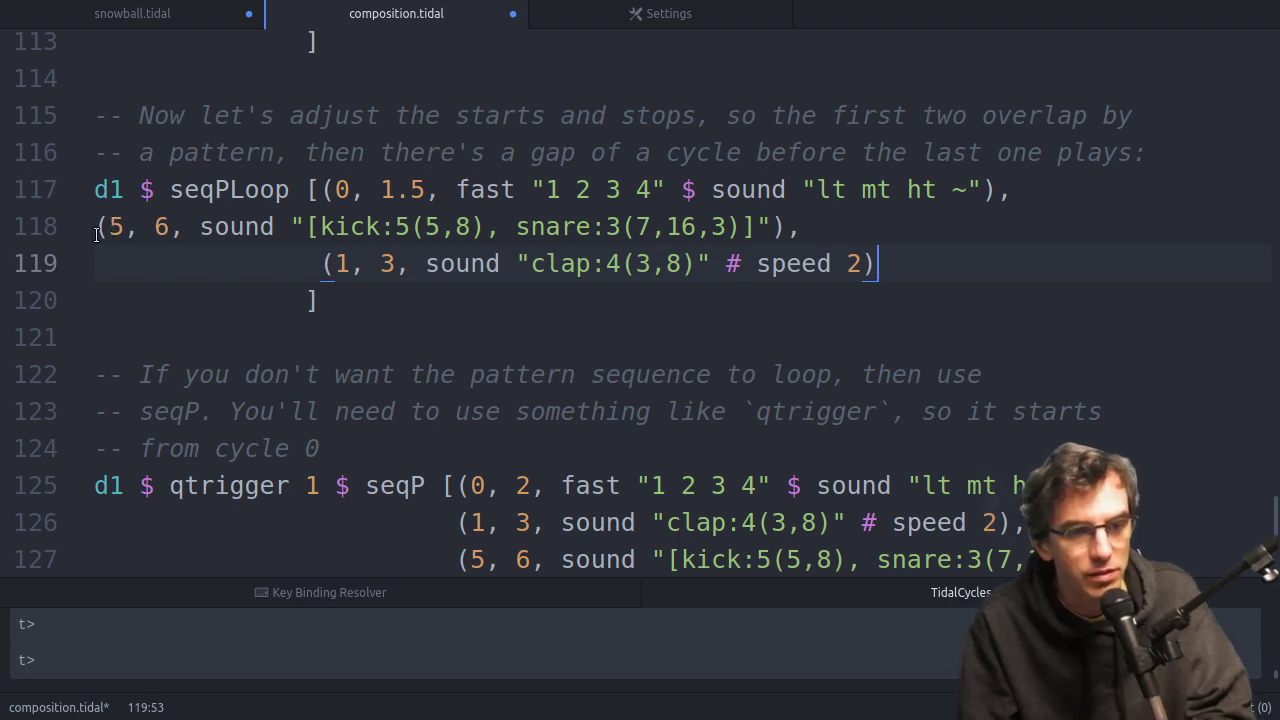
pyautogui.click(97, 230)
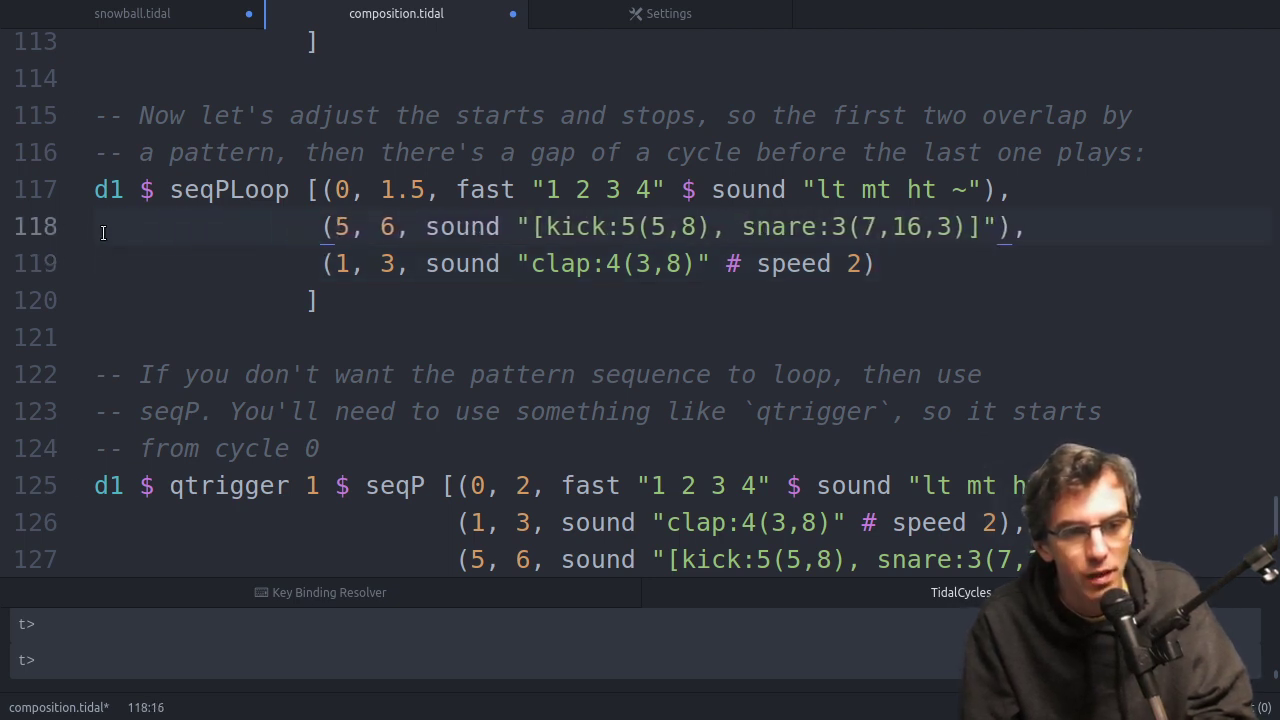
pyautogui.press('Down')
pyautogui.press('Down')
pyautogui.press('Down')
pyautogui.press('Down')
pyautogui.press('Home')
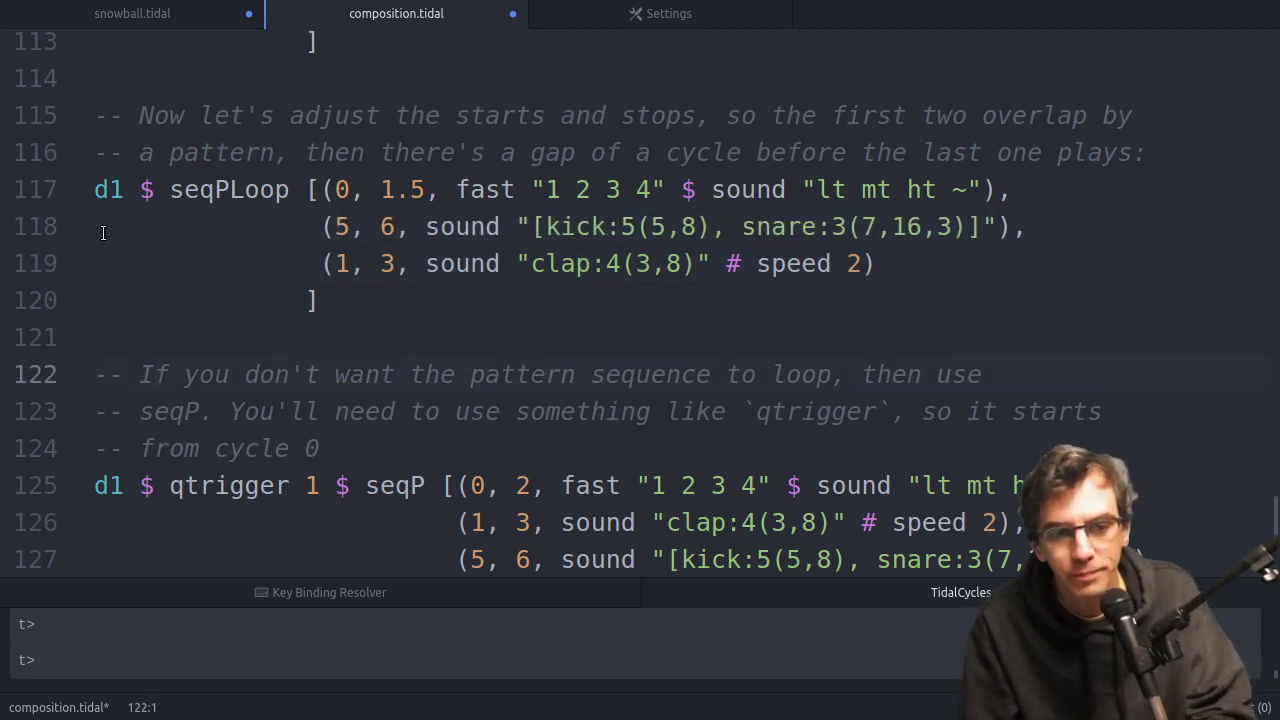
pyautogui.press('Up')
pyautogui.press('Down')
# Replace the first entry's inline drum pattern with the name florence.
pyautogui.scroll(2, 103, 233)
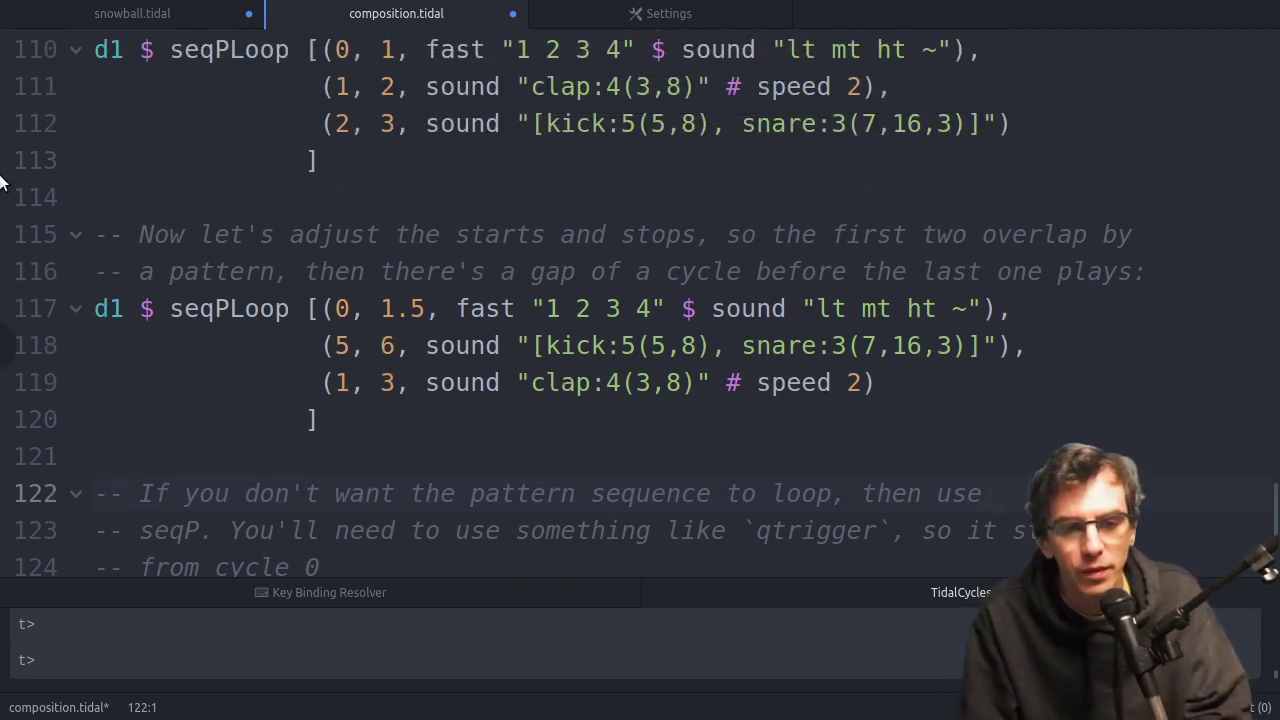
pyautogui.click(466, 310)
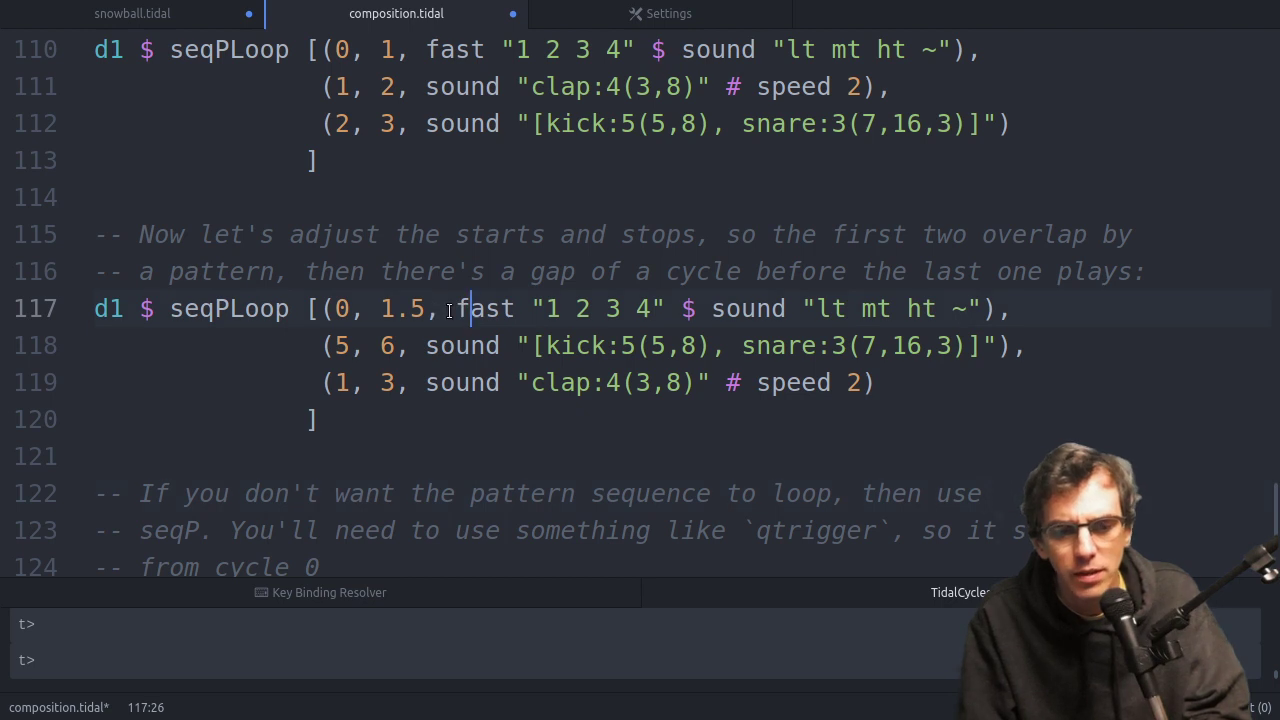
pyautogui.moveTo(449, 311); pyautogui.dragTo(987, 312)
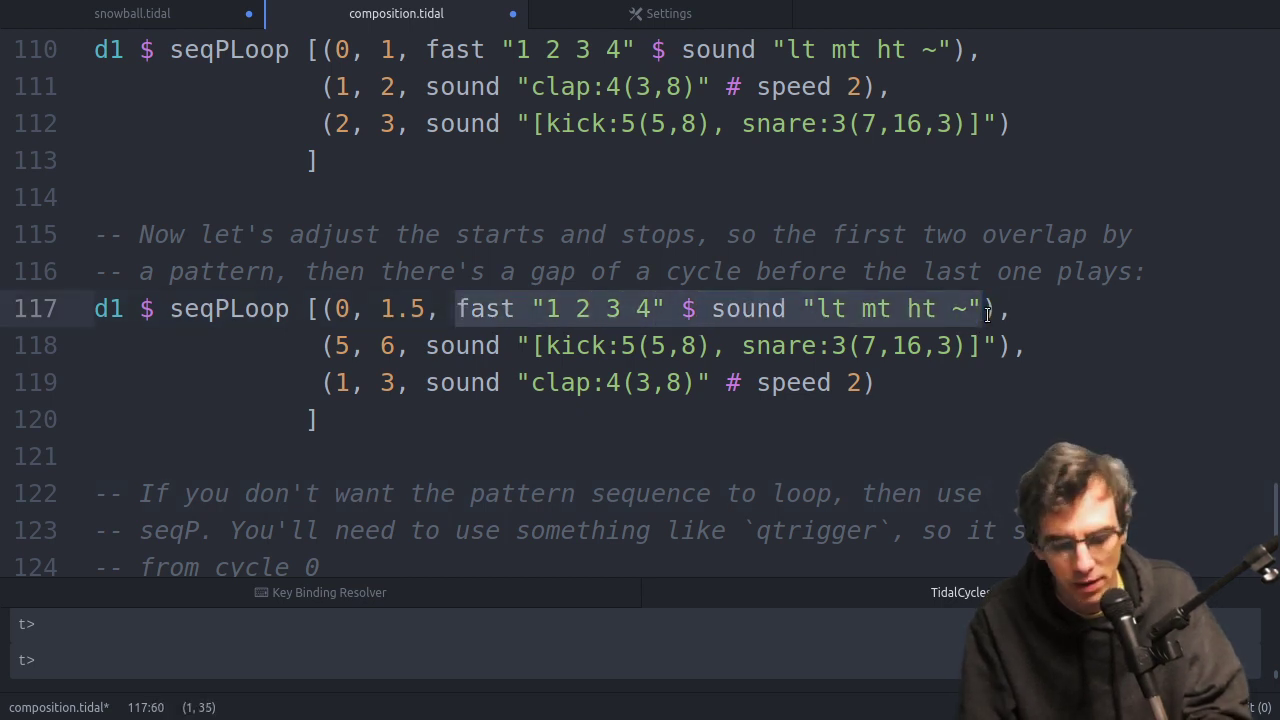
pyautogui.press('BackSpace')
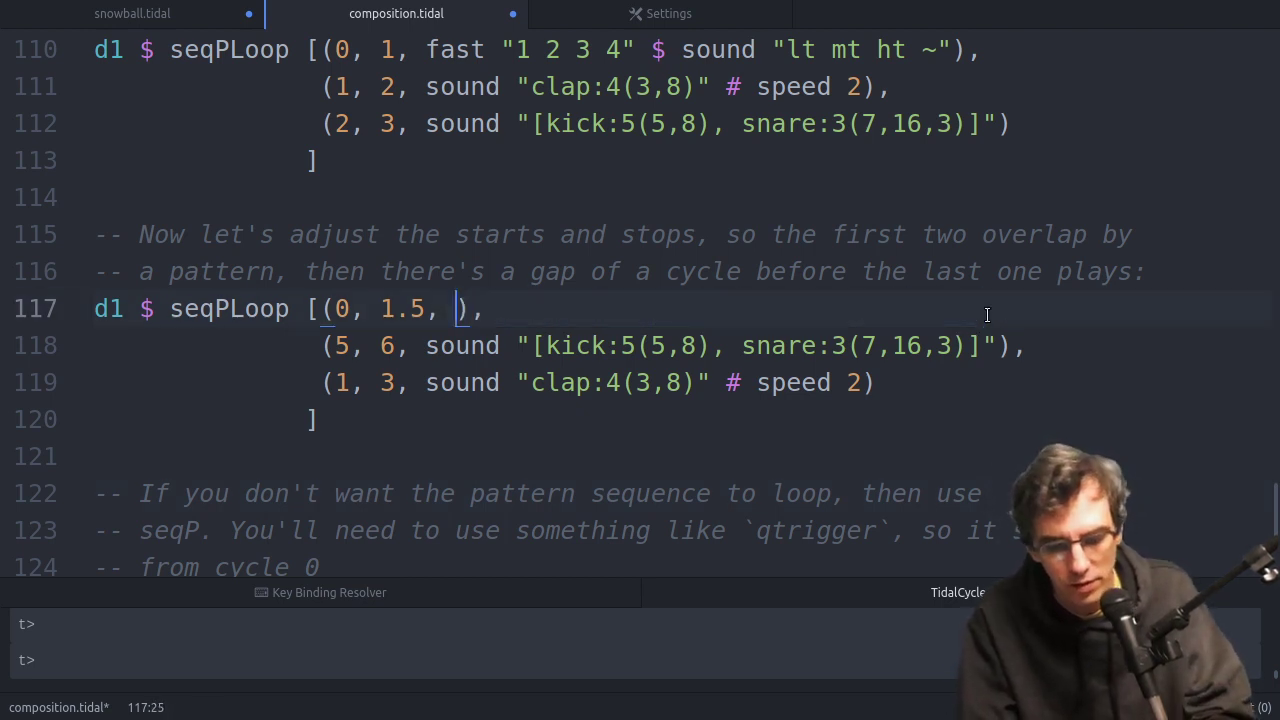
pyautogui.write('florence')
# Define let florence = fast "1 2 3 4" $ sound "lt mt ht ~" above the block.
pyautogui.press('Home')
pyautogui.press('Return')
pyautogui.press('Return')
pyautogui.press('Up')
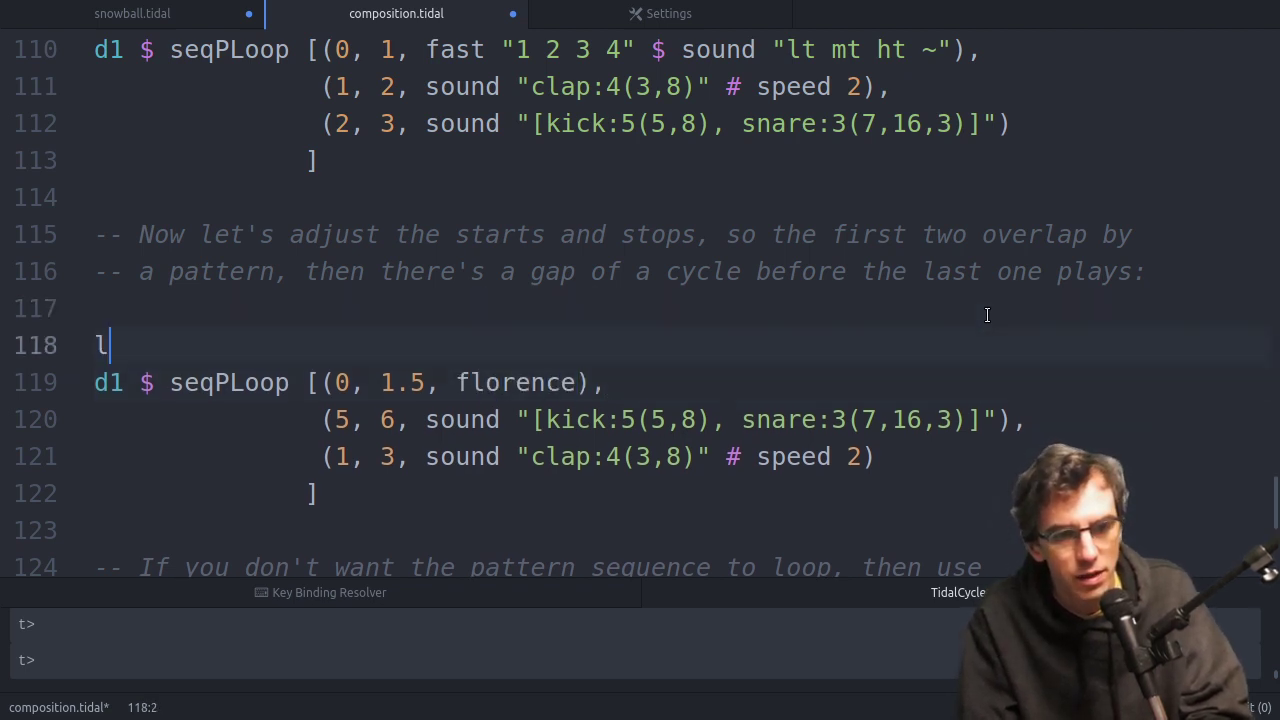
pyautogui.write('et florence =')
pyautogui.hotkey('ctrl', 'v')
pyautogui.press('Return')
pyautogui.press('Up')
pyautogui.press('Down')
pyautogui.press('Down')
pyautogui.press('Up')
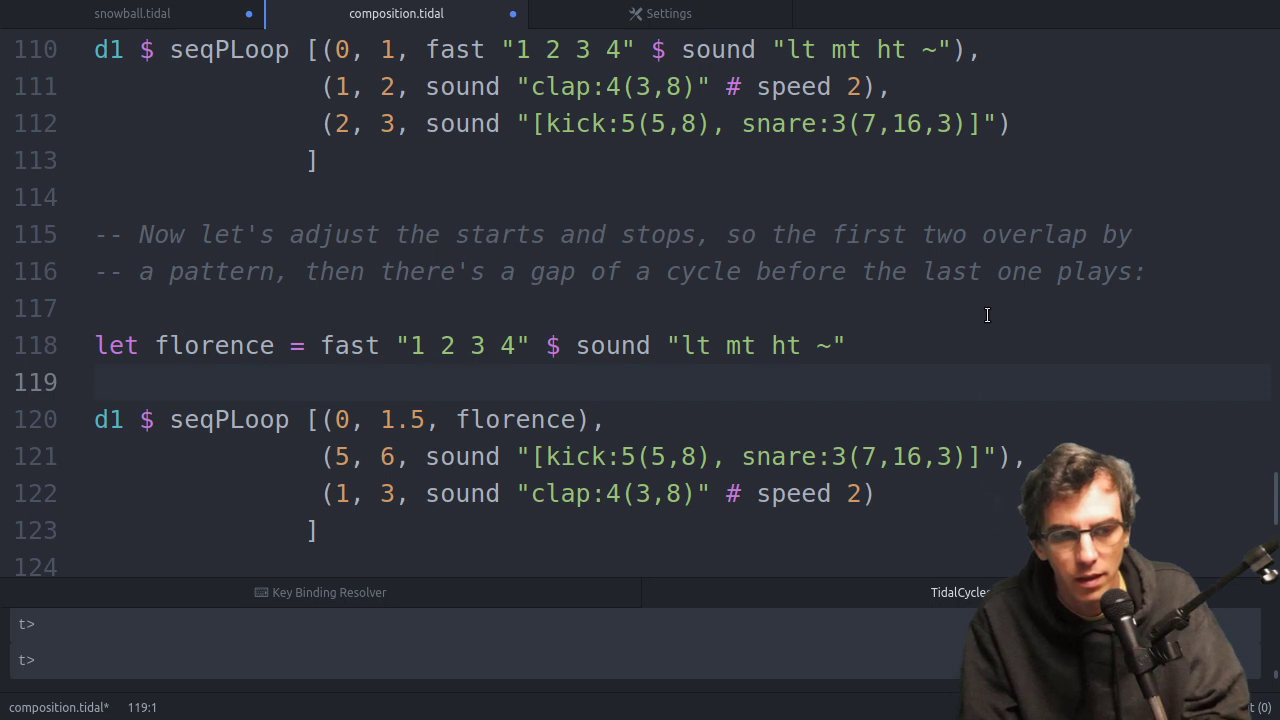
pyautogui.write('hush')
pyautogui.press('BackSpace')
pyautogui.press('BackSpace')
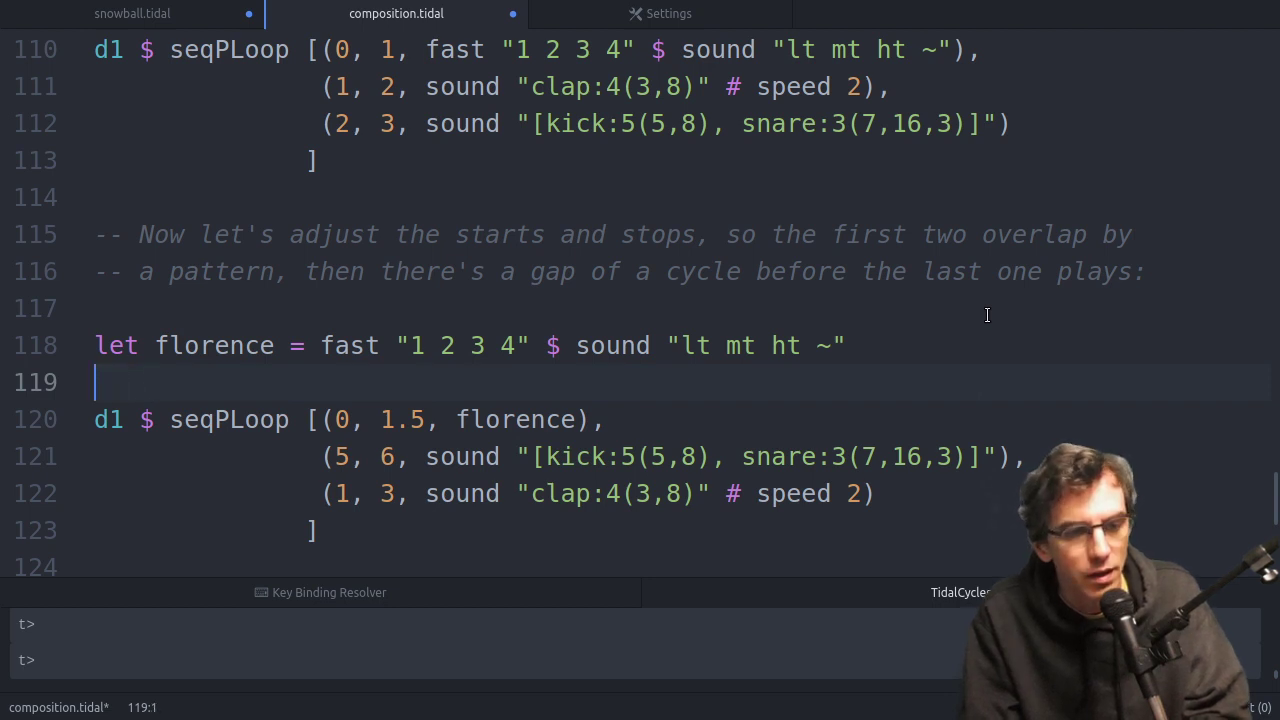
# Add a seqPLoop entry (3,5, florence # squiz 3) after the clap entry.
pyautogui.press('Down')
pyautogui.press('Down')
pyautogui.press('Down')
pyautogui.press('Up')
pyautogui.press('End')
pyautogui.write(',')
pyautogui.press('Return')
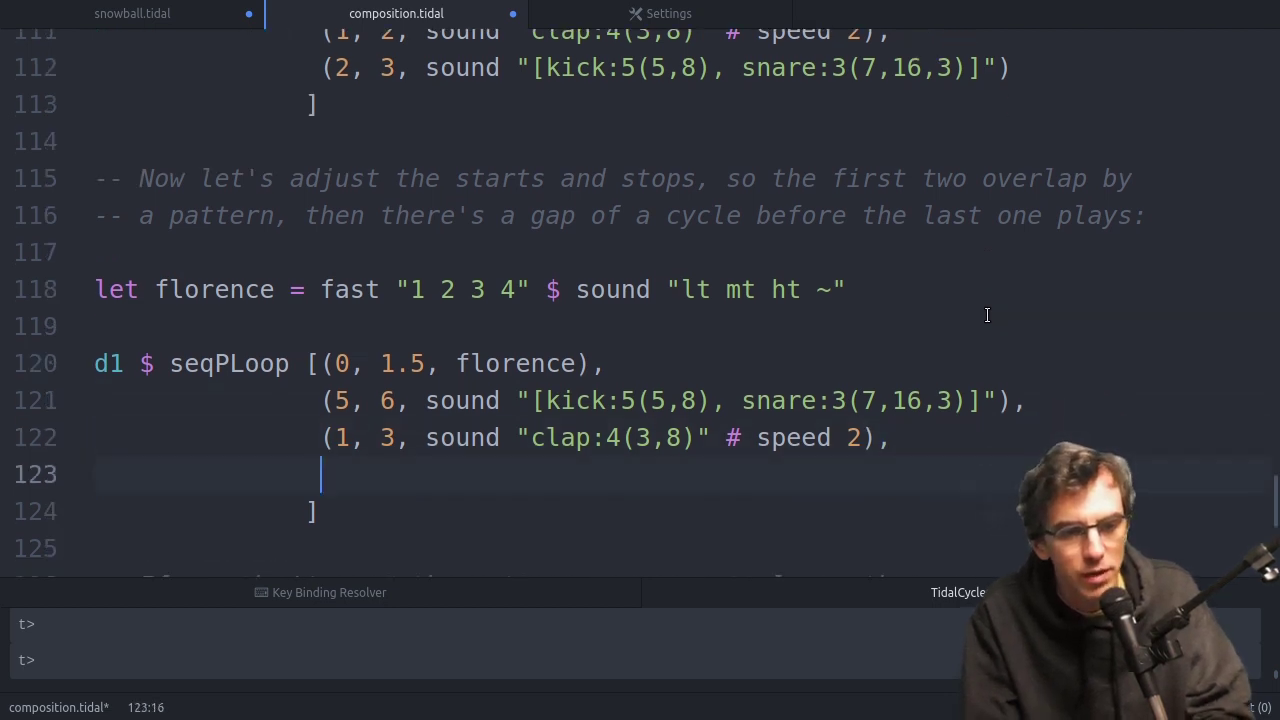
pyautogui.write('(3,')
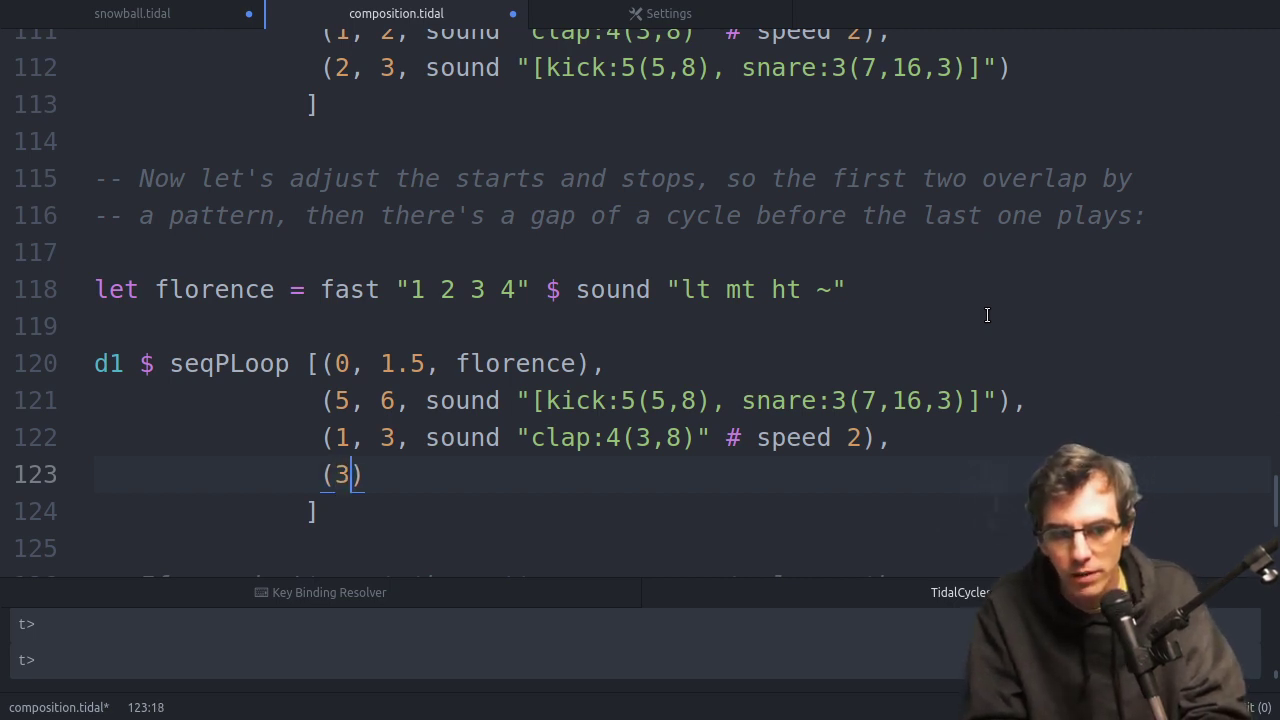
pyautogui.write('5, floren')
pyautogui.press('Tab')
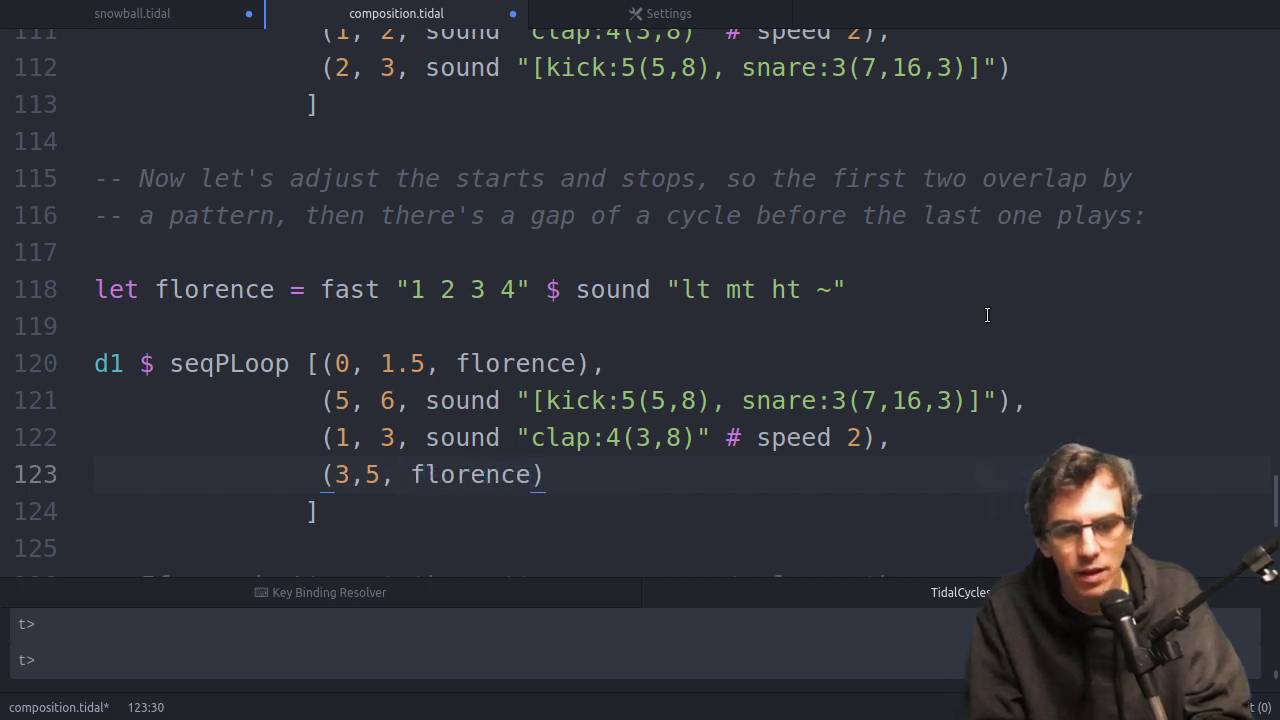
pyautogui.write('# squiz 3')
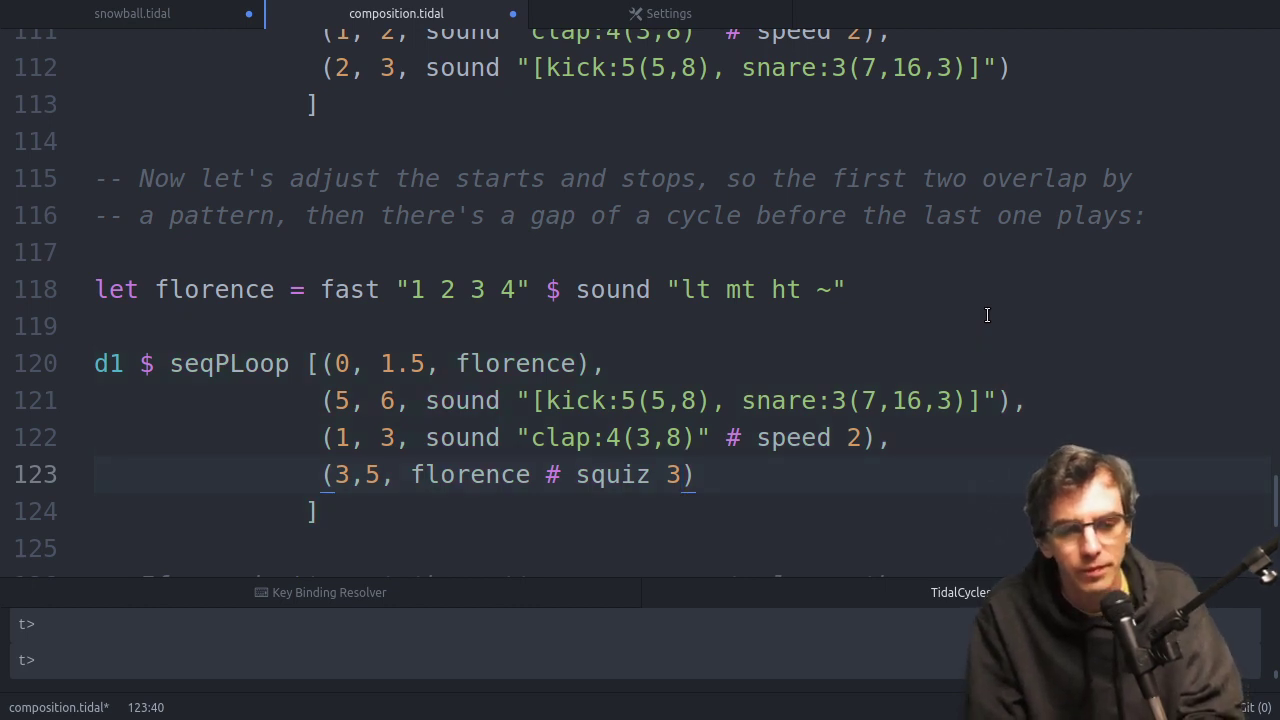
pyautogui.press('Down')
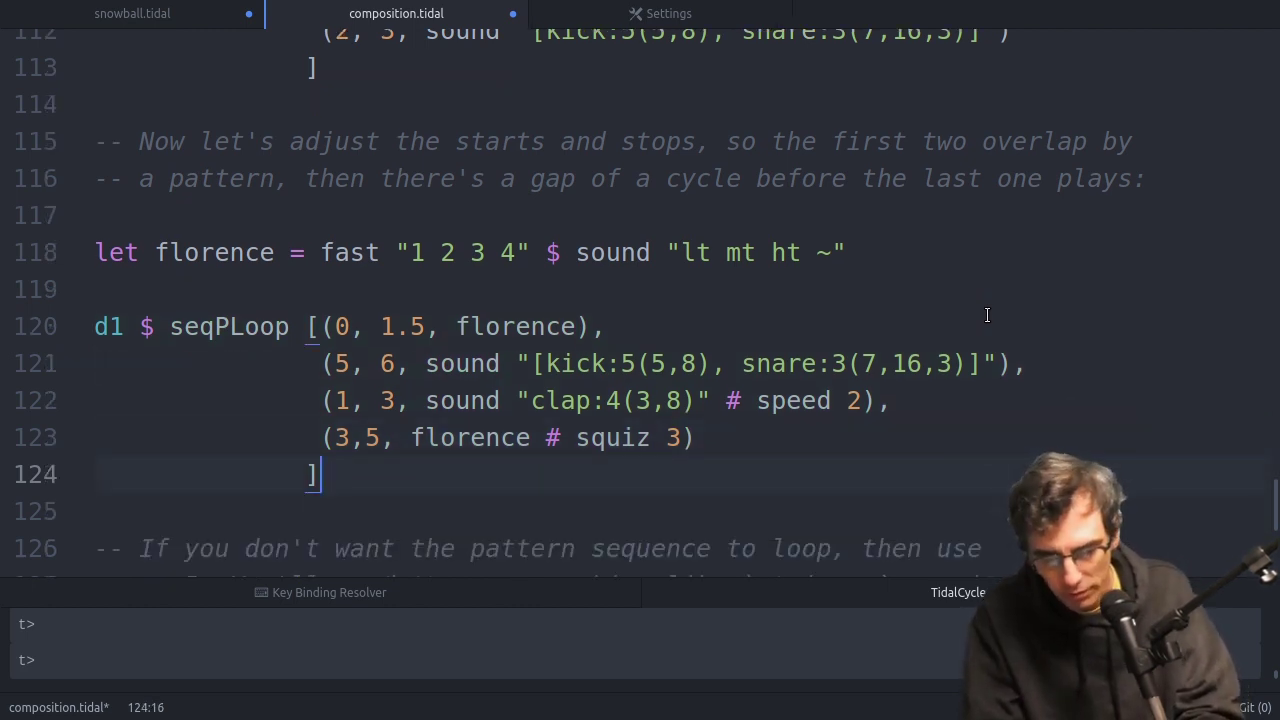
pyautogui.press('Down')
pyautogui.press('Up')
pyautogui.press('Up')
pyautogui.press('Up')
pyautogui.press('Up')
pyautogui.press('Up')
pyautogui.press('Up')
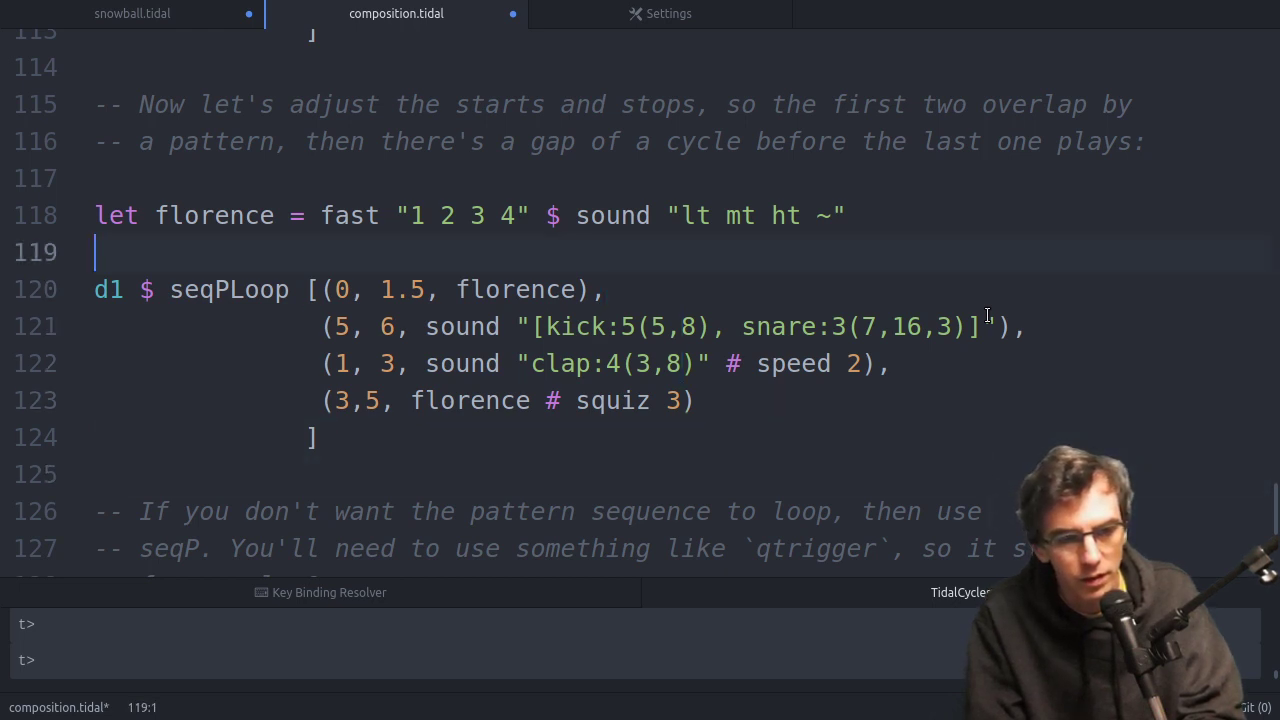
# Insert 'in' on line 119 between the florence definition and d1.
pyautogui.click(582, 216)
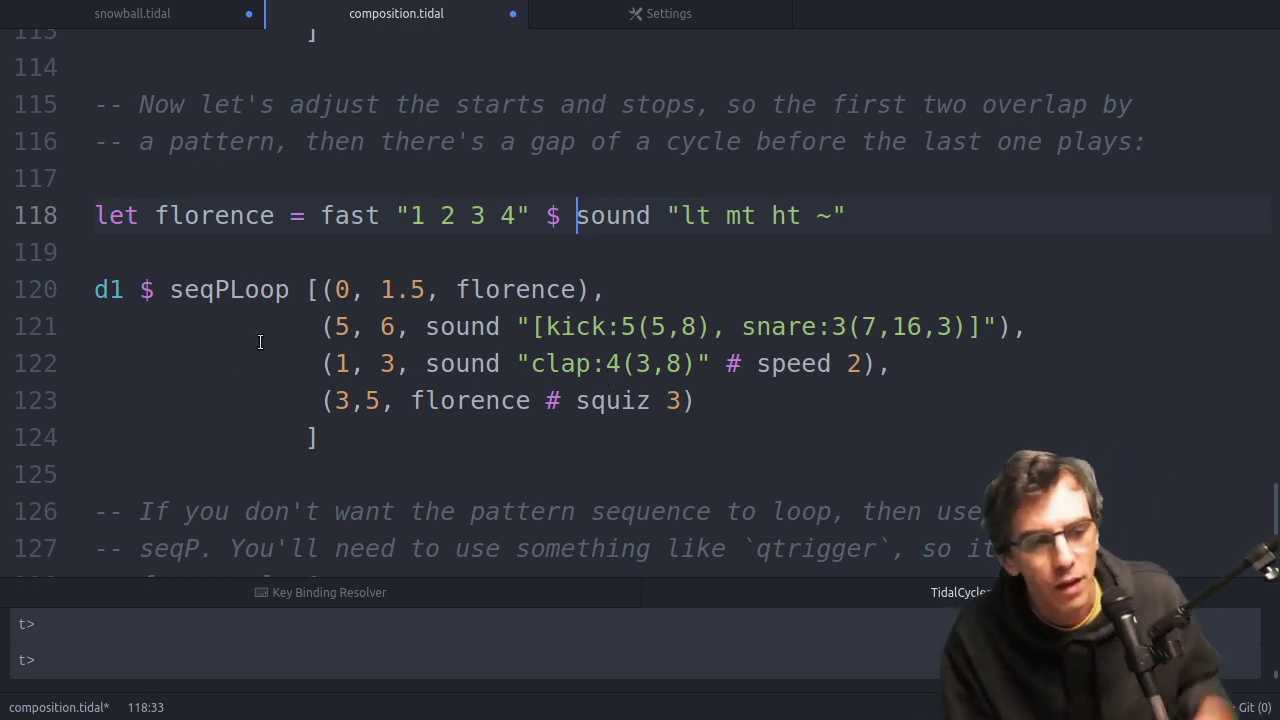
pyautogui.click(254, 251)
pyautogui.write('in')
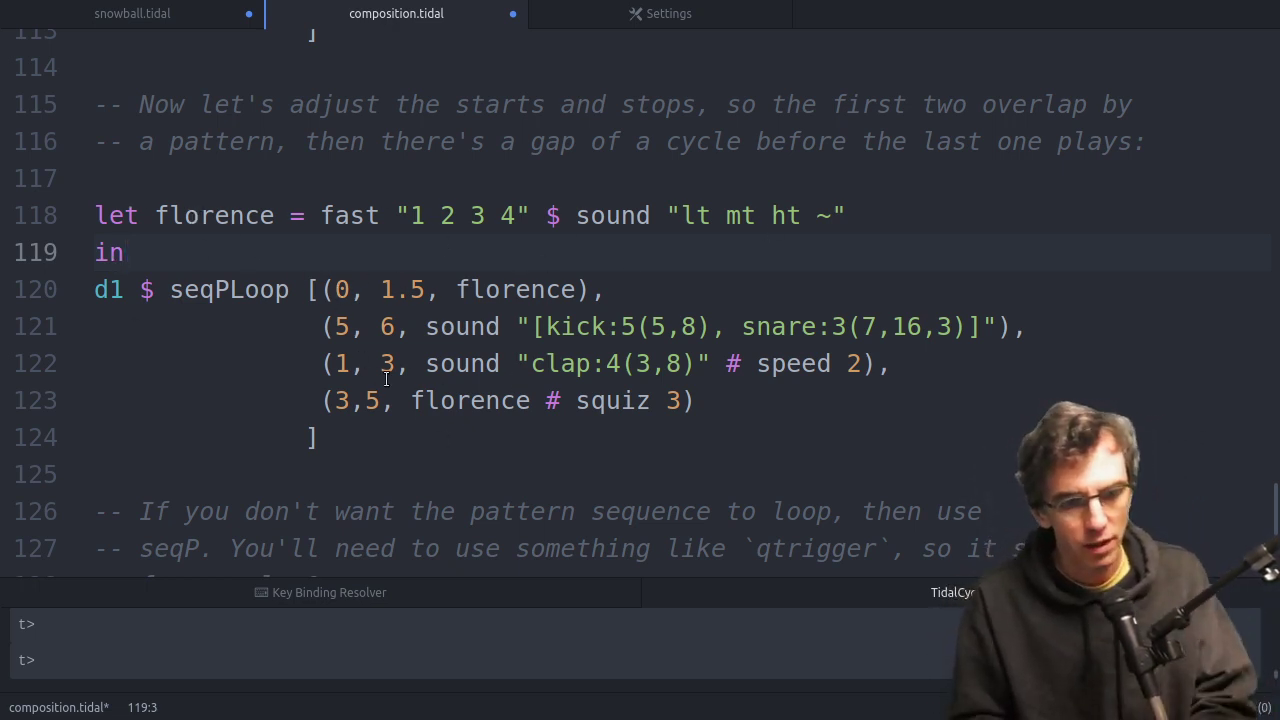
pyautogui.press('Down')
pyautogui.press('Down')
pyautogui.press('Down')
pyautogui.press('Down')
pyautogui.press('Down')
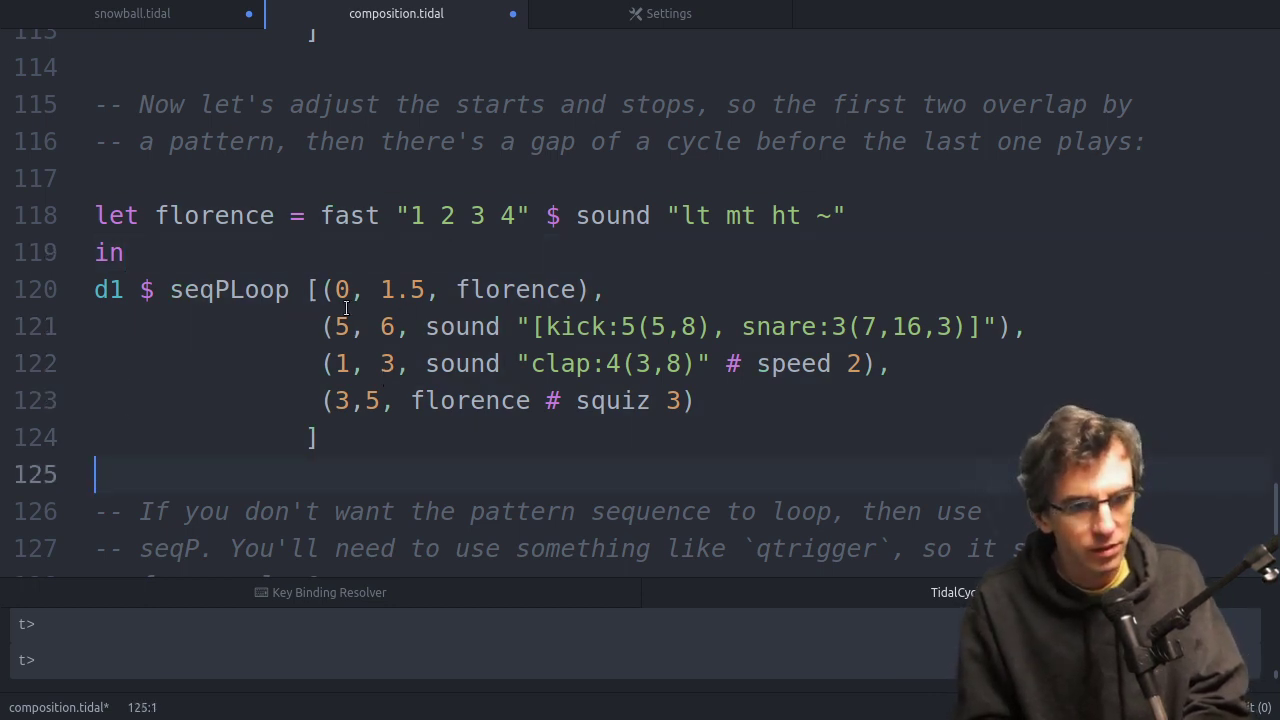
# Try bd(3,8) in place of florence's rest, evaluate, then restore the ~.
pyautogui.click(498, 222)
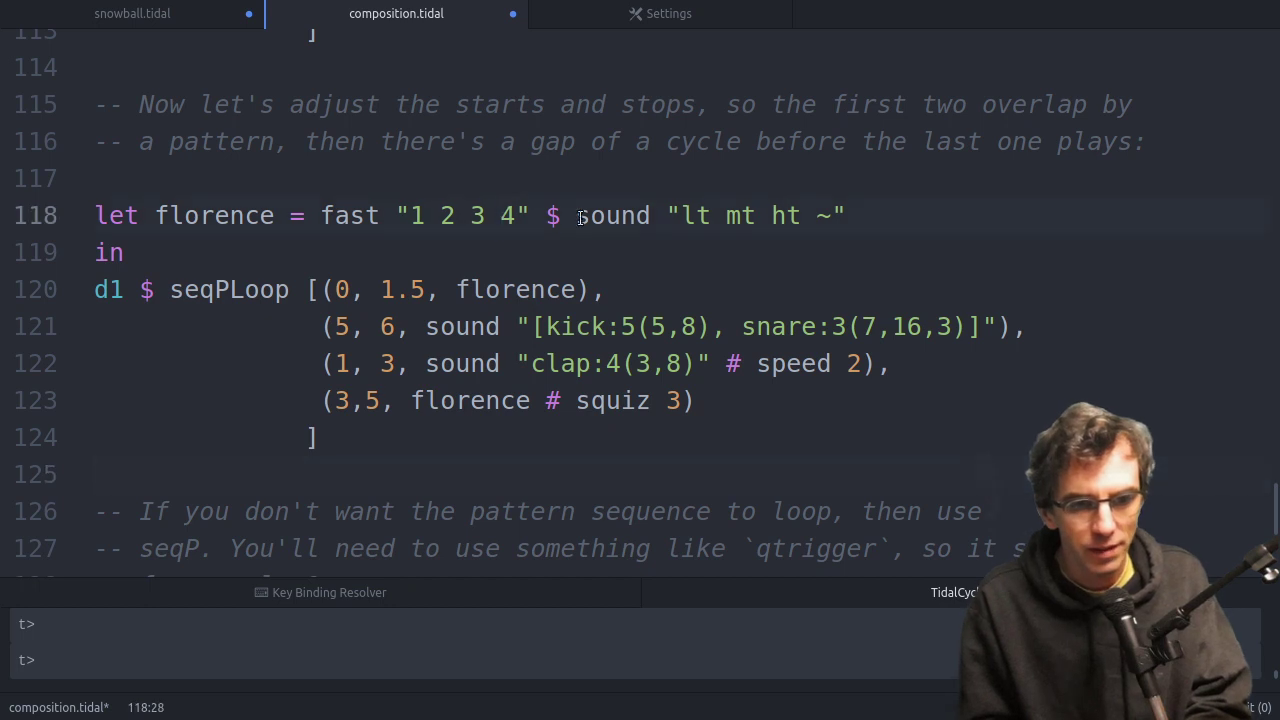
pyautogui.click(829, 214)
pyautogui.press('BackSpace')
pyautogui.write('bd(3,8')
pyautogui.hotkey('ctrl', 'Return')
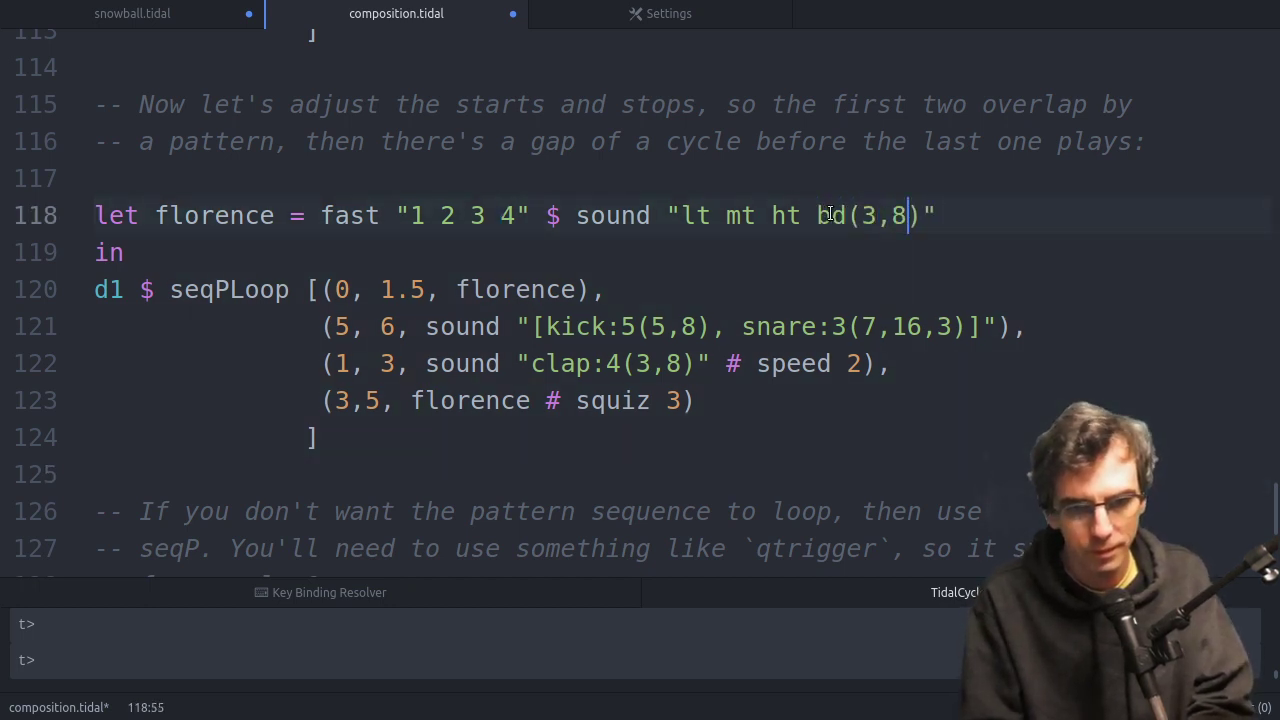
pyautogui.press('BackSpace')
pyautogui.press('BackSpace')
pyautogui.press('BackSpace')
pyautogui.press('BackSpace')
pyautogui.press('BackSpace')
pyautogui.write('~')
pyautogui.press('Down')
pyautogui.press('Down')
pyautogui.press('Down')
pyautogui.press('Down')
pyautogui.press('Down')
pyautogui.press('Down')
pyautogui.press('Down')
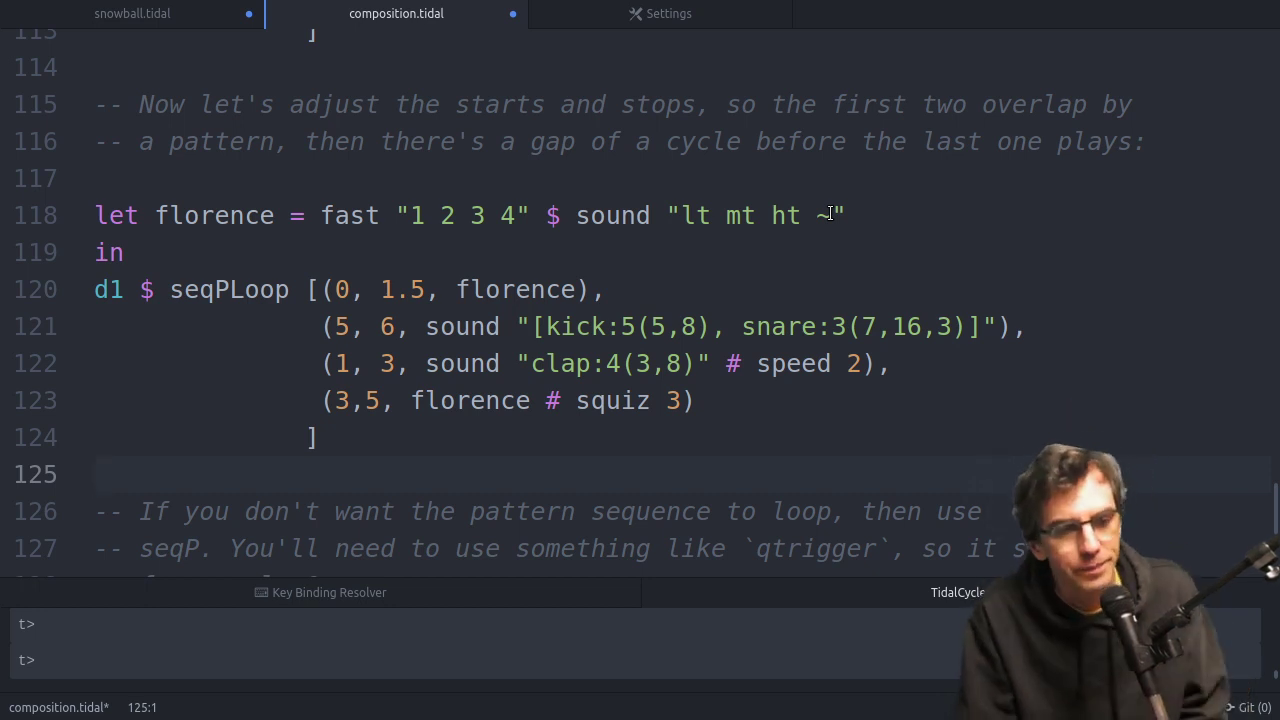
# Change the kick and snare entry's start time from 5 to 3 on line 131.
pyautogui.scroll(-3, 829, 214)
pyautogui.scroll(-4, 829, 212)
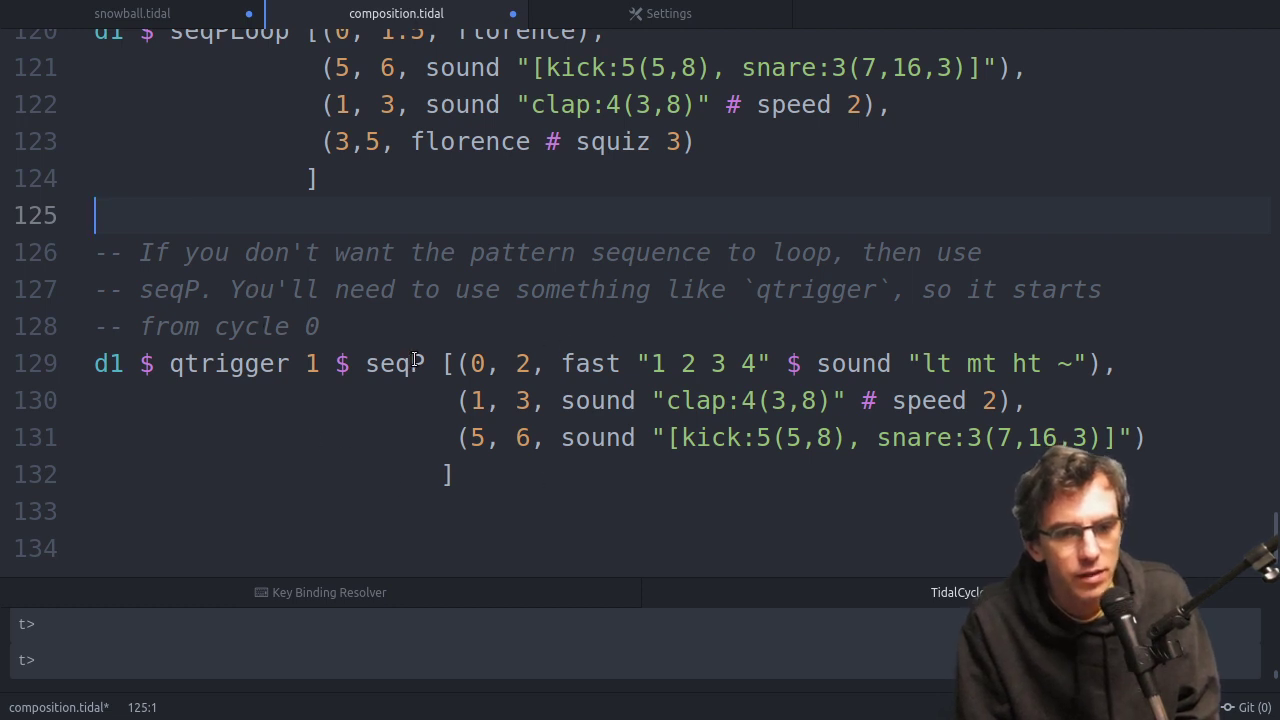
pyautogui.scroll(4, 415, 360)
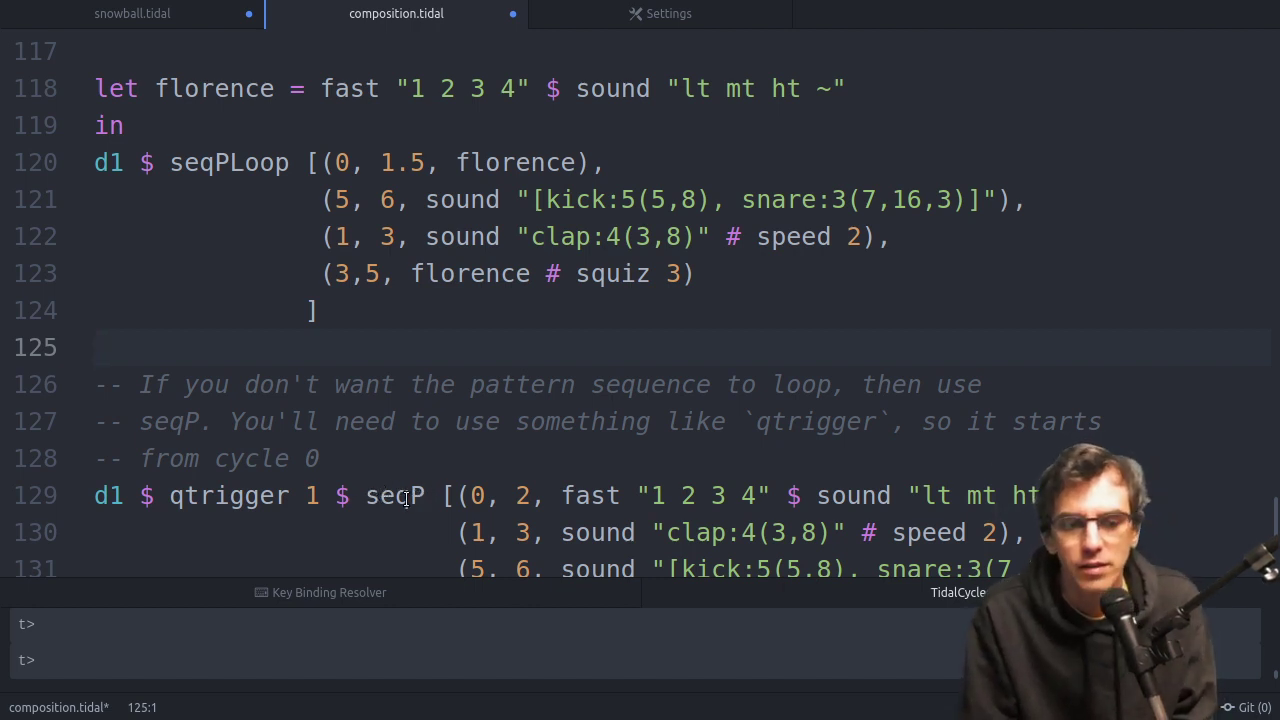
pyautogui.scroll(-3, 410, 498)
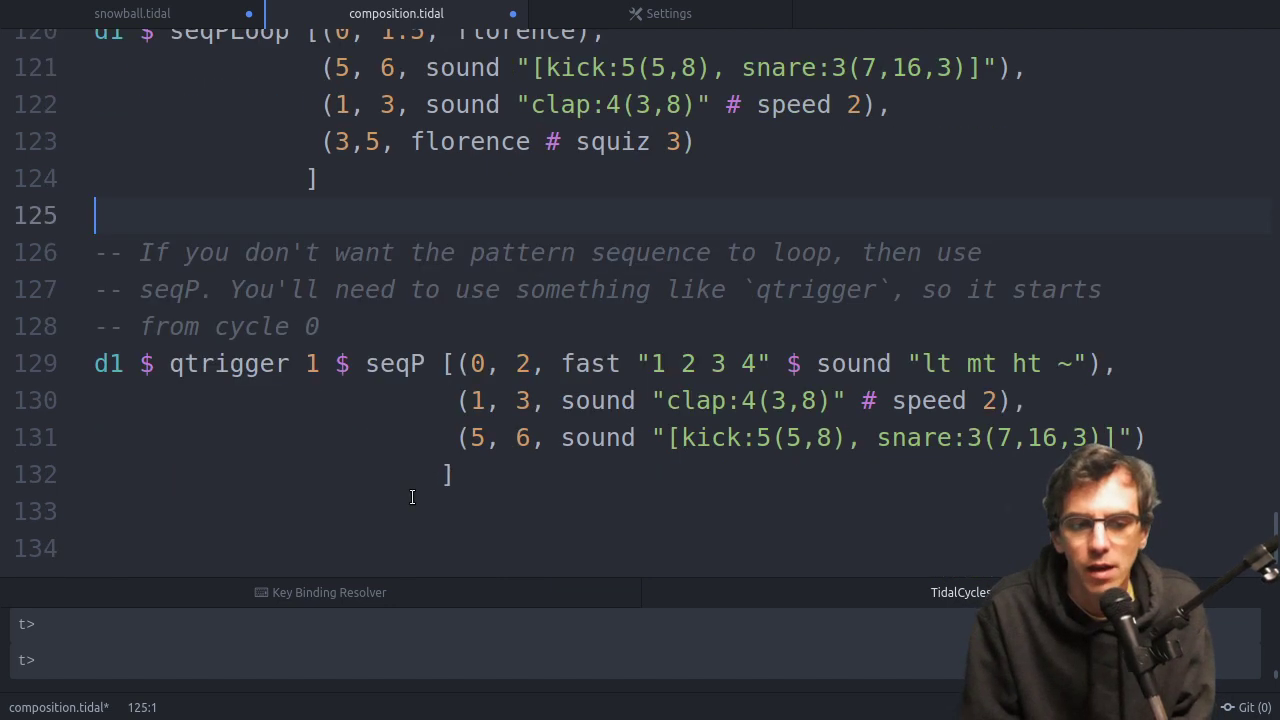
pyautogui.click(368, 524)
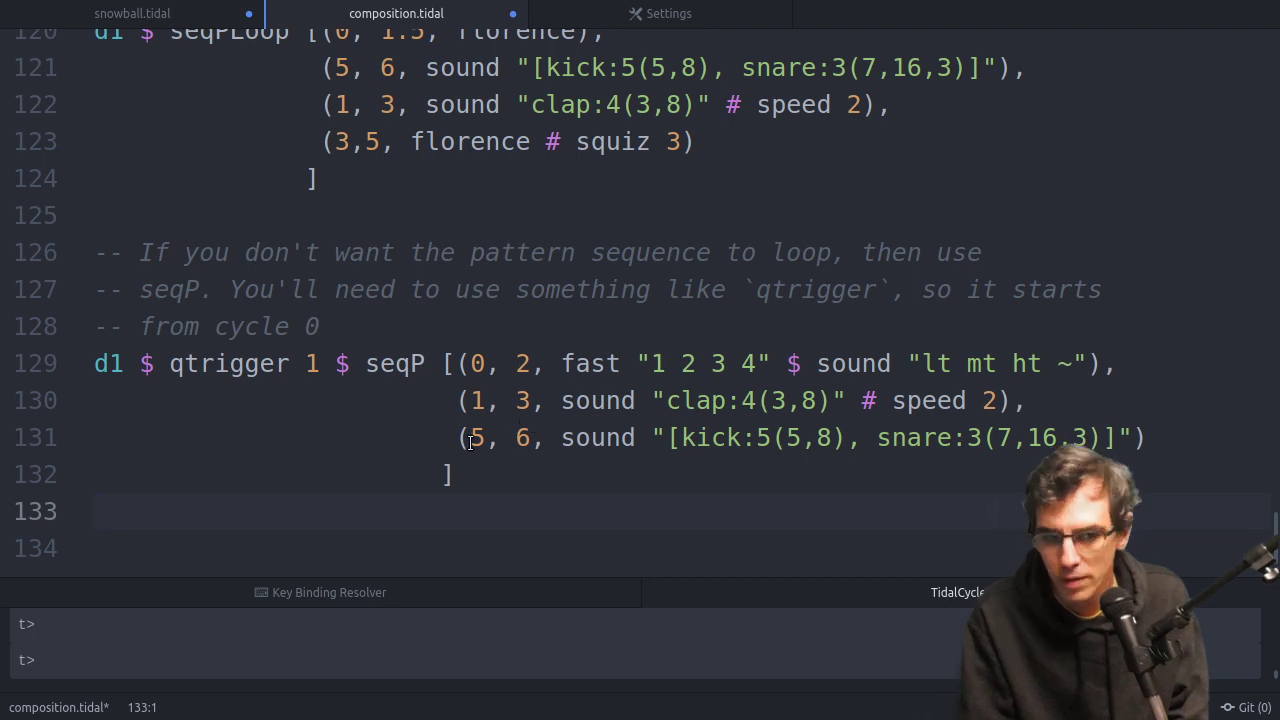
pyautogui.click(481, 437)
pyautogui.press('BackSpace')
pyautogui.write('3')
pyautogui.press('Right')
pyautogui.press('Right')
pyautogui.press('Right')
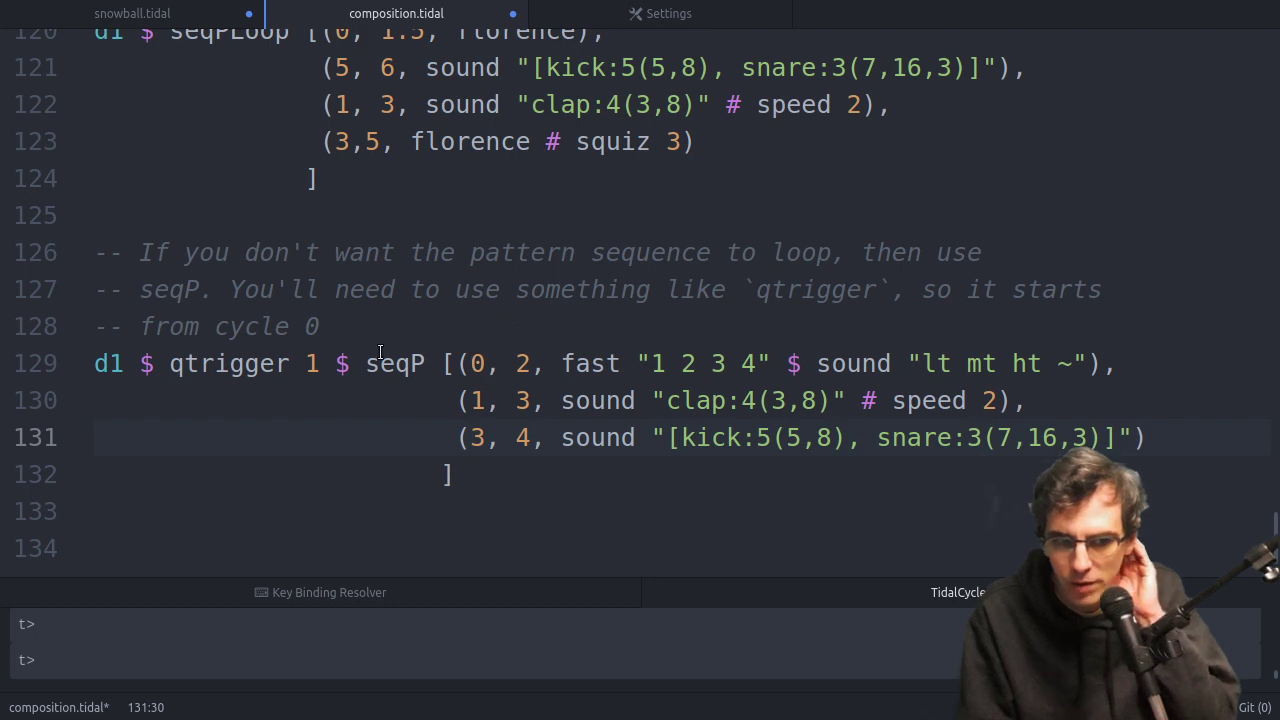
# Delete the 'qtrigger 1 $' wrapper on line 129, then undo to restore it.
pyautogui.moveTo(367, 364); pyautogui.dragTo(168, 364)
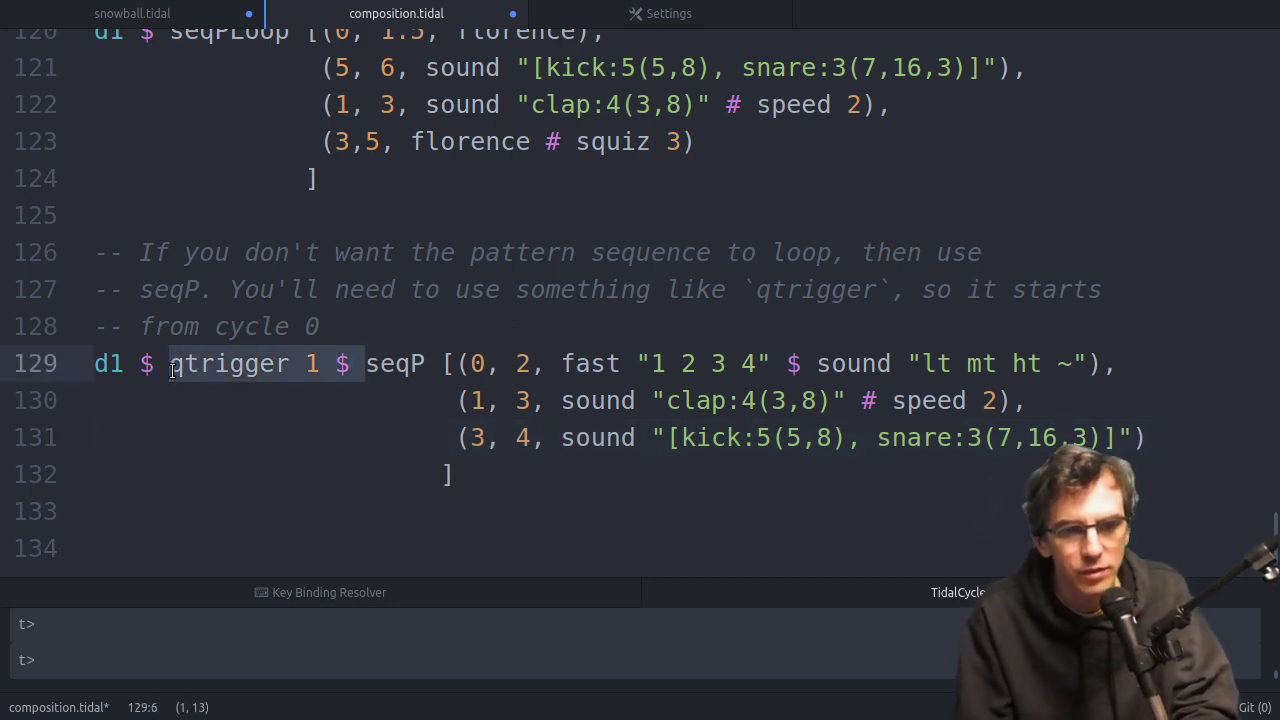
pyautogui.press('BackSpace')
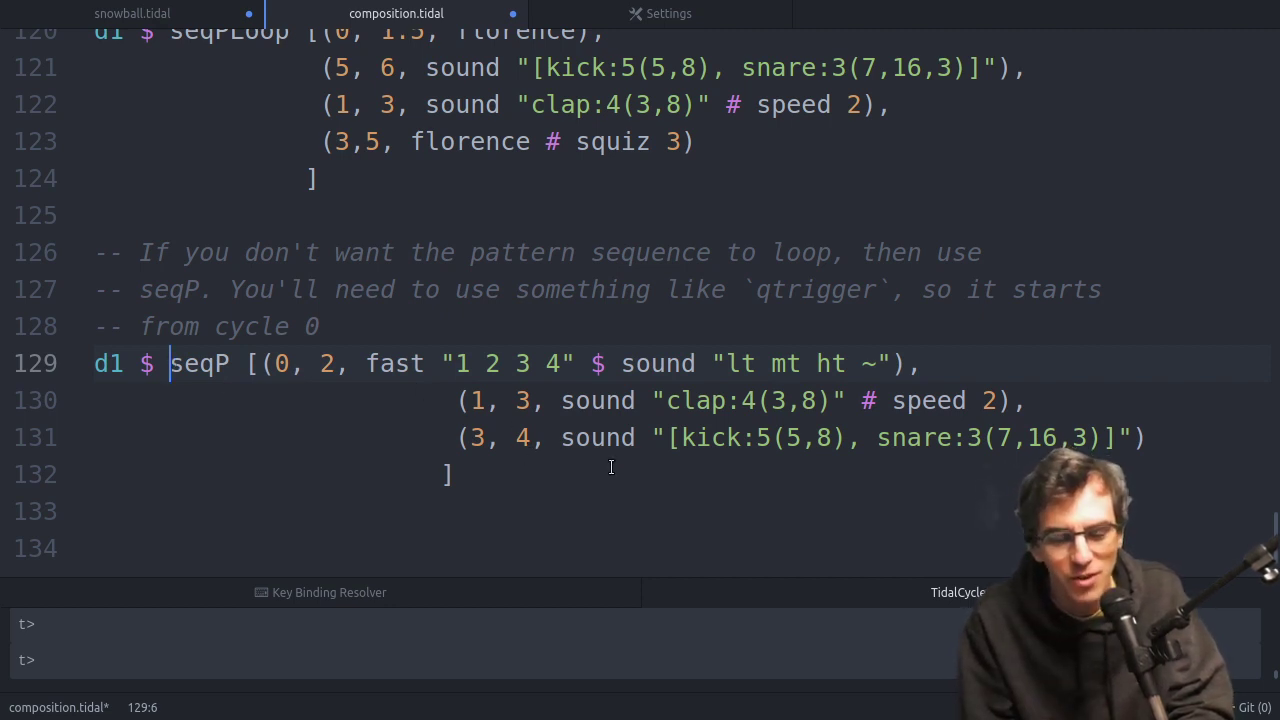
pyautogui.hotkey('ctrl', 'z')
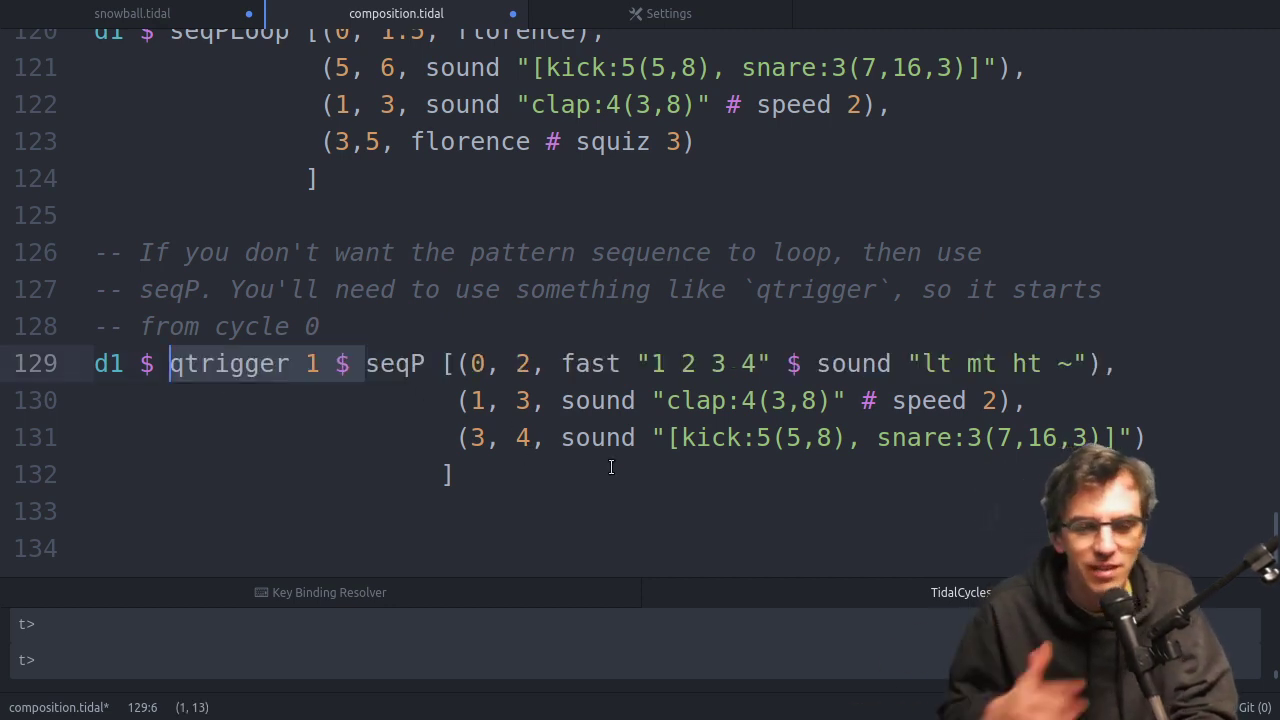
pyautogui.press('Down')
# Evaluate the seqP example and remove the extra blank line after it.
pyautogui.hotkey('ctrl', 'Return')
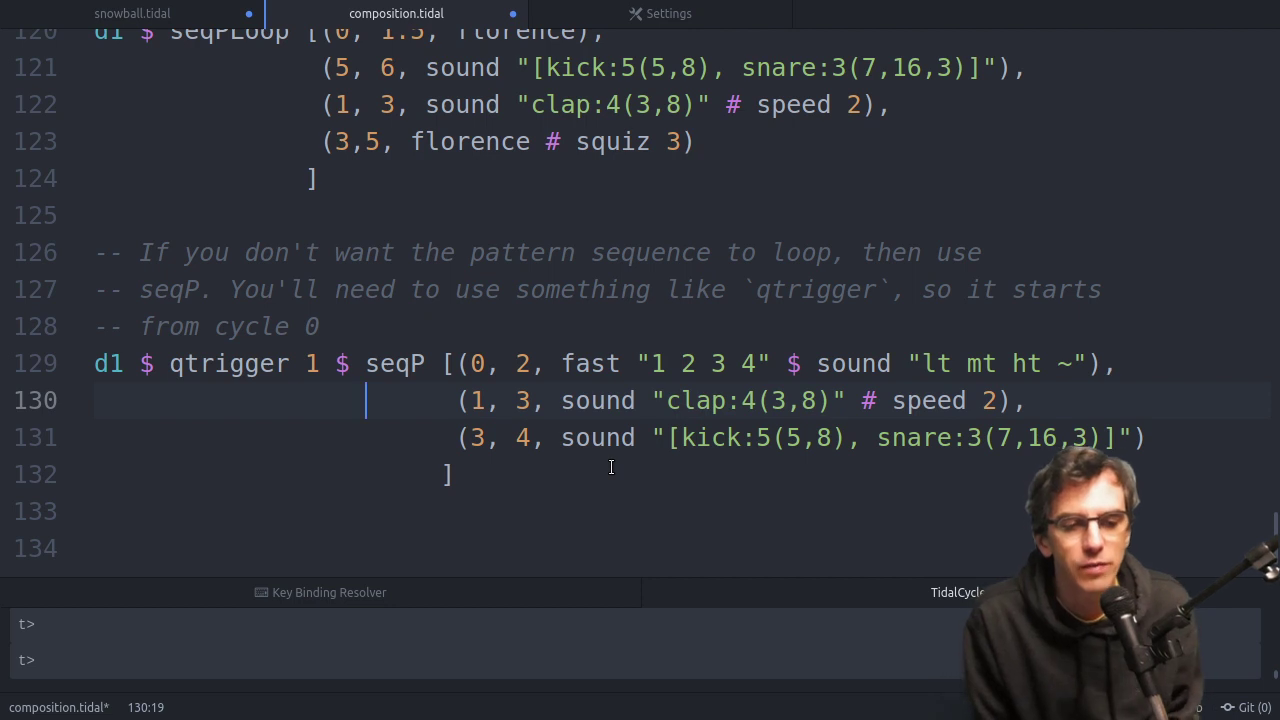
pyautogui.press('Down')
pyautogui.press('Down')
pyautogui.press('Down')
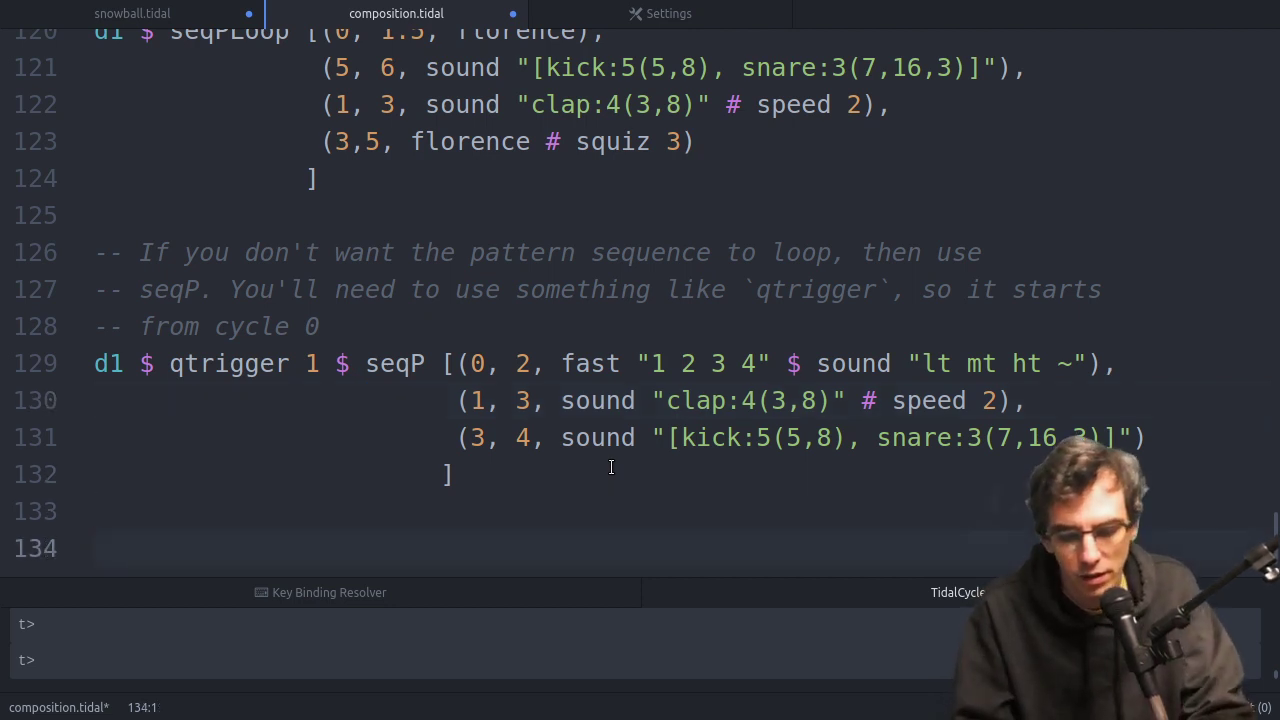
pyautogui.press('BackSpace')
pyautogui.press('BackSpace')
pyautogui.press('BackSpace')
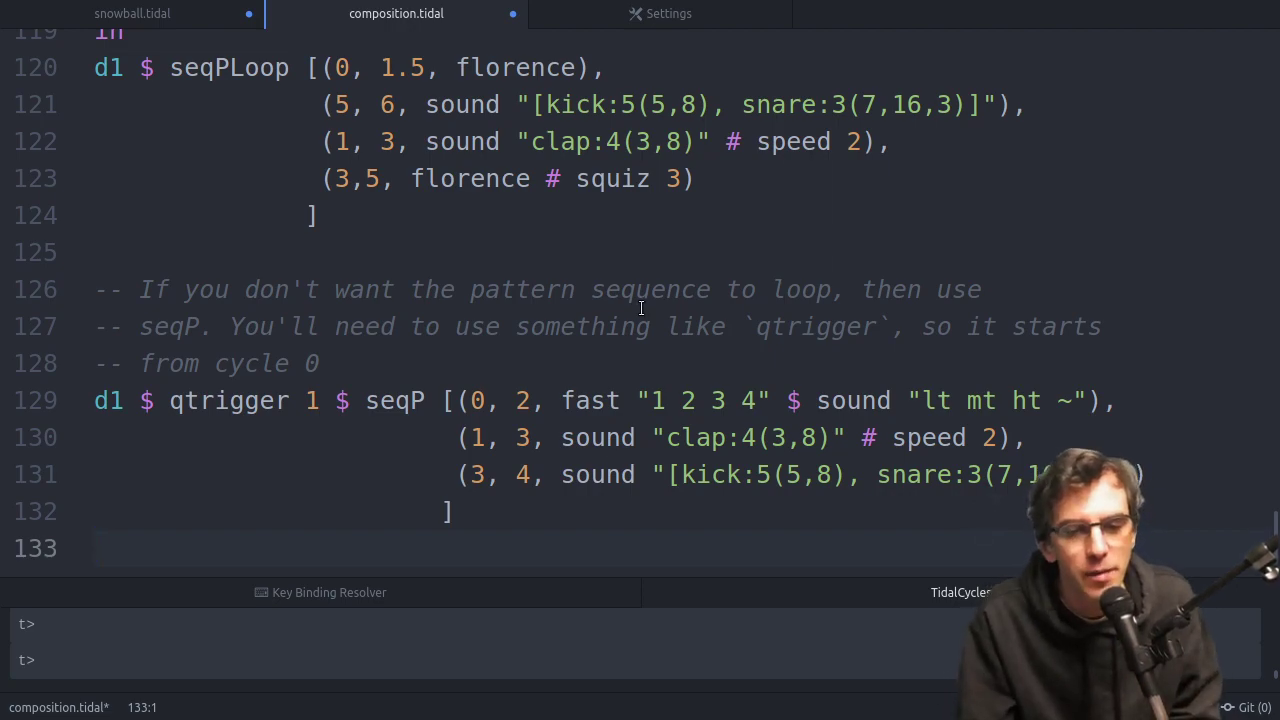
# Scroll back up to the d1–d3 and stack examples near line 44.
pyautogui.scroll(5, 641, 308)
pyautogui.scroll(5, 641, 308)
pyautogui.scroll(6, 641, 308)
pyautogui.scroll(8, 641, 308)
pyautogui.scroll(1, 641, 308)
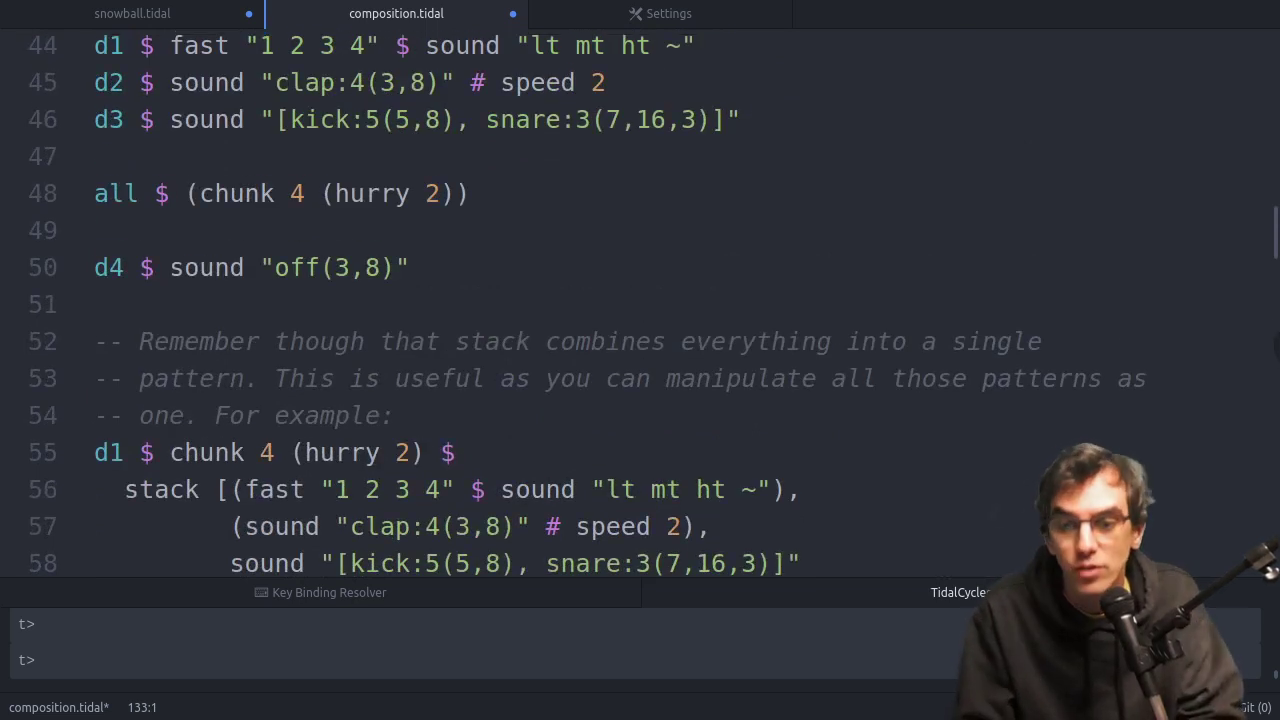